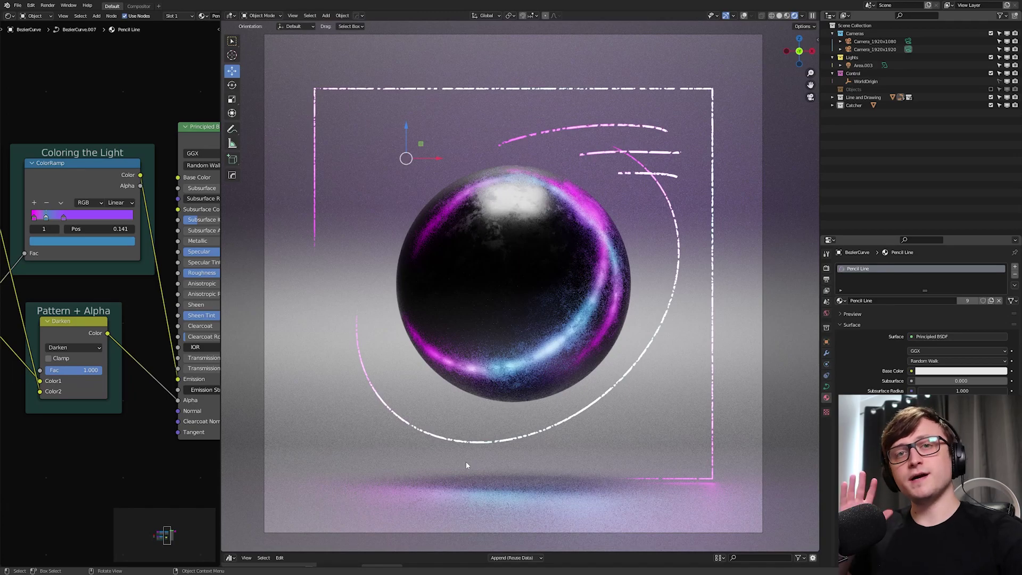
# Hide the Circle and Cube line shapes and draw freehand pencil-light strokes beside the sphere within the curve object
pyautogui.press('Tab')
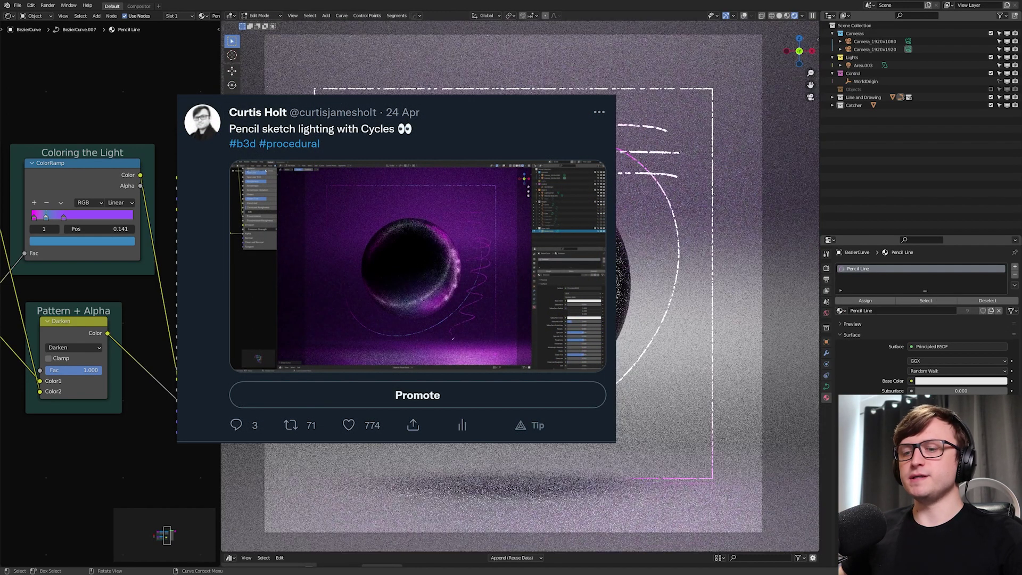
pyautogui.press('t')
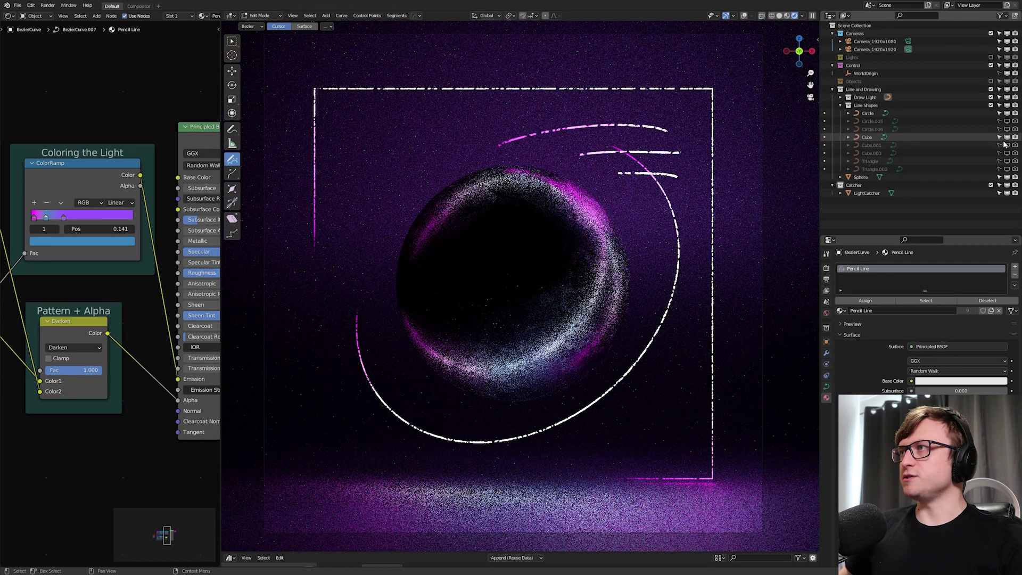
pyautogui.click(999, 137)
pyautogui.click(999, 113)
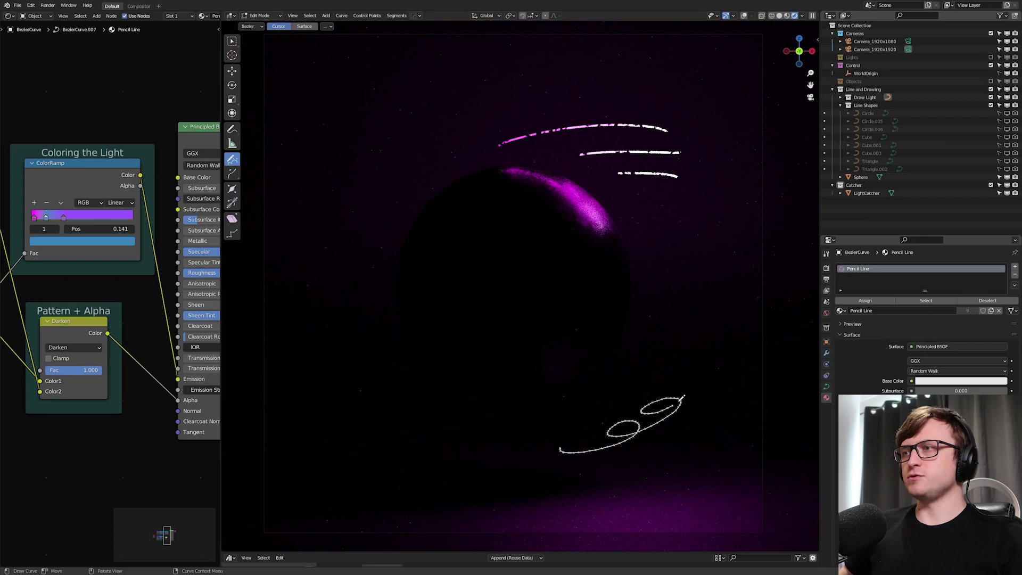
pyautogui.moveTo(665, 186); pyautogui.dragTo(666, 186)
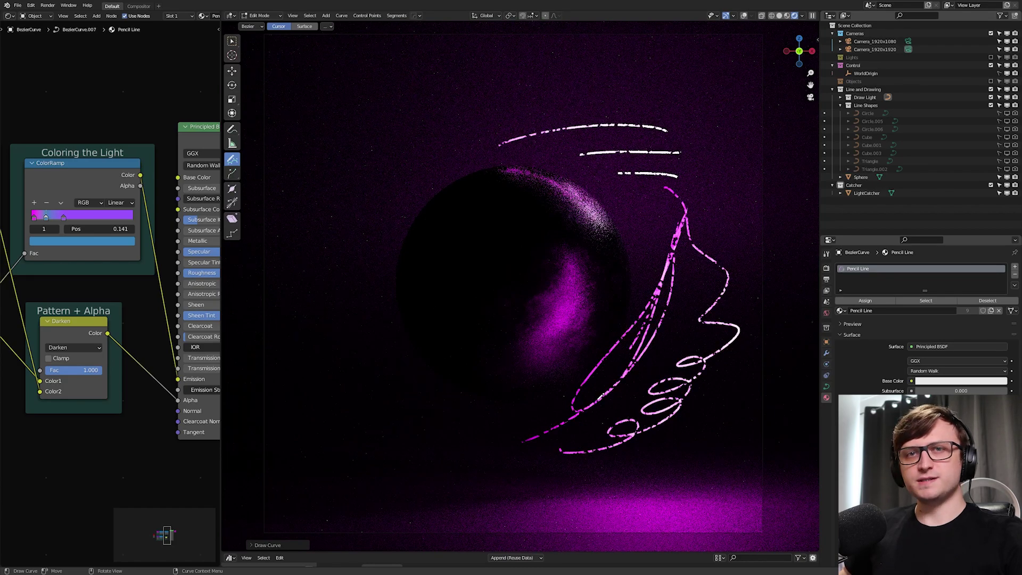
# Examine the drawn light strokes and their glow on the sphere and floor from several angles and distances
pyautogui.moveTo(601, 396); pyautogui.dragTo(519, 351, button='middle')
pyautogui.moveTo(582, 283)
pyautogui.mouseDown(button='middle')
pyautogui.moveTo(538, 295)
pyautogui.moveTo(582, 310)
pyautogui.moveTo(532, 299)
pyautogui.mouseUp(button='middle')
pyautogui.scroll(2, 597, 302)
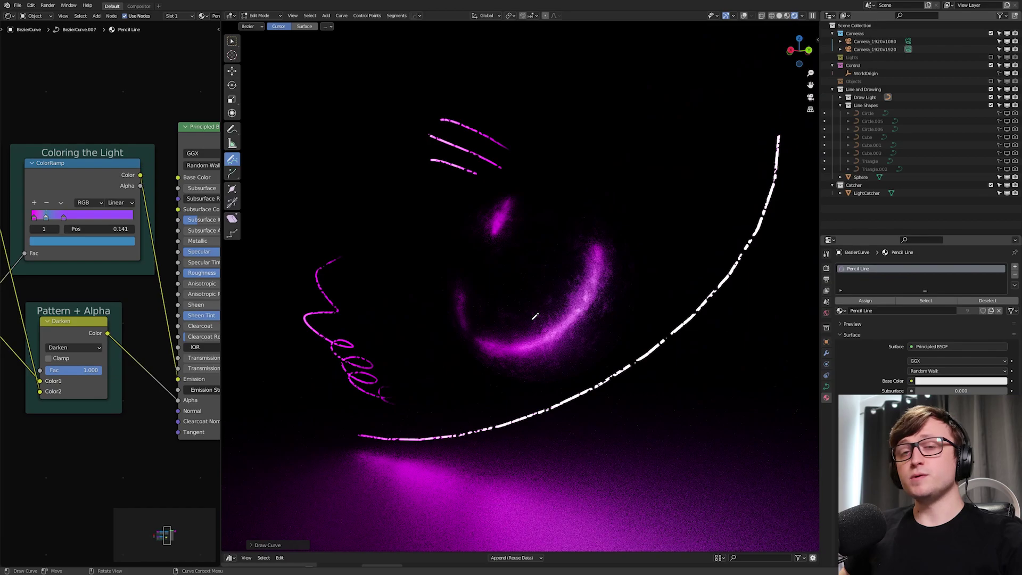
pyautogui.keyDown('shift'); pyautogui.moveTo(396, 365); pyautogui.dragTo(520, 305, button='middle'); pyautogui.keyUp('shift')
pyautogui.scroll(2, 520, 306)
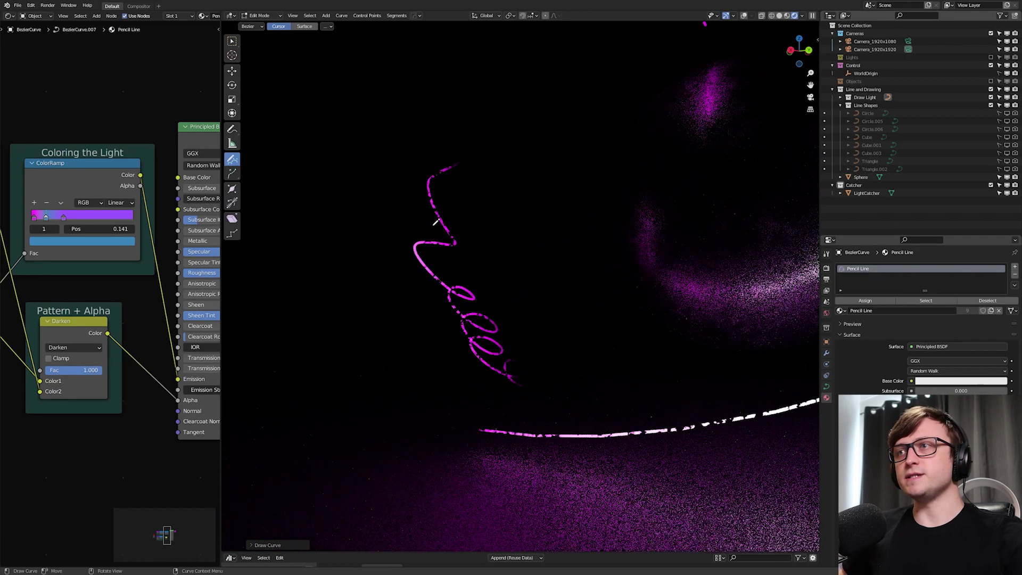
pyautogui.scroll(-3, 527, 303)
pyautogui.keyDown('shift'); pyautogui.moveTo(579, 244); pyautogui.dragTo(550, 274, button='middle'); pyautogui.keyUp('shift')
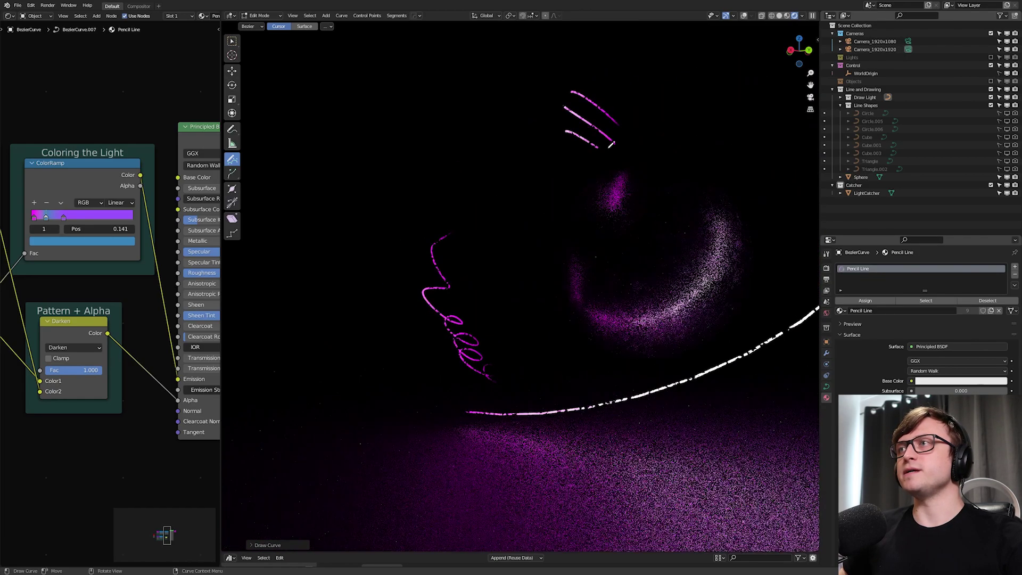
pyautogui.moveTo(595, 138); pyautogui.dragTo(573, 157, button='middle')
pyautogui.moveTo(616, 262); pyautogui.dragTo(677, 263, button='middle')
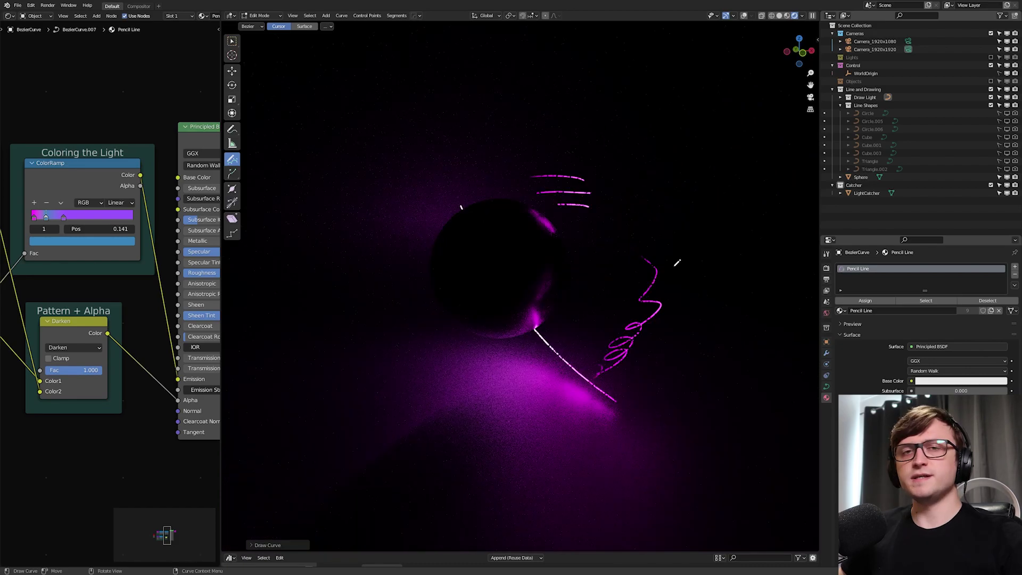
pyautogui.scroll(2, 677, 262)
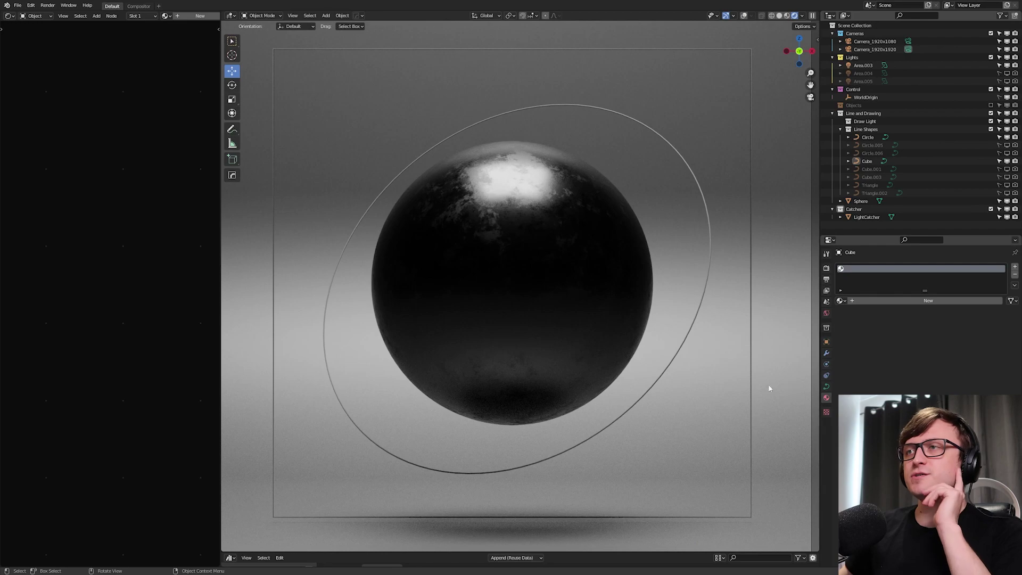
# Examine the sphere's Basic AO and Edges Blend shader nodes and the surface imperfections they produce in the rendered highlight
pyautogui.click(489, 270)
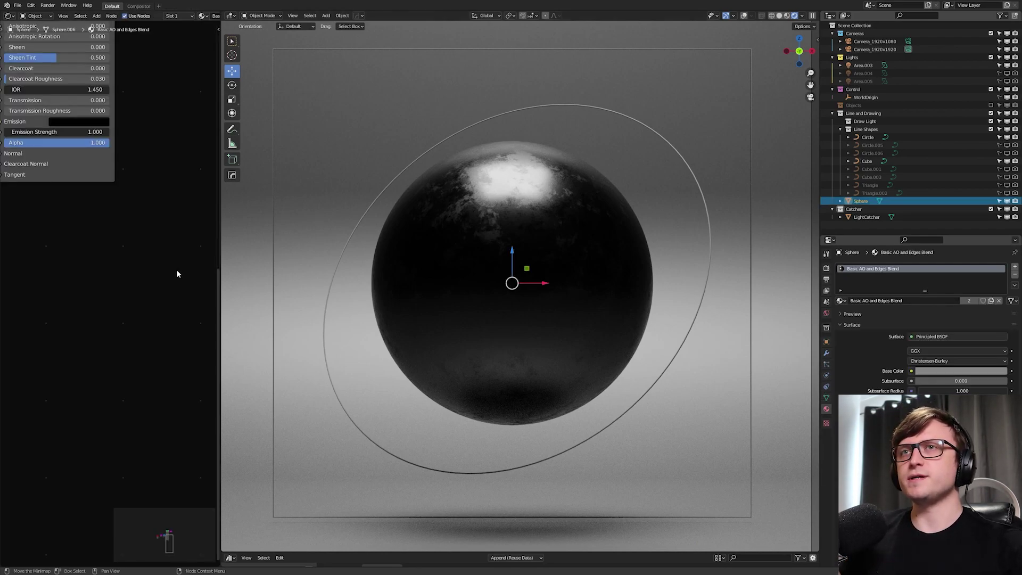
pyautogui.moveTo(38, 223); pyautogui.dragTo(169, 378, button='middle')
pyautogui.moveTo(4, 219); pyautogui.dragTo(145, 258, button='middle')
pyautogui.hotkey('ctrl', 'space')
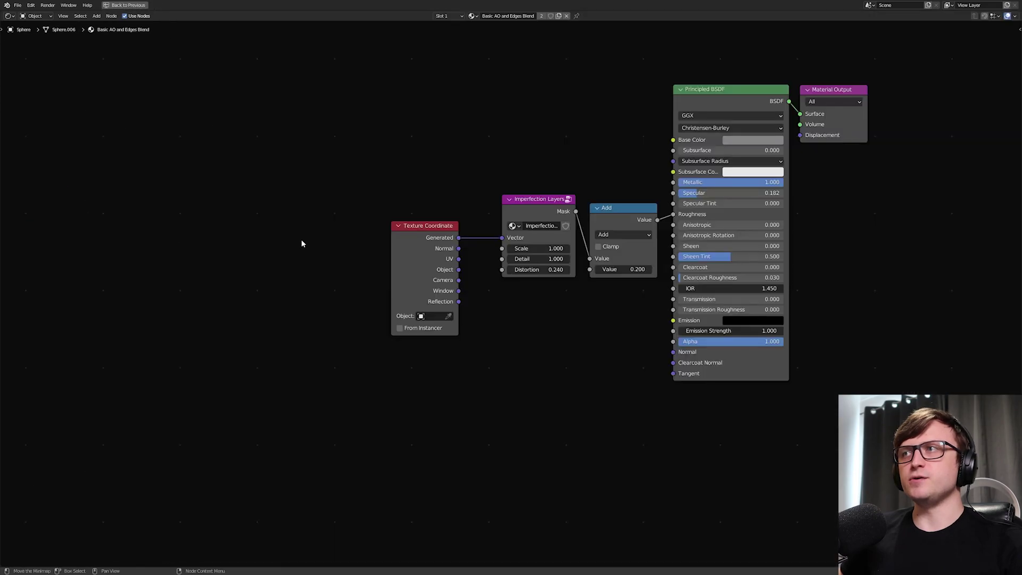
pyautogui.scroll(3, 301, 243)
pyautogui.moveTo(463, 248); pyautogui.dragTo(370, 304, button='middle')
pyautogui.moveTo(312, 271); pyautogui.dragTo(326, 242)
pyautogui.moveTo(442, 234)
pyautogui.mouseDown()
pyautogui.moveTo(425, 229)
pyautogui.moveTo(435, 231)
pyautogui.mouseUp()
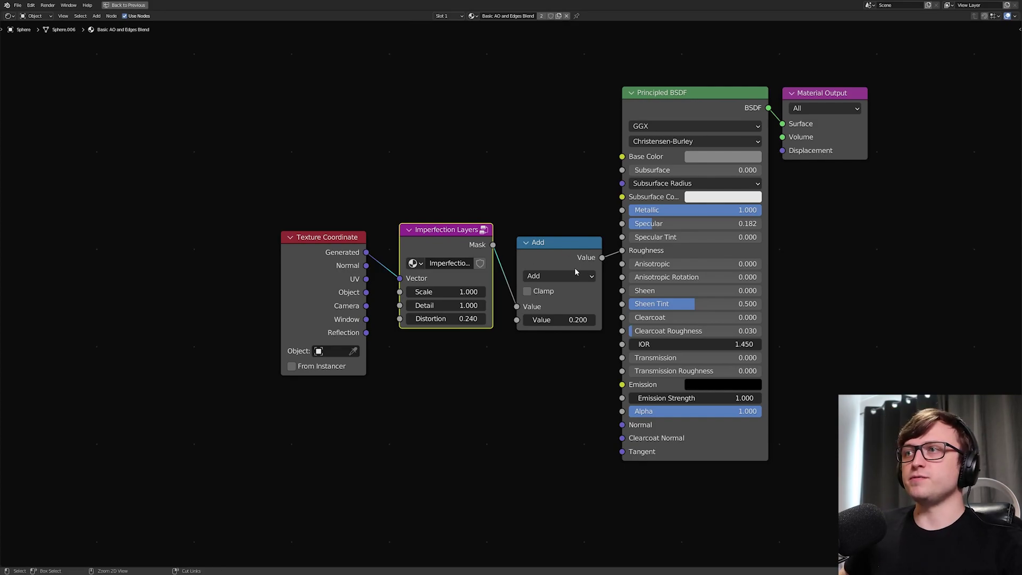
pyautogui.hotkey('ctrl', 'space')
pyautogui.scroll(3, 510, 305)
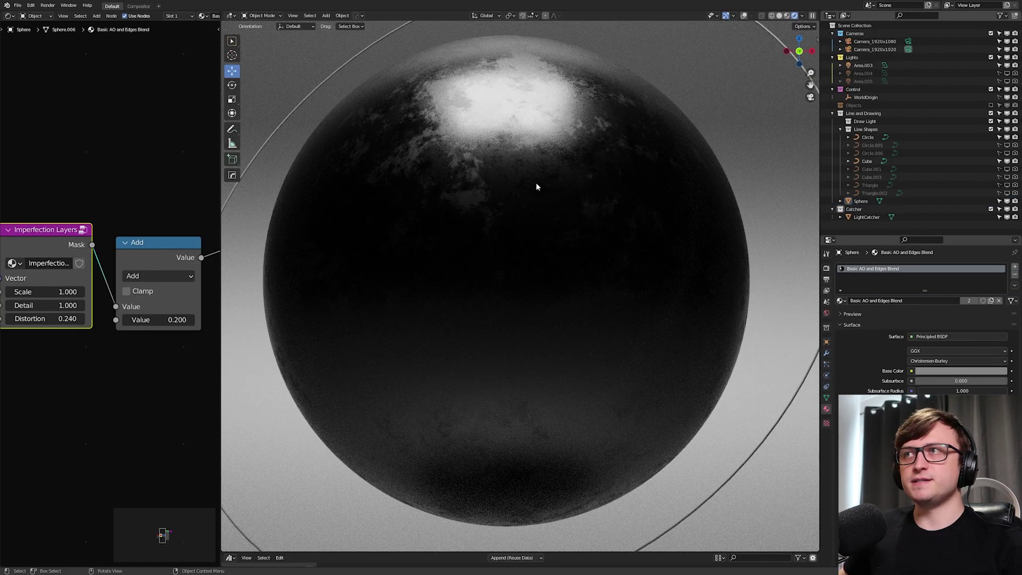
pyautogui.scroll(-3, 472, 233)
pyautogui.press('KP_0')
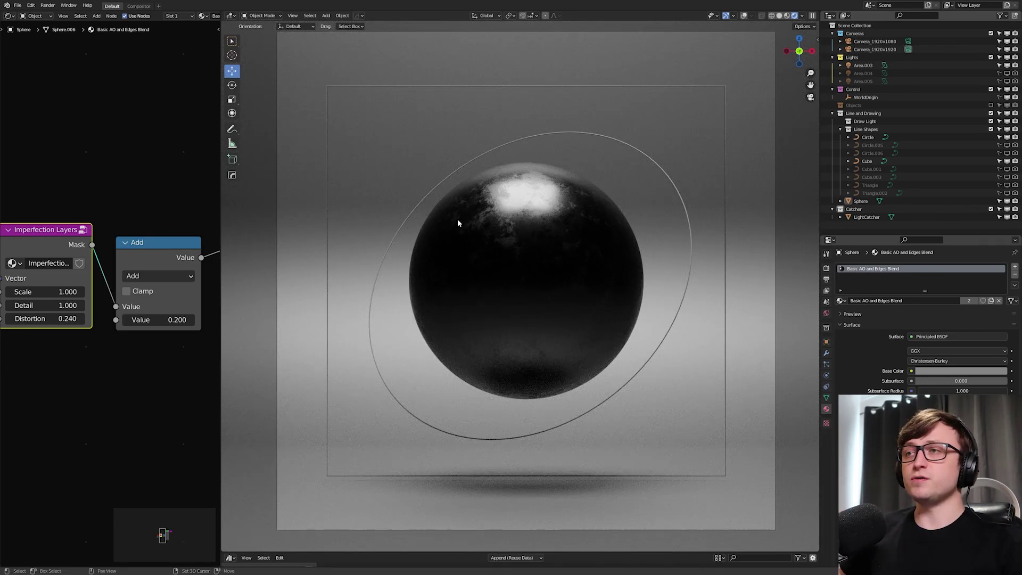
# Add a Bezier curve and move it up beside the sphere
pyautogui.hotkey('shift', 'a')
pyautogui.moveTo(370, 134)
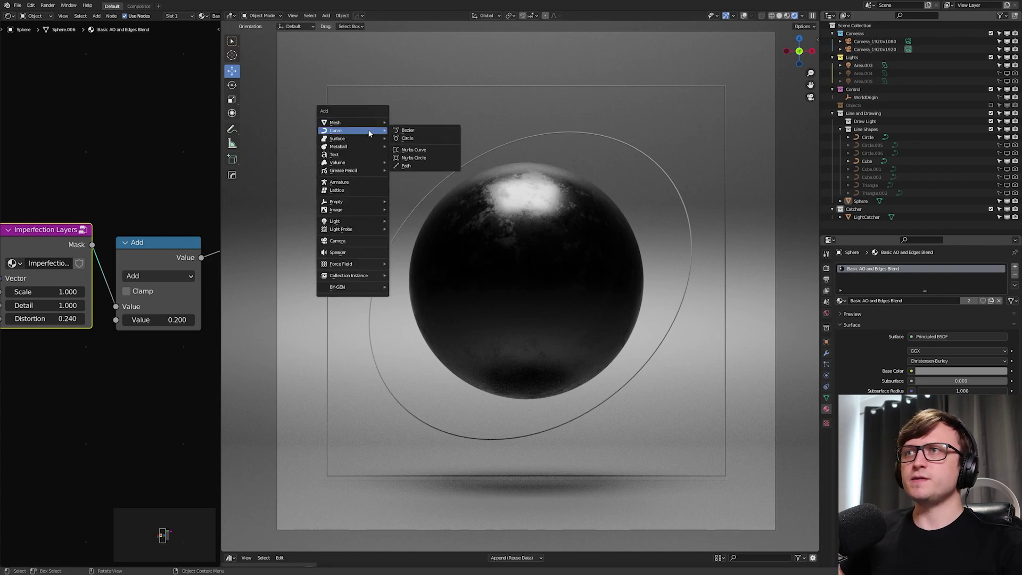
pyautogui.click(429, 131)
pyautogui.press('KP_0')
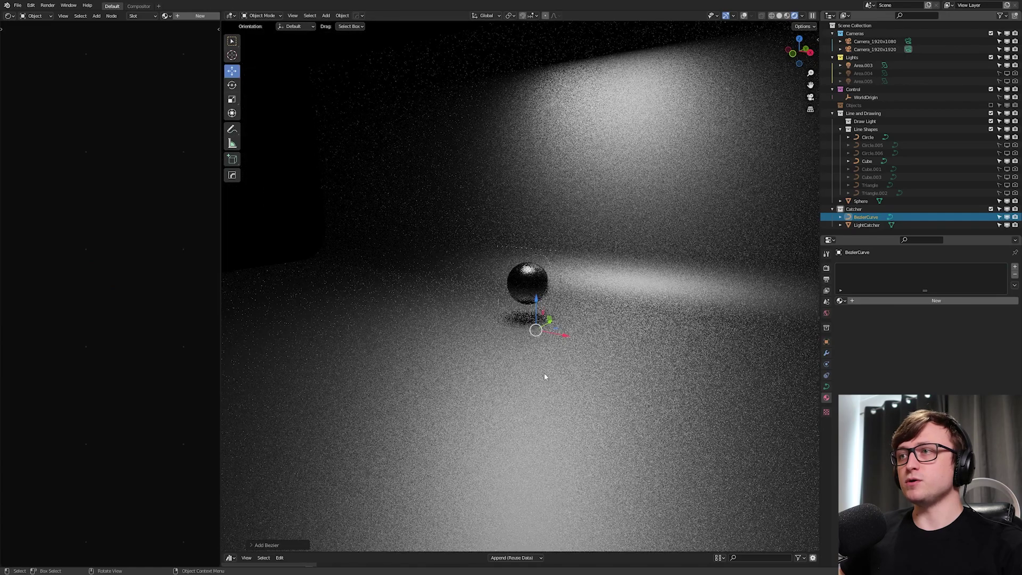
pyautogui.scroll(3, 537, 313)
pyautogui.press('g')
pyautogui.click(493, 264)
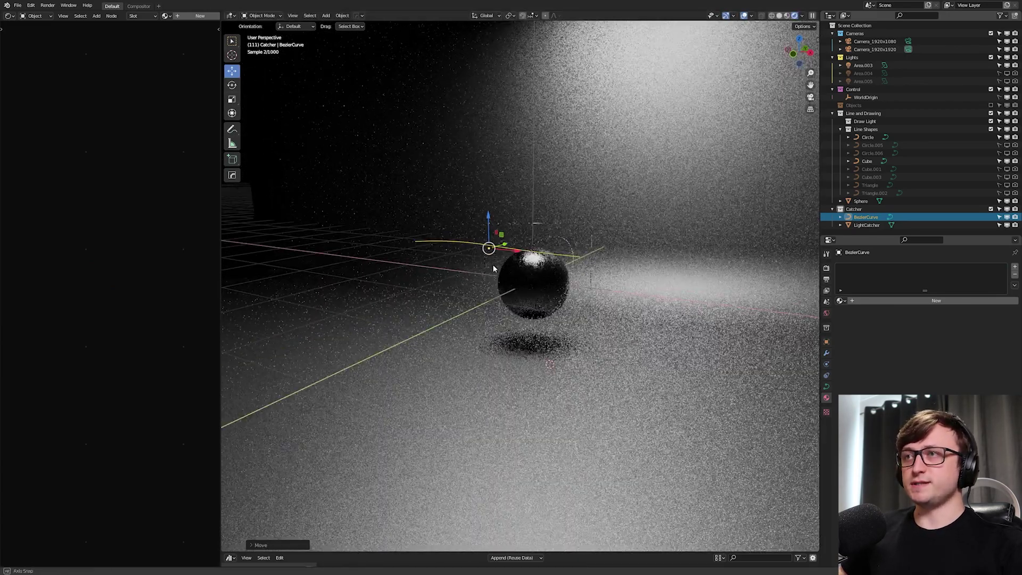
# Give the Bezier curve a round bevel with a depth of 0.028 m
pyautogui.scroll(3, 492, 264)
pyautogui.moveTo(500, 276); pyautogui.dragTo(514, 297, button='middle')
pyautogui.scroll(2, 514, 300)
pyautogui.click(827, 388)
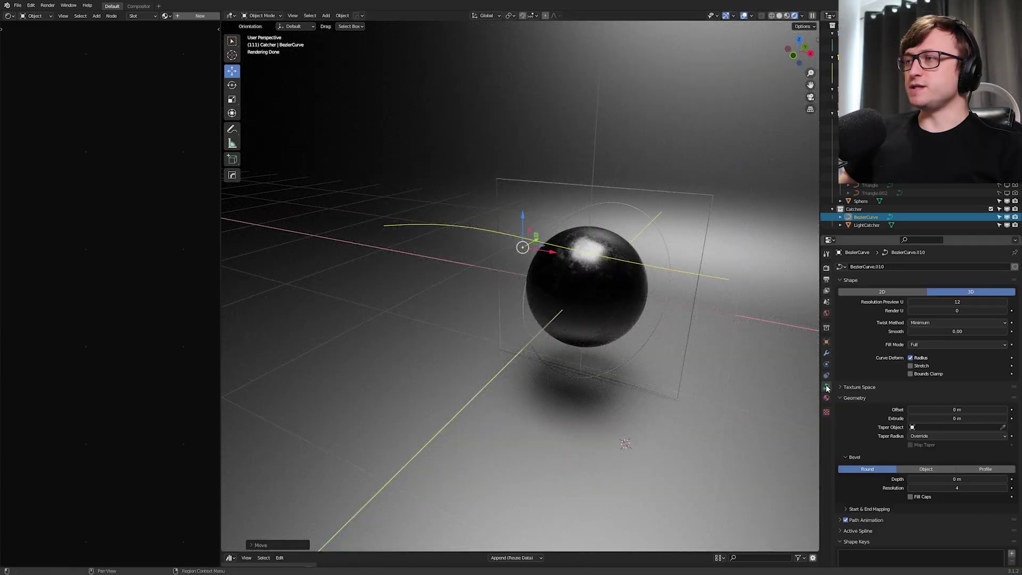
pyautogui.scroll(-2, 856, 394)
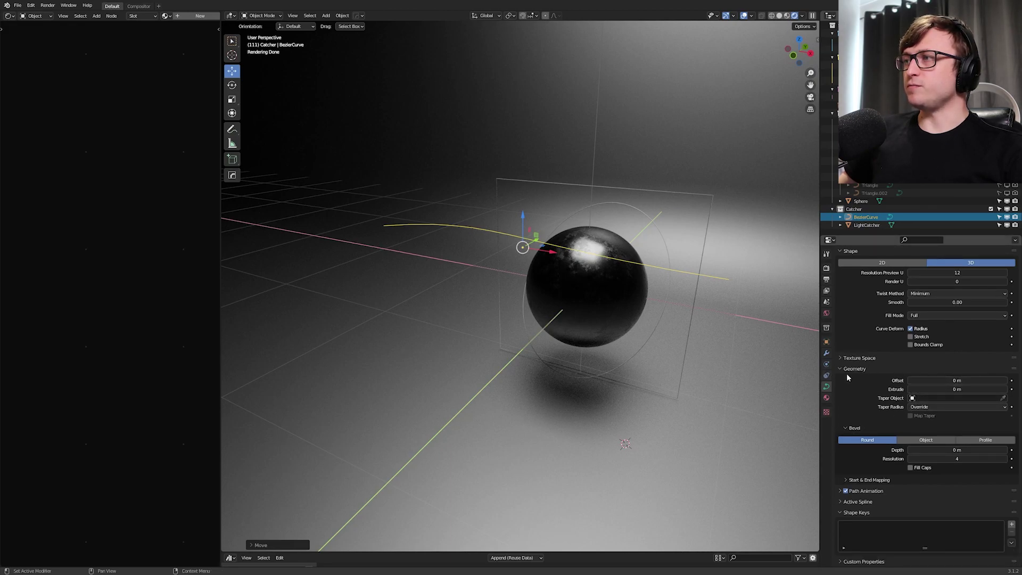
pyautogui.scroll(2, 670, 377)
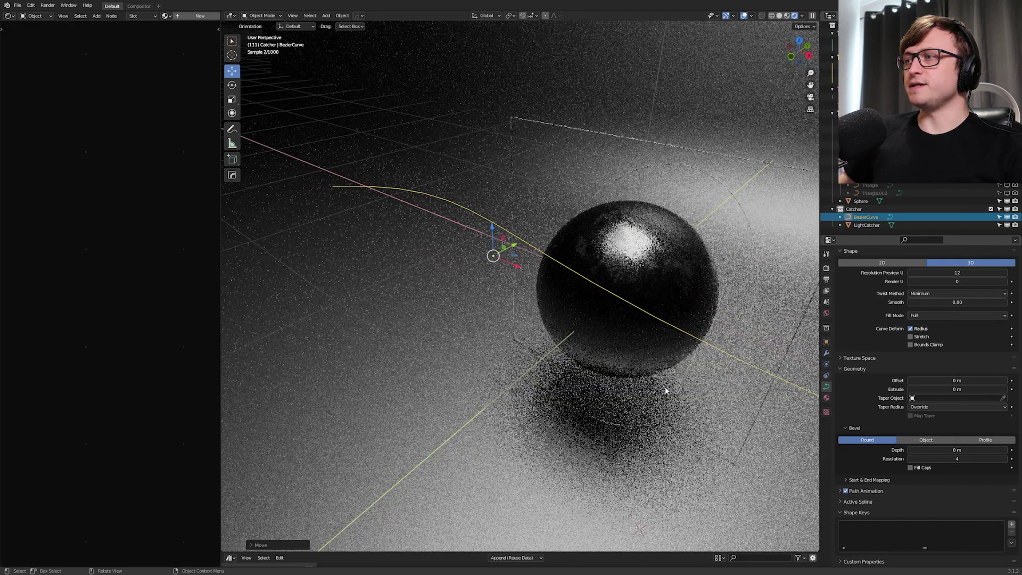
pyautogui.moveTo(942, 450); pyautogui.dragTo(957, 449)
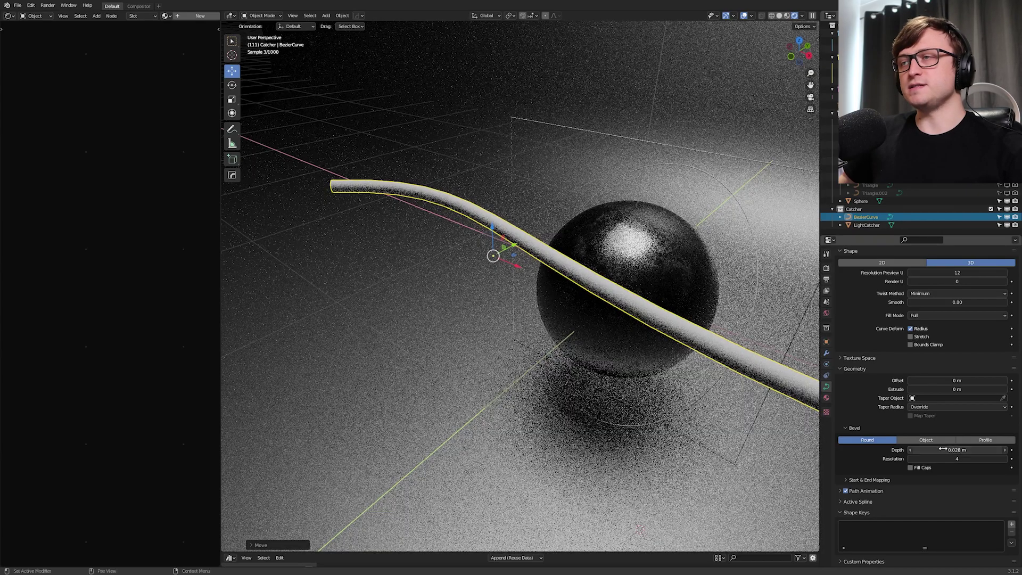
# Reshape the Bezier curve by moving its far end control point inward and rotating the point's handles freely with Trackball
pyautogui.scroll(-2, 401, 185)
pyautogui.press('Tab')
pyautogui.click(232, 71)
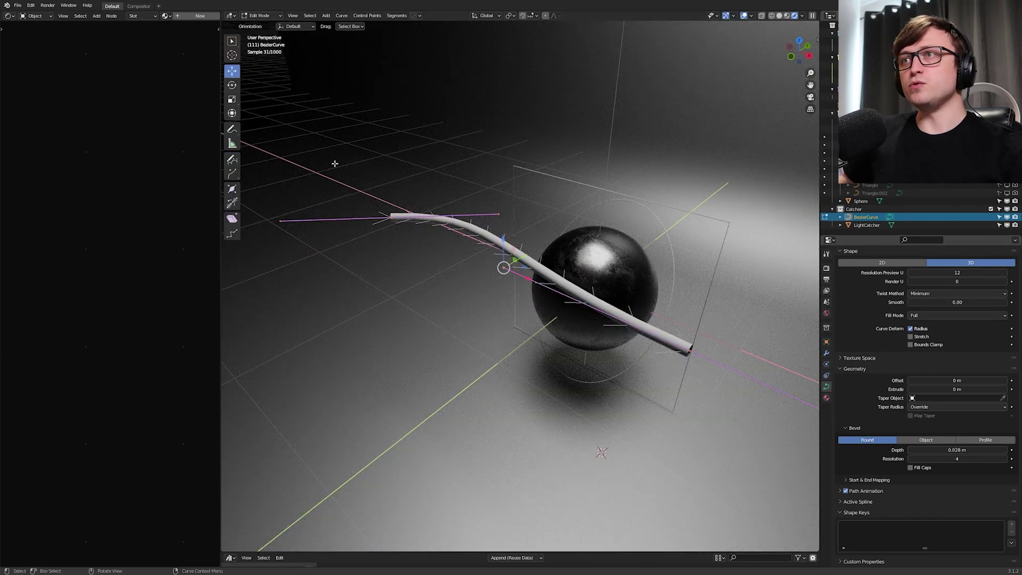
pyautogui.click(391, 217)
pyautogui.press('g')
pyautogui.click(420, 236)
pyautogui.press('r')
pyautogui.press('r')
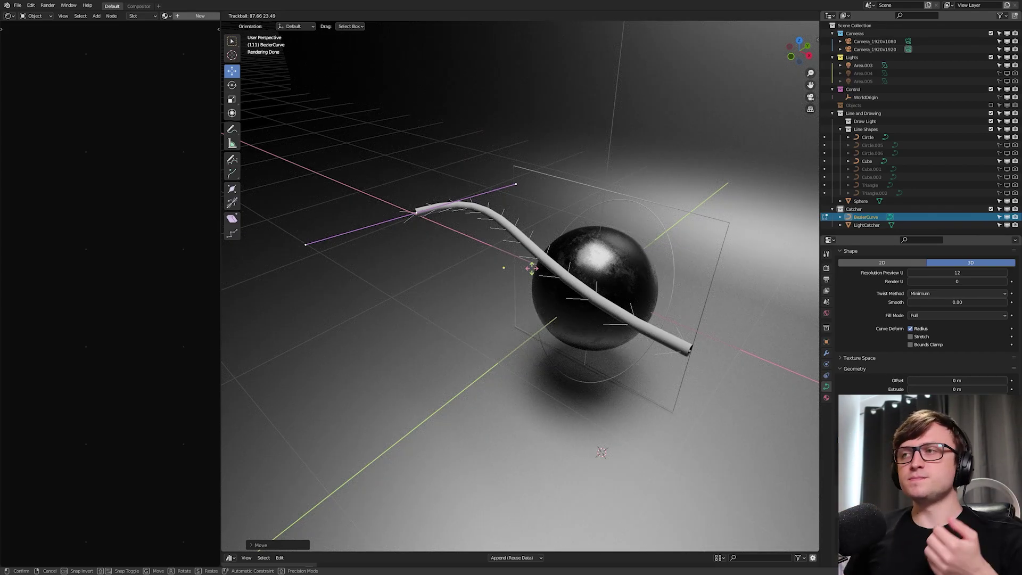
pyautogui.click(555, 320)
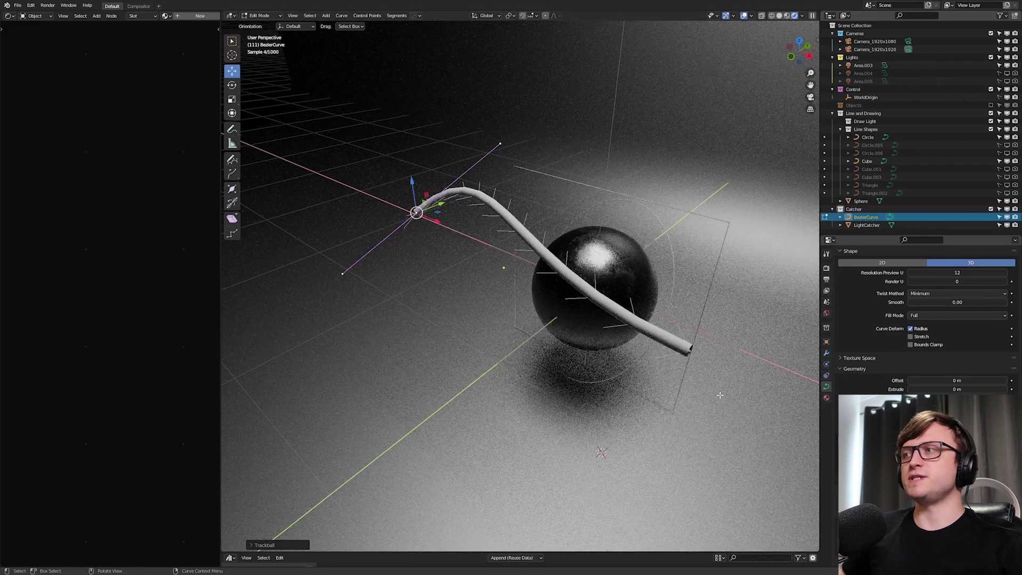
# Create a new material on the Bezier curve and name it Line
pyautogui.click(826, 397)
pyautogui.click(865, 302)
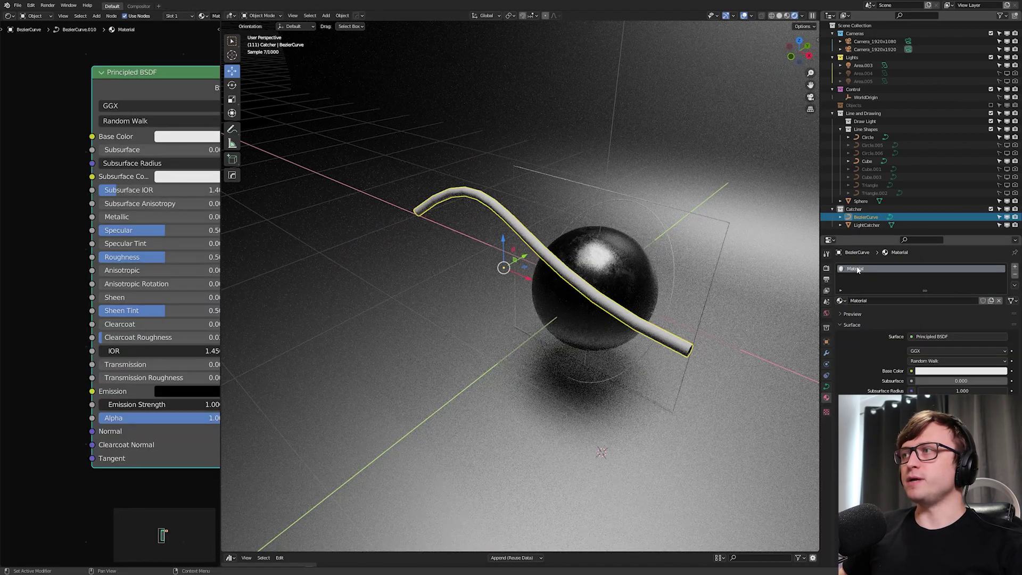
pyautogui.write('Line')
pyautogui.press('Return')
pyautogui.scroll(-1, 146, 337)
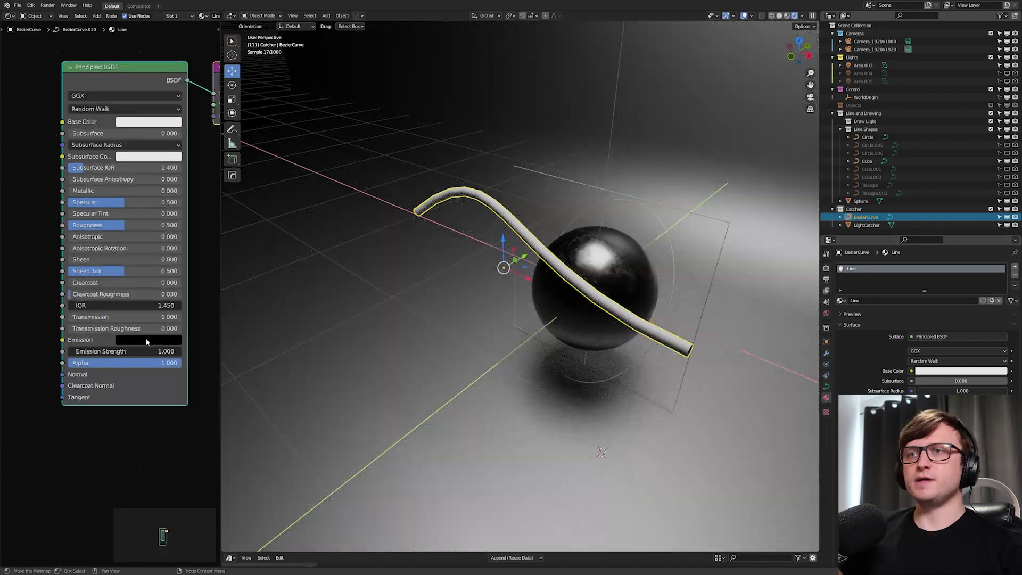
# Set the Line material's emission colour to white and its emission strength to 87.7
pyautogui.click(155, 340)
pyautogui.moveTo(206, 253); pyautogui.dragTo(205, 192)
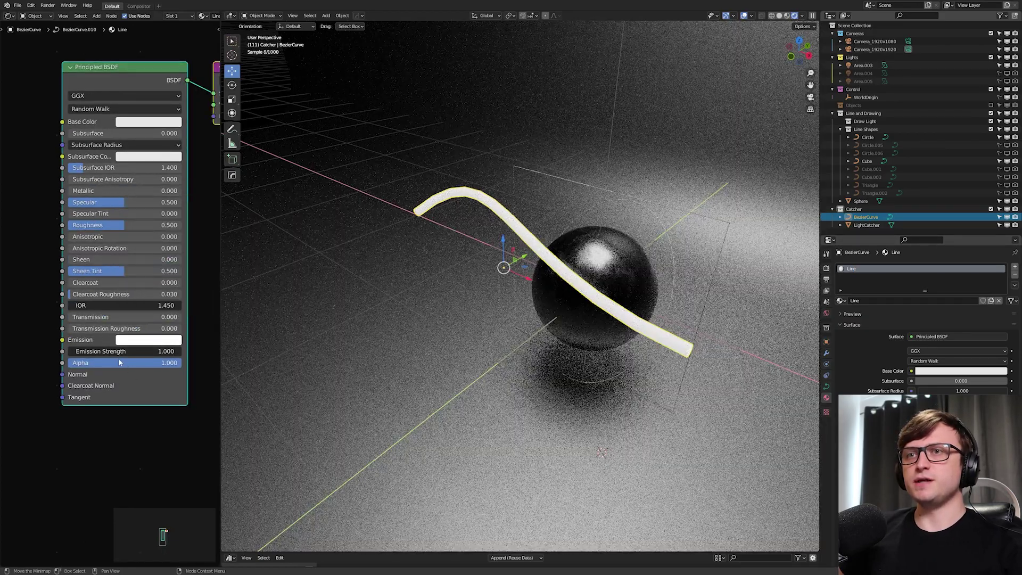
pyautogui.moveTo(118, 352); pyautogui.dragTo(185, 351)
# Move the glowing Bezier curve down and around to the front of the sphere
pyautogui.press('Tab')
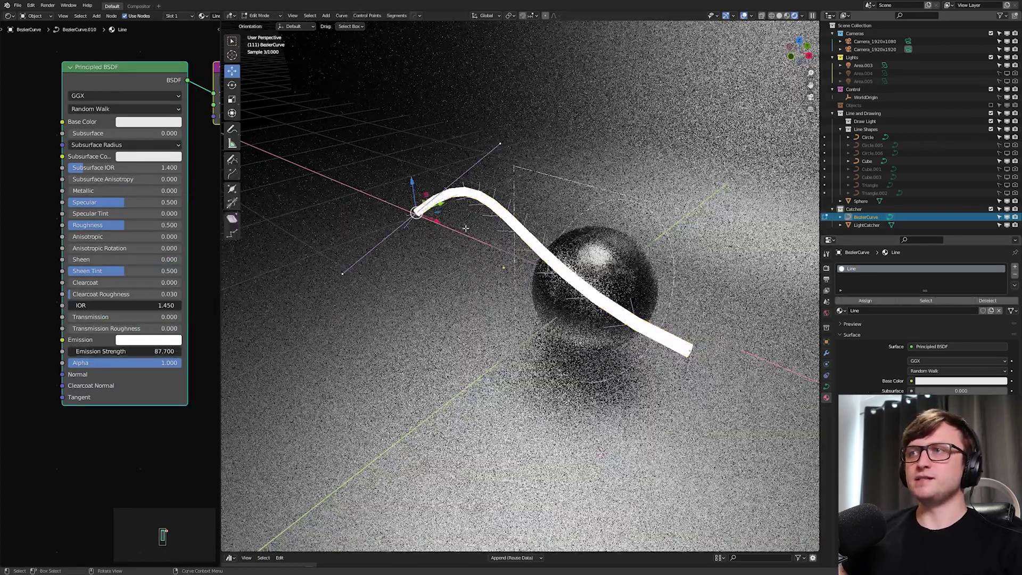
pyautogui.moveTo(504, 314); pyautogui.dragTo(541, 310, button='middle')
pyautogui.press('Tab')
pyautogui.press('g')
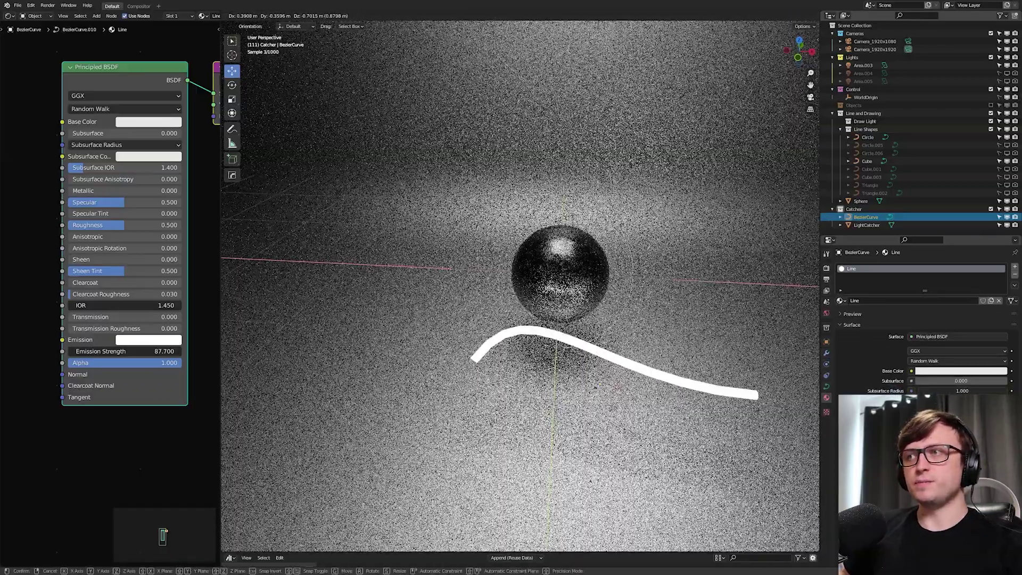
pyautogui.click(595, 387)
pyautogui.moveTo(595, 387); pyautogui.dragTo(517, 364, button='middle')
pyautogui.press('g')
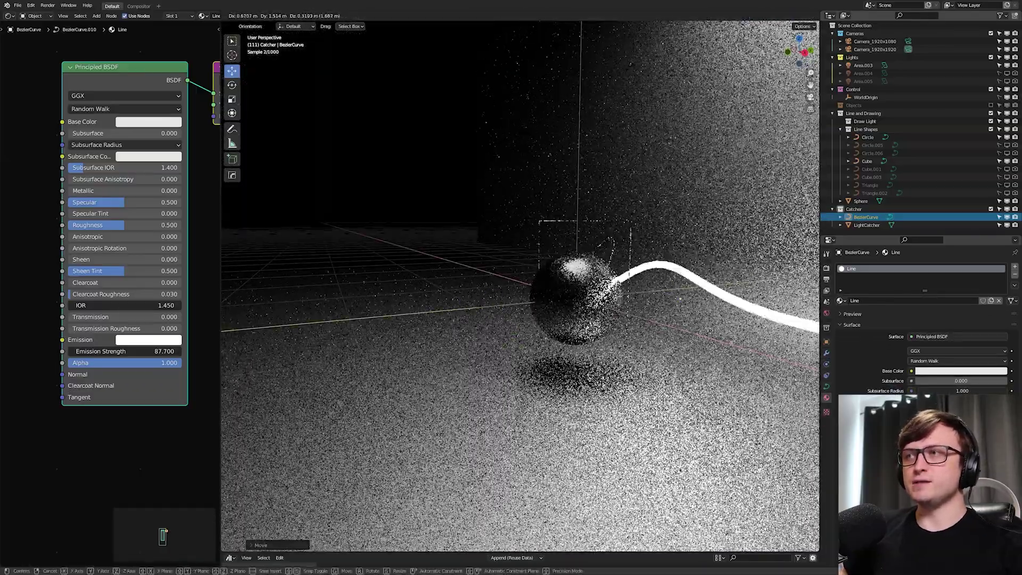
pyautogui.press('Return')
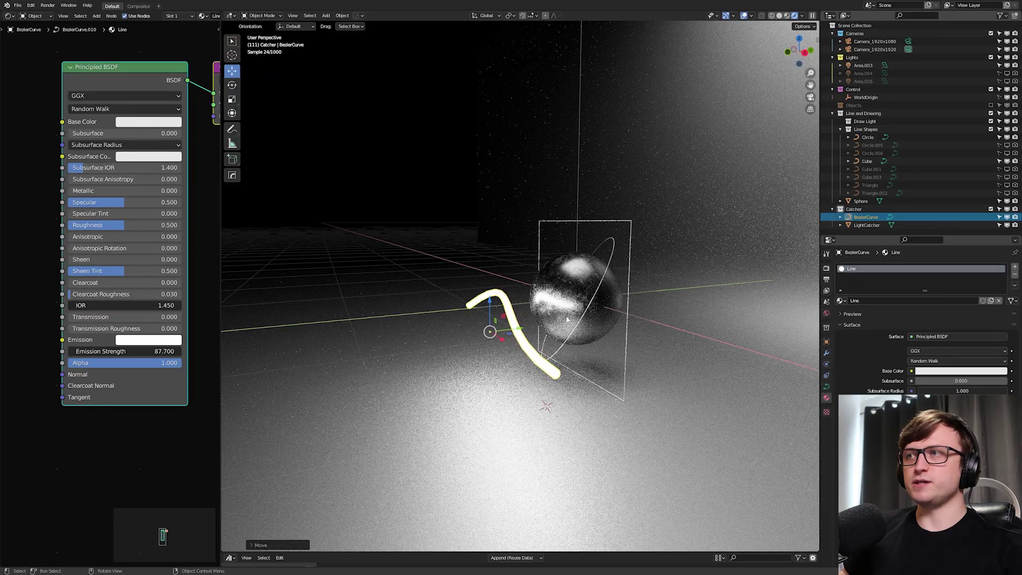
# Rotate the glowing Bezier curve freely with Trackball and check its light on the sphere up close
pyautogui.press('r')
pyautogui.press('r')
pyautogui.click(512, 346)
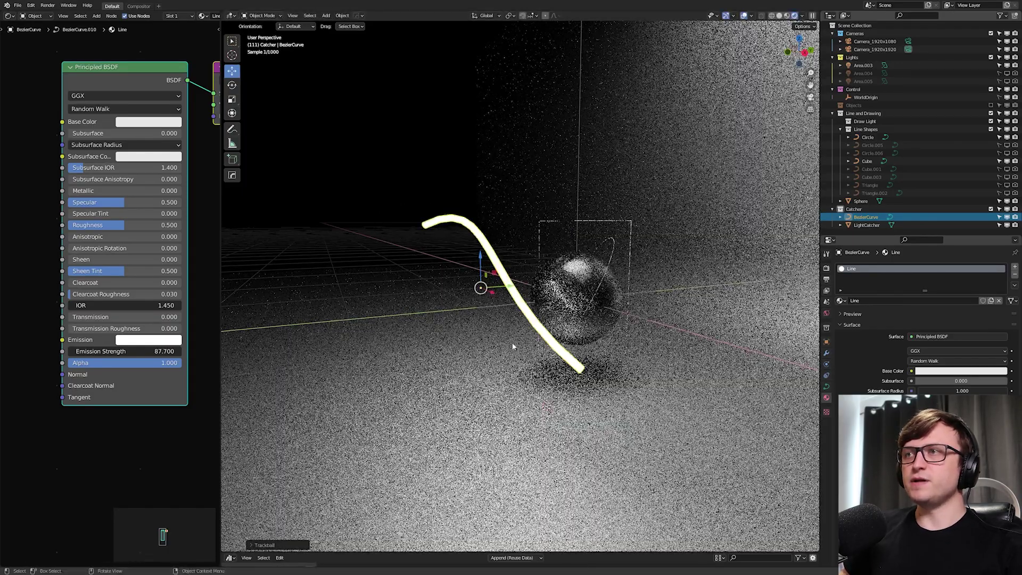
pyautogui.moveTo(512, 347)
pyautogui.mouseDown(button='middle')
pyautogui.moveTo(491, 352)
pyautogui.moveTo(524, 356)
pyautogui.mouseUp(button='middle')
pyautogui.scroll(2, 525, 356)
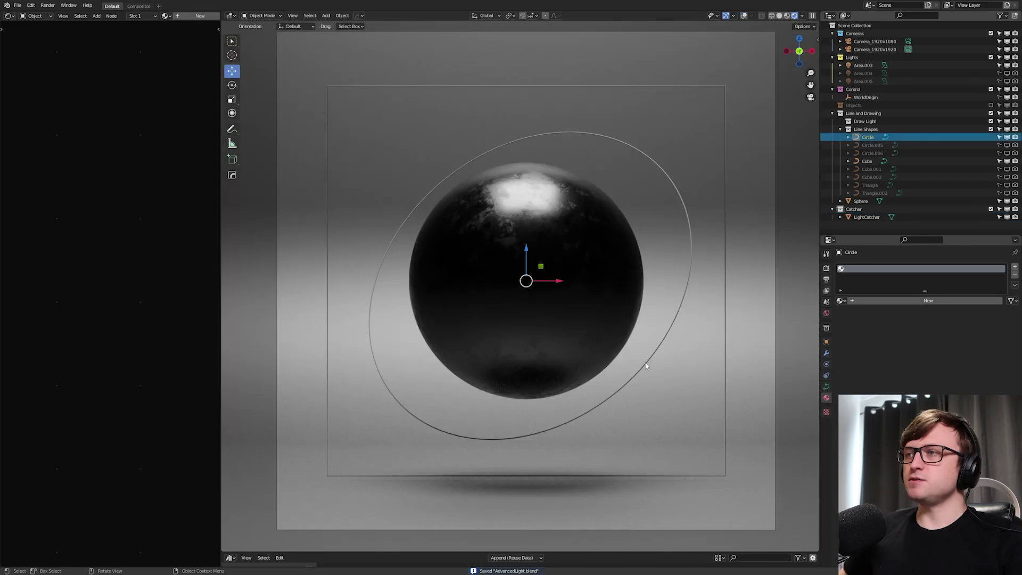
# Assign the existing Line material to the Circle curve around the sphere
pyautogui.press('z')
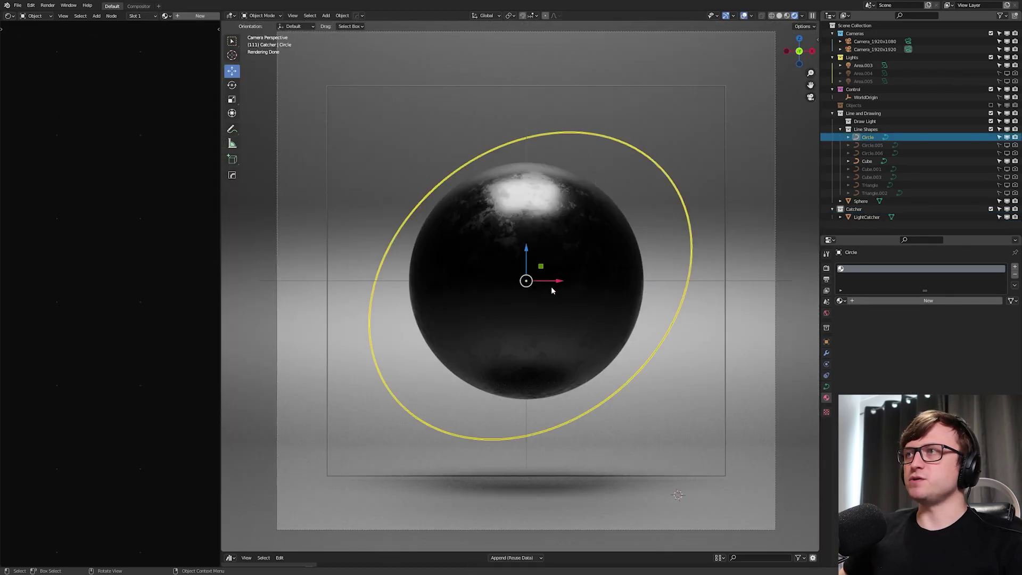
pyautogui.click(840, 302)
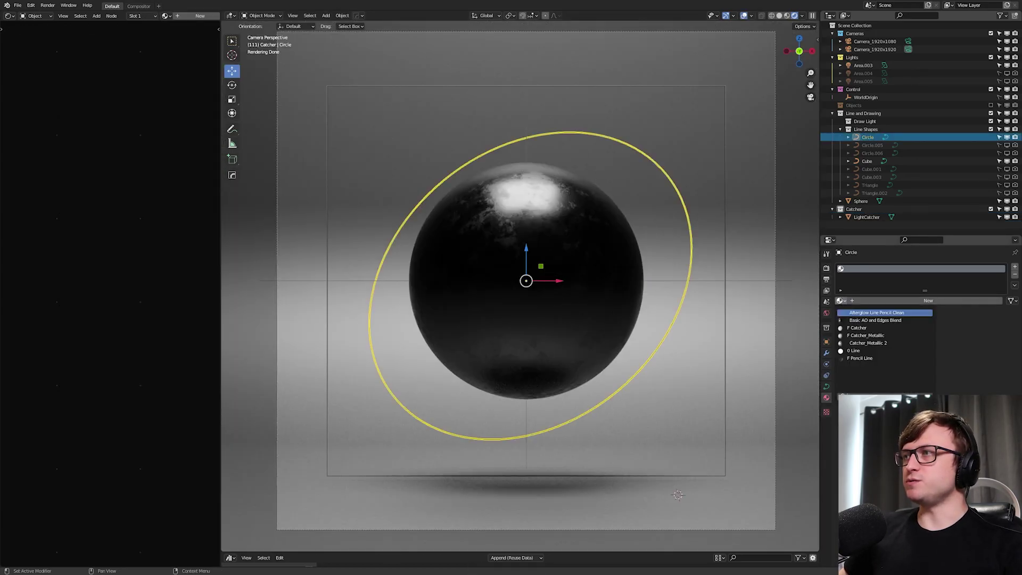
pyautogui.click(873, 350)
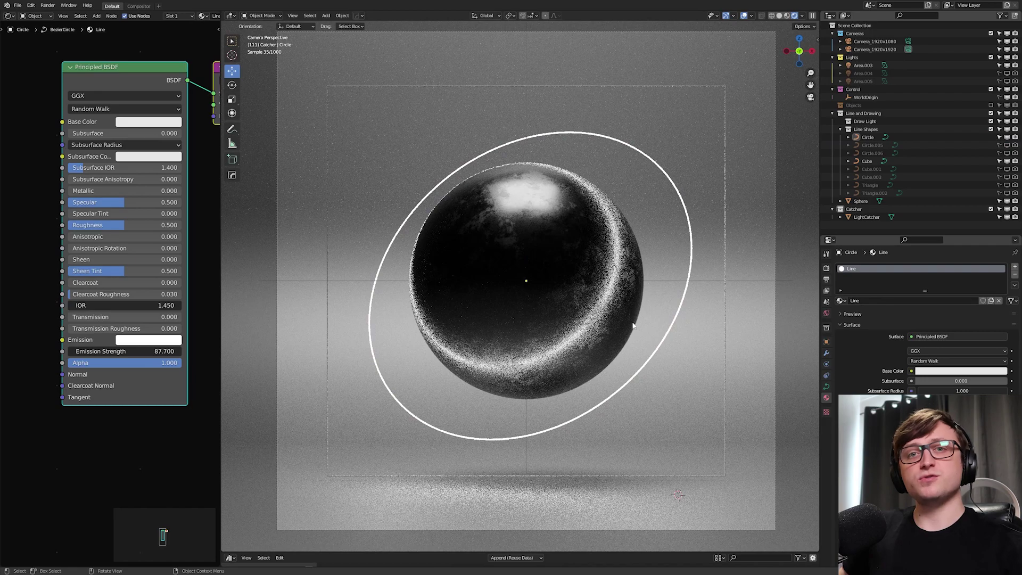
# Set the Line material's emission strength to 100 on its Principled BSDF node
pyautogui.moveTo(153, 342); pyautogui.dragTo(139, 362, button='middle')
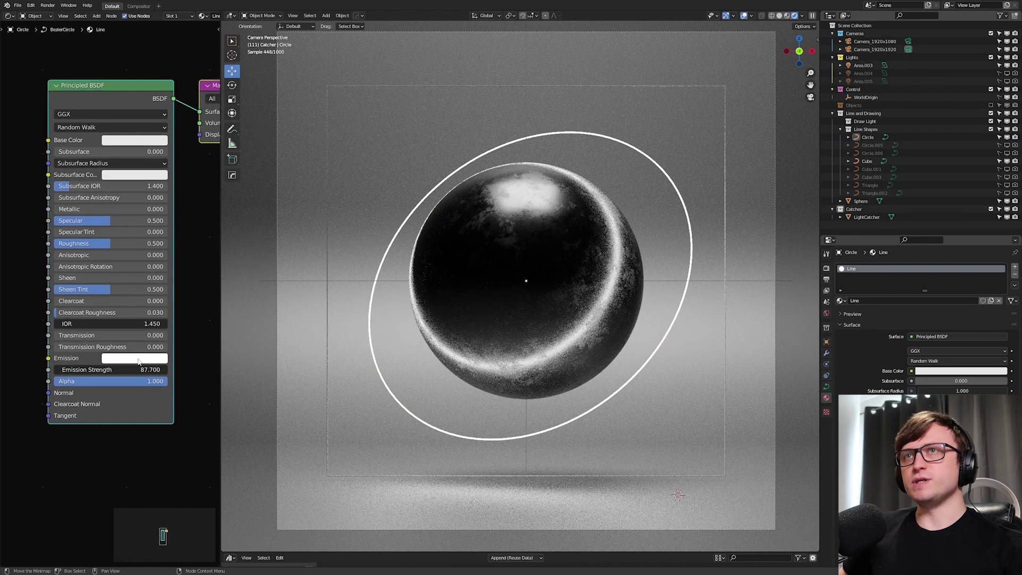
pyautogui.moveTo(220, 233); pyautogui.dragTo(297, 234)
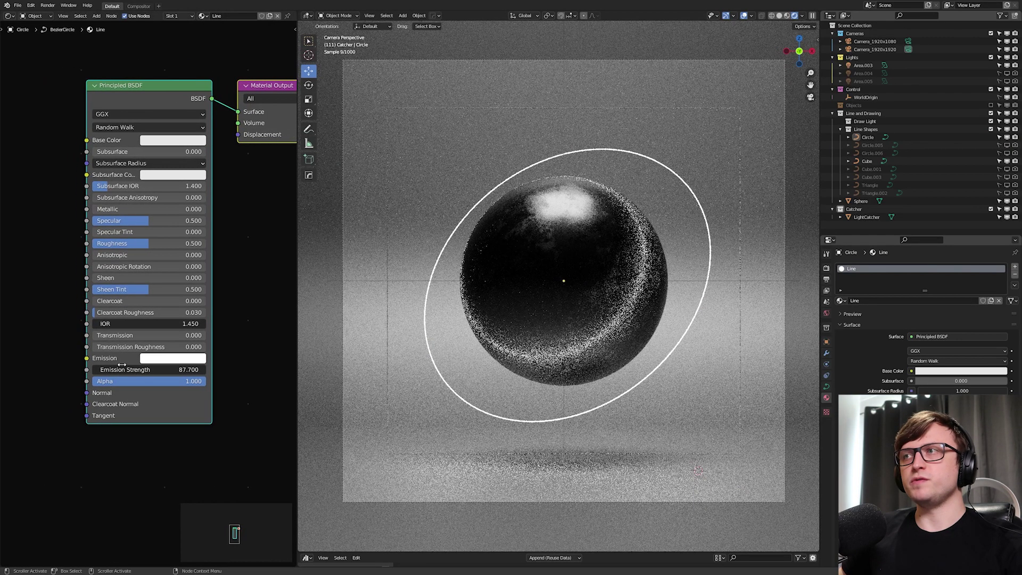
pyautogui.scroll(1, 145, 379)
pyautogui.moveTo(84, 379); pyautogui.dragTo(131, 379)
pyautogui.click(128, 379)
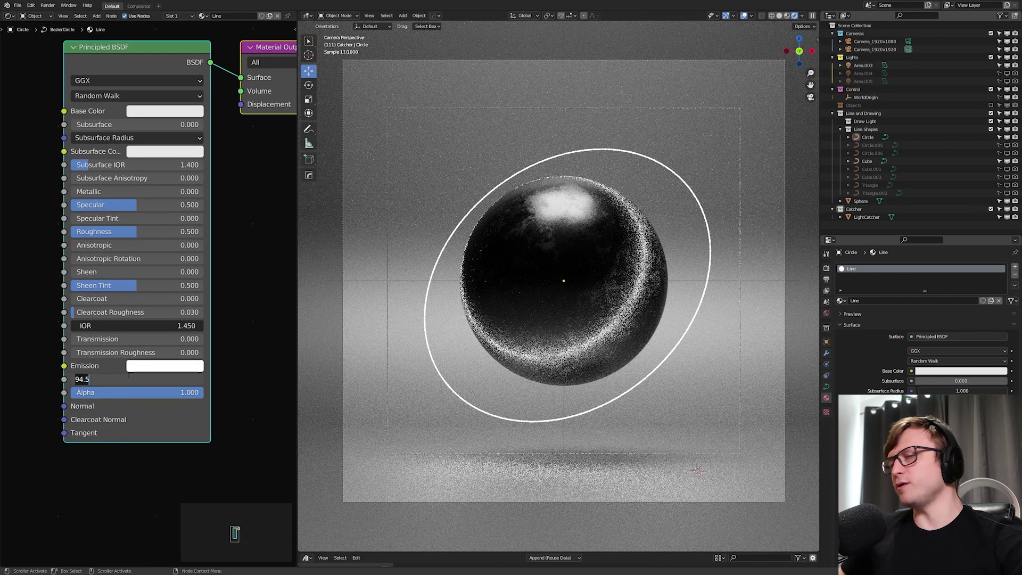
pyautogui.write('100')
pyautogui.press('Return')
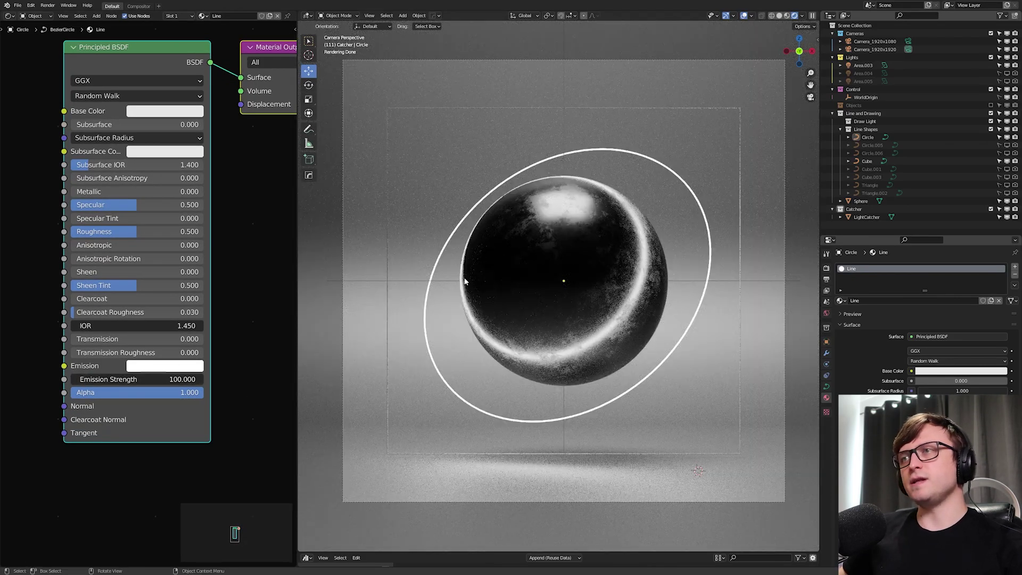
pyautogui.click(666, 364)
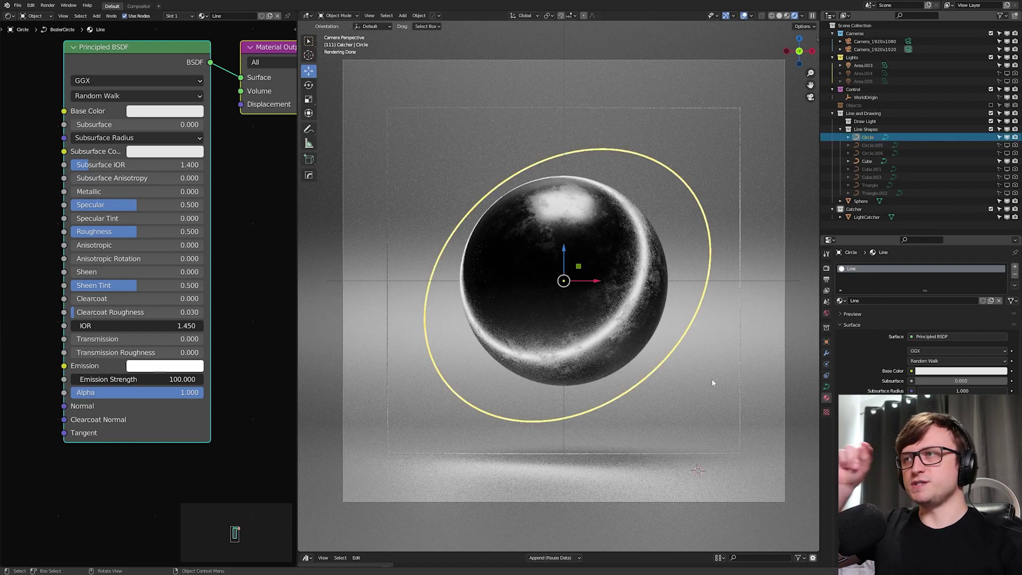
pyautogui.press('r')
pyautogui.press('r')
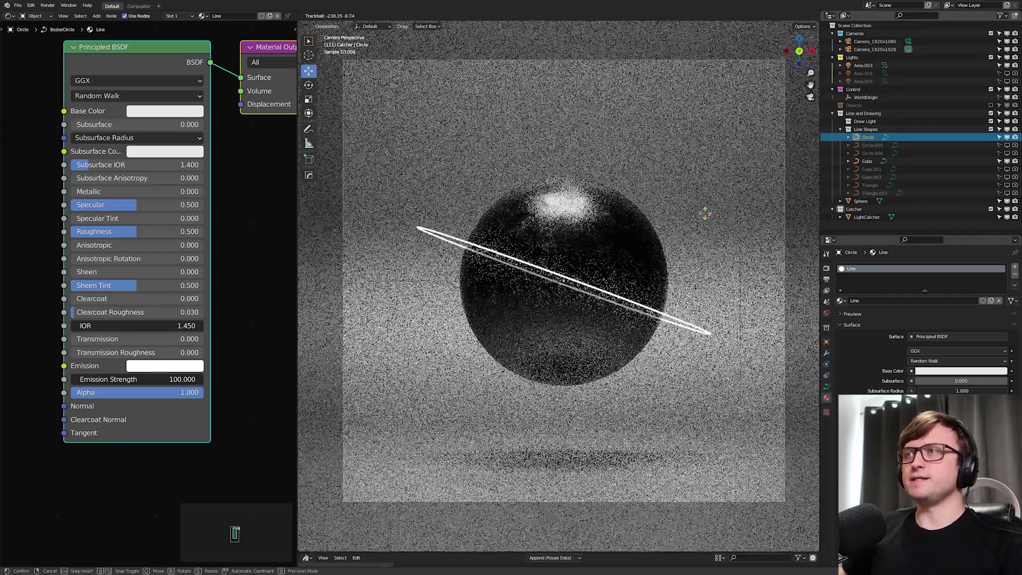
pyautogui.click(301, 267)
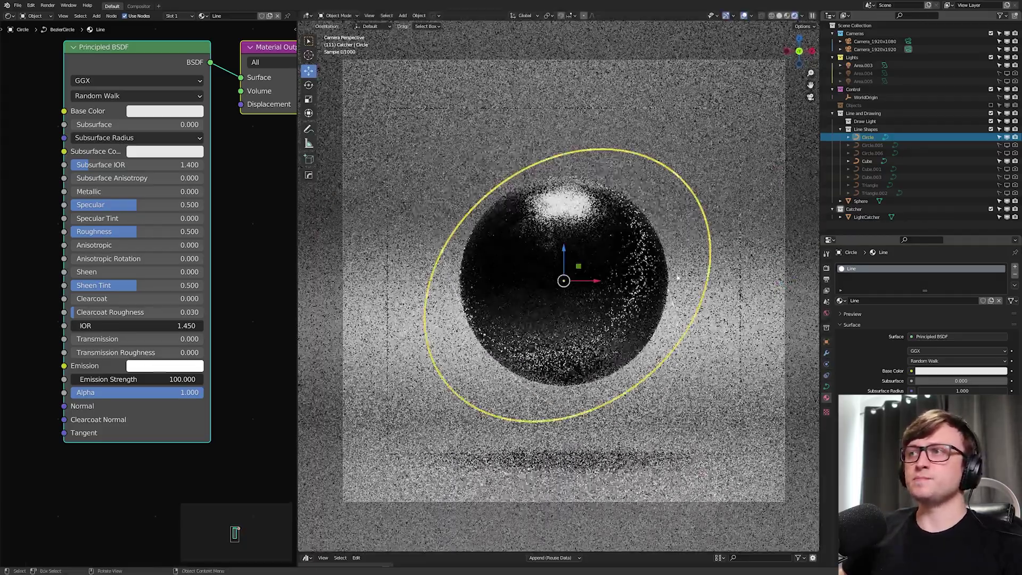
pyautogui.hotkey('alt', 'a')
# Enlarge the shader node area and add a Texture Coordinate node well to the left of the Principled BSDF
pyautogui.moveTo(297, 308); pyautogui.dragTo(435, 318)
pyautogui.scroll(2, 612, 319)
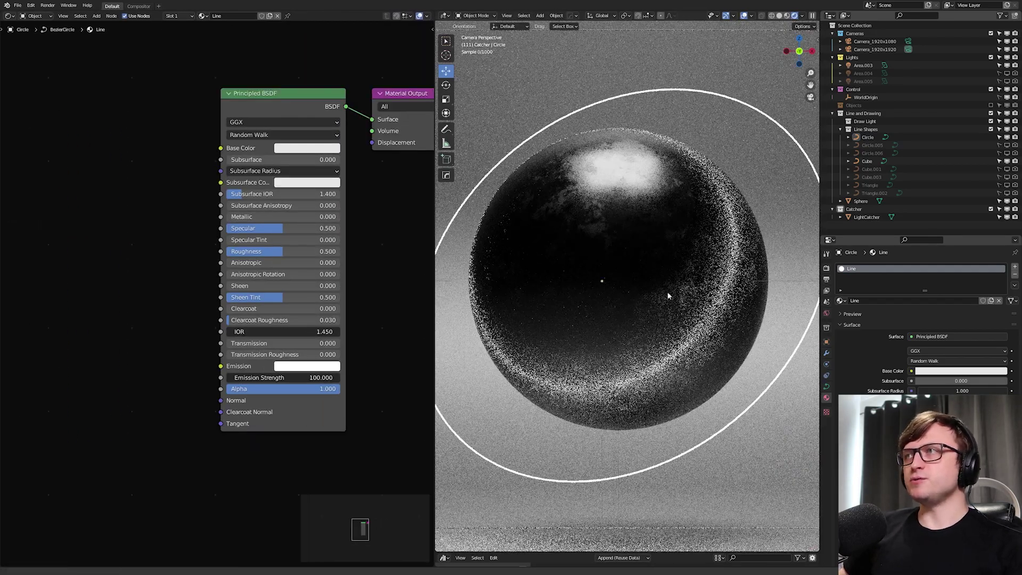
pyautogui.keyDown('shift'); pyautogui.moveTo(668, 296); pyautogui.dragTo(634, 301, button='middle'); pyautogui.keyUp('shift')
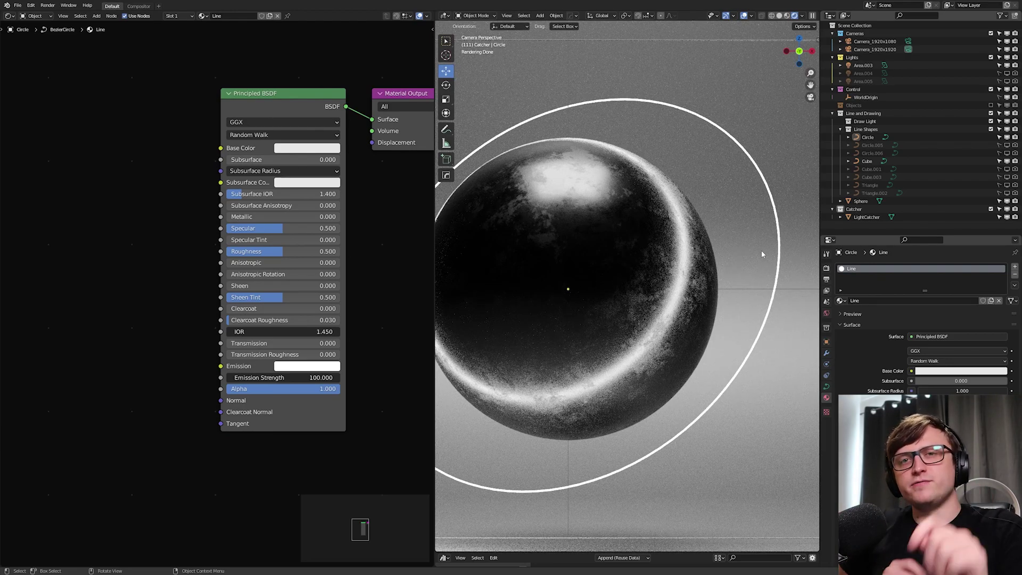
pyautogui.hotkey('shift', 'a')
pyautogui.write('text')
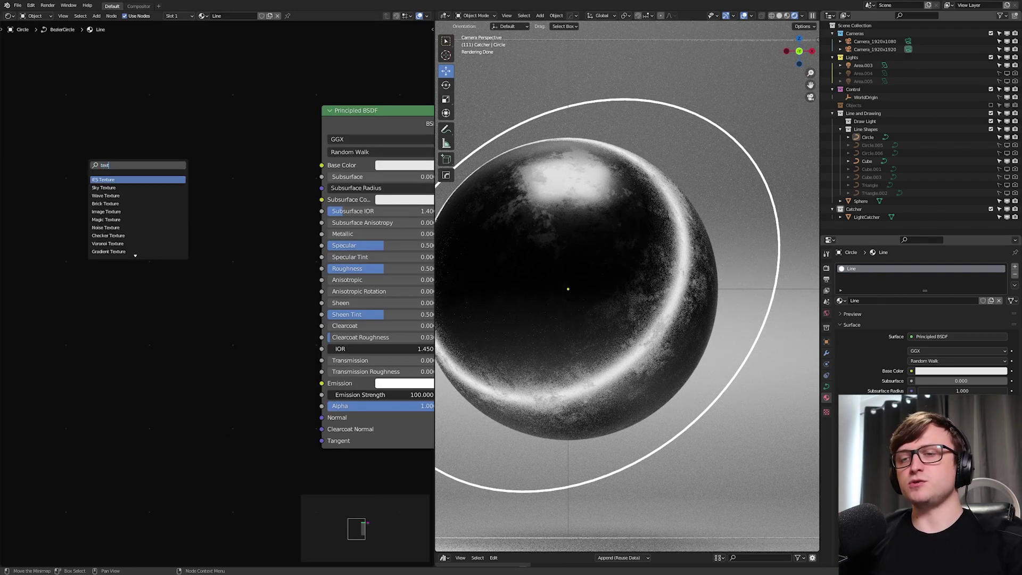
pyautogui.write('ure c')
pyautogui.press('Return')
pyautogui.click(69, 165)
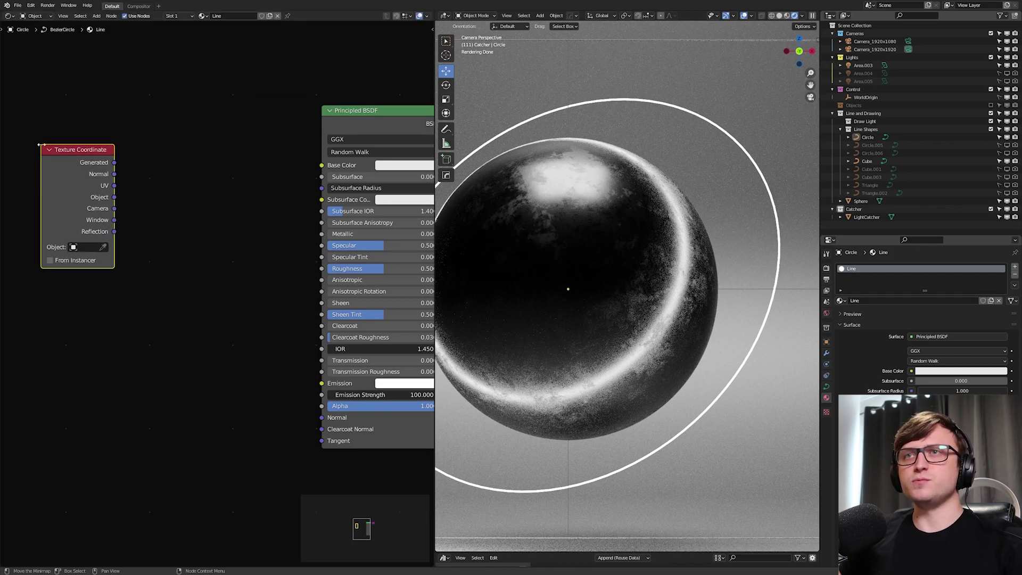
pyautogui.moveTo(70, 165); pyautogui.dragTo(94, 171, button='middle')
pyautogui.moveTo(94, 161); pyautogui.dragTo(51, 153)
pyautogui.moveTo(96, 167); pyautogui.dragTo(111, 176, button='middle')
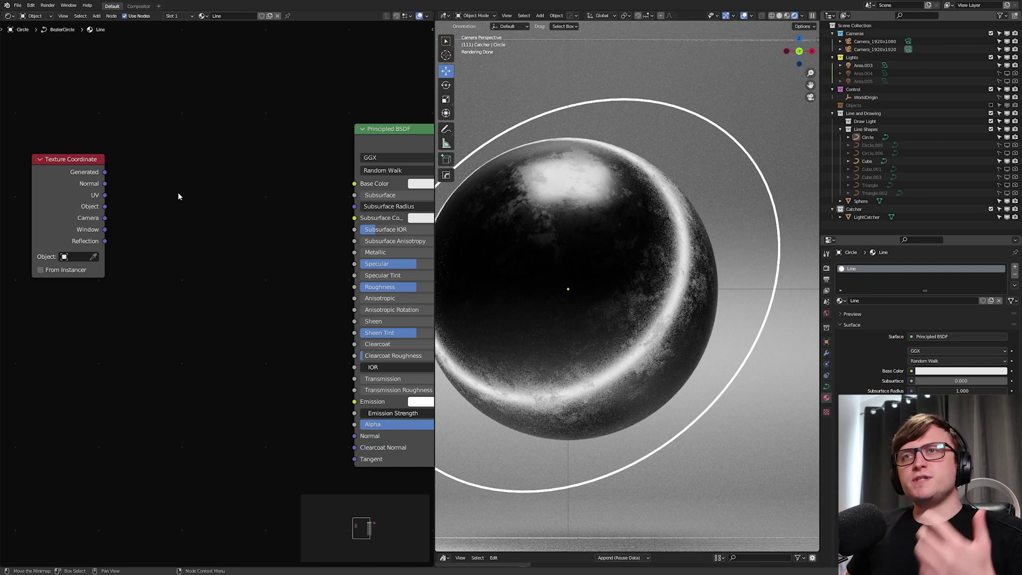
pyautogui.moveTo(174, 183); pyautogui.dragTo(201, 181, button='middle')
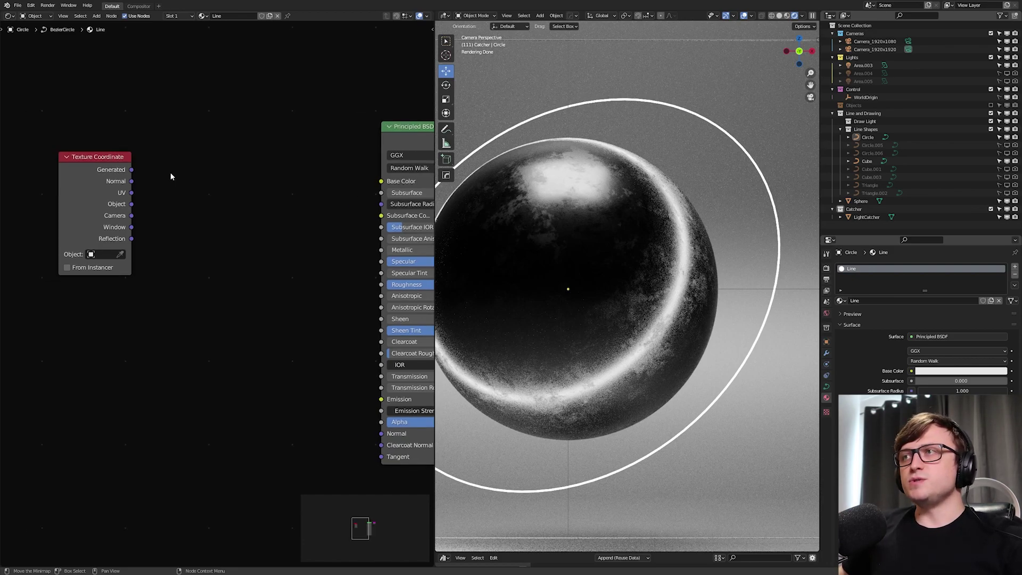
pyautogui.moveTo(110, 158); pyautogui.dragTo(69, 156)
pyautogui.click(137, 150)
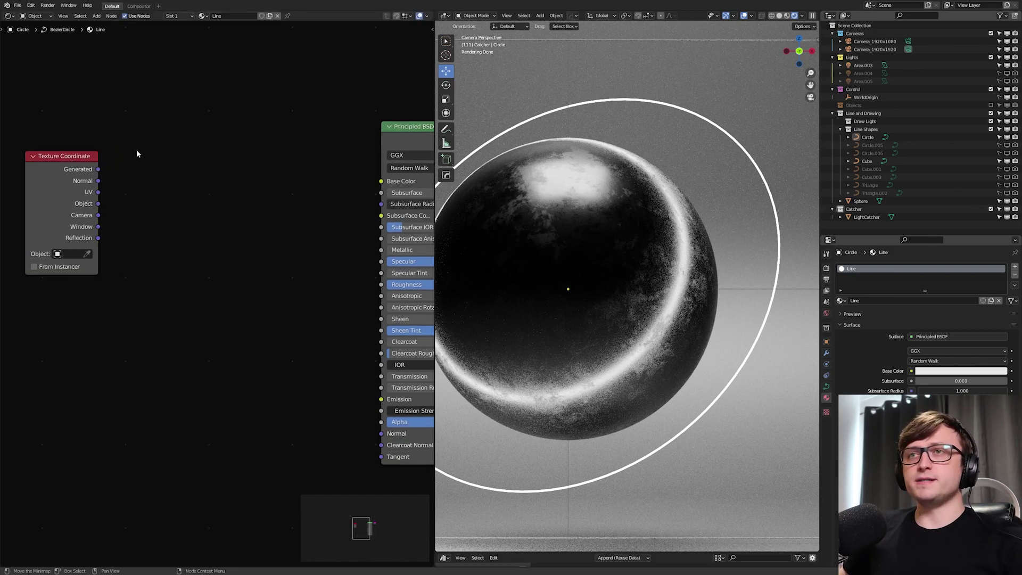
# Add a Voronoi Texture node and link the Texture Coordinate's Object output to its Vector input
pyautogui.hotkey('shift', 'a')
pyautogui.press('s')
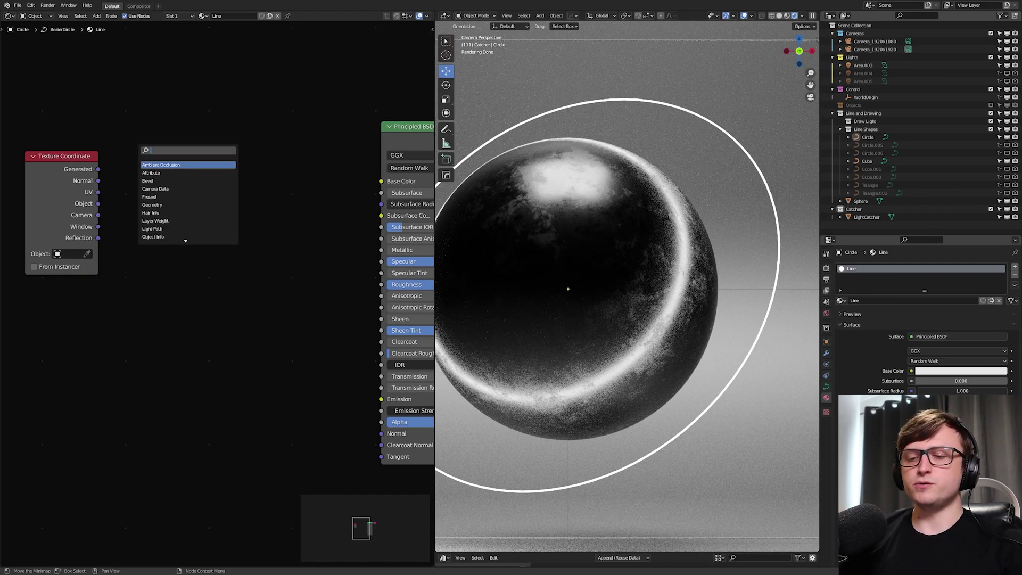
pyautogui.press('Return')
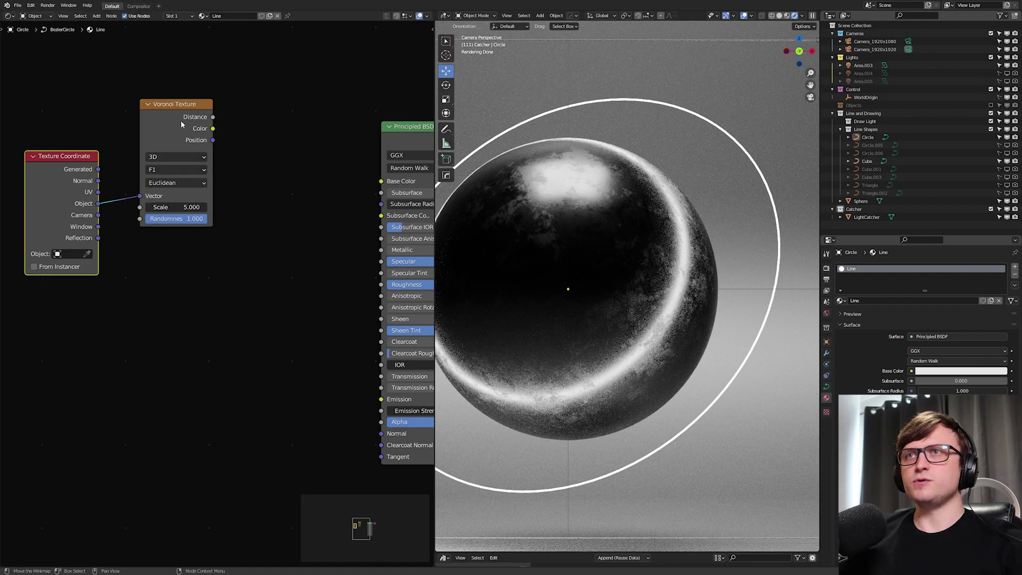
pyautogui.moveTo(180, 121); pyautogui.dragTo(163, 132)
pyautogui.moveTo(68, 165); pyautogui.dragTo(51, 158)
pyautogui.moveTo(155, 139); pyautogui.dragTo(150, 140)
# Add a ColorRamp node after the Voronoi Texture and feed the Voronoi Color output into its Fac input
pyautogui.hotkey('shift', 'a')
pyautogui.write('sramp')
pyautogui.press('Return')
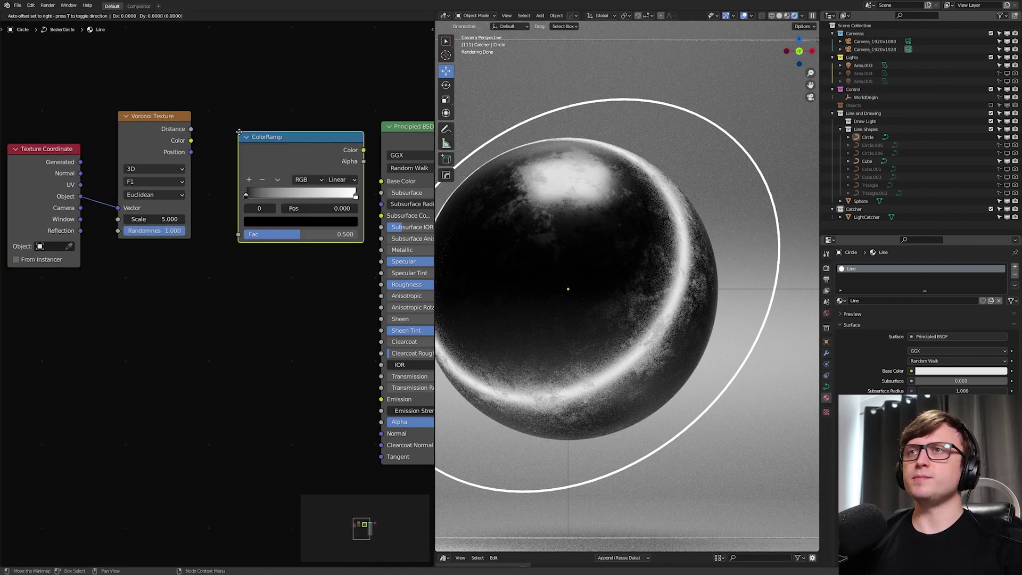
pyautogui.click(217, 115)
pyautogui.moveTo(191, 141); pyautogui.dragTo(216, 217)
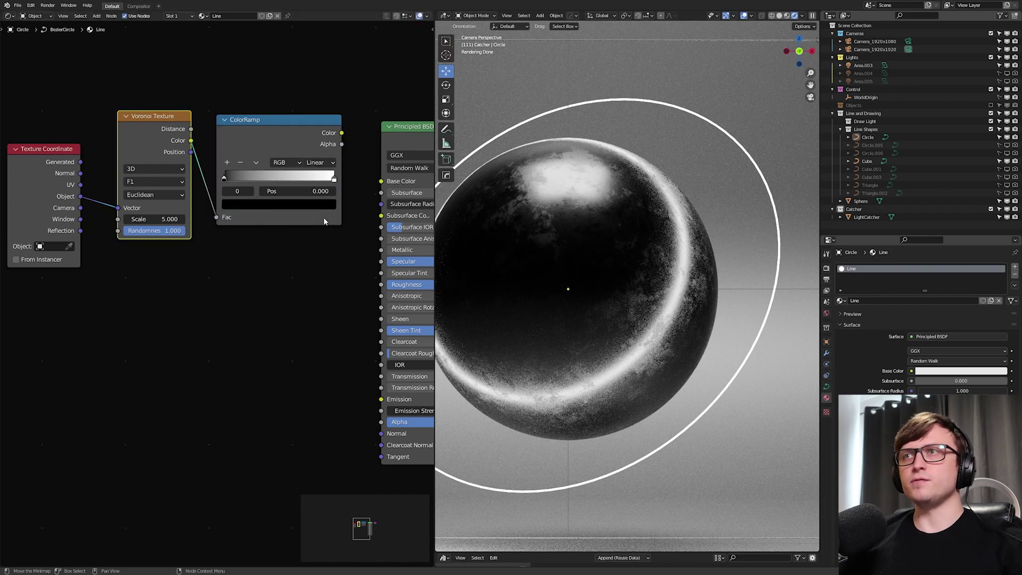
# Link the ColorRamp's Color output to the Emission Strength input of the Principled BSDF
pyautogui.moveTo(323, 218); pyautogui.dragTo(250, 194, button='middle')
pyautogui.moveTo(268, 108); pyautogui.dragTo(282, 131)
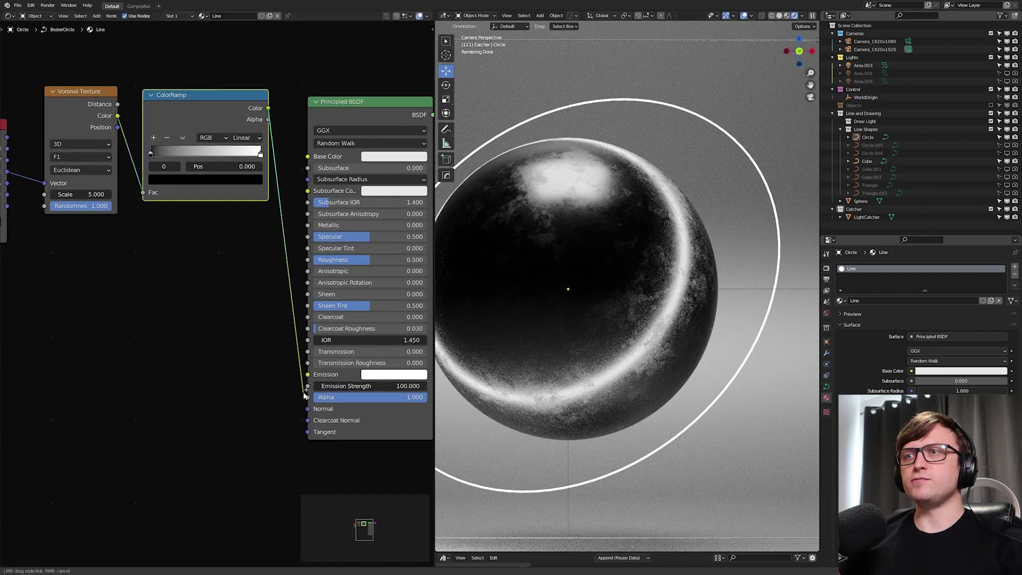
pyautogui.moveTo(305, 395); pyautogui.dragTo(307, 398)
# Tighten the ColorRamp with the black stop at about 0.4 and the white stop at 0.650 to break the glowing circle into dashes
pyautogui.moveTo(152, 154); pyautogui.dragTo(196, 182, button='middle')
pyautogui.moveTo(196, 182); pyautogui.dragTo(239, 181)
pyautogui.moveTo(305, 181); pyautogui.dragTo(267, 181)
pyautogui.scroll(-2, 728, 341)
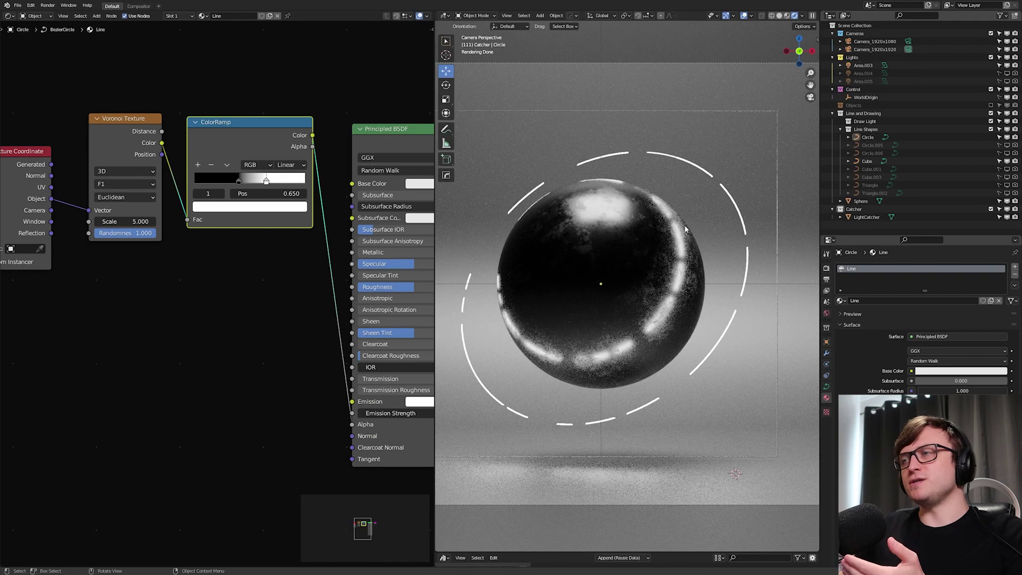
pyautogui.scroll(4, 646, 382)
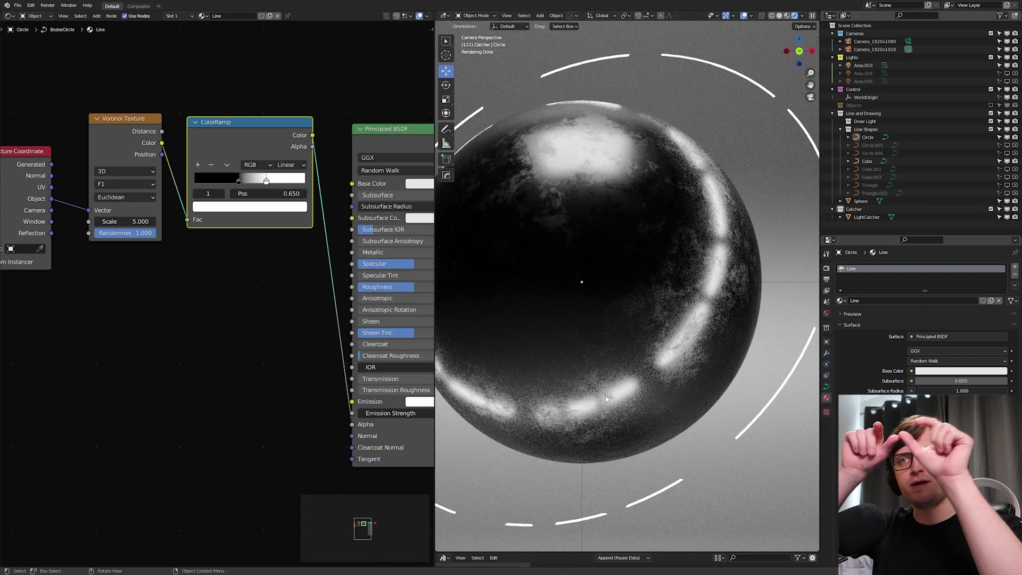
pyautogui.scroll(-4, 605, 395)
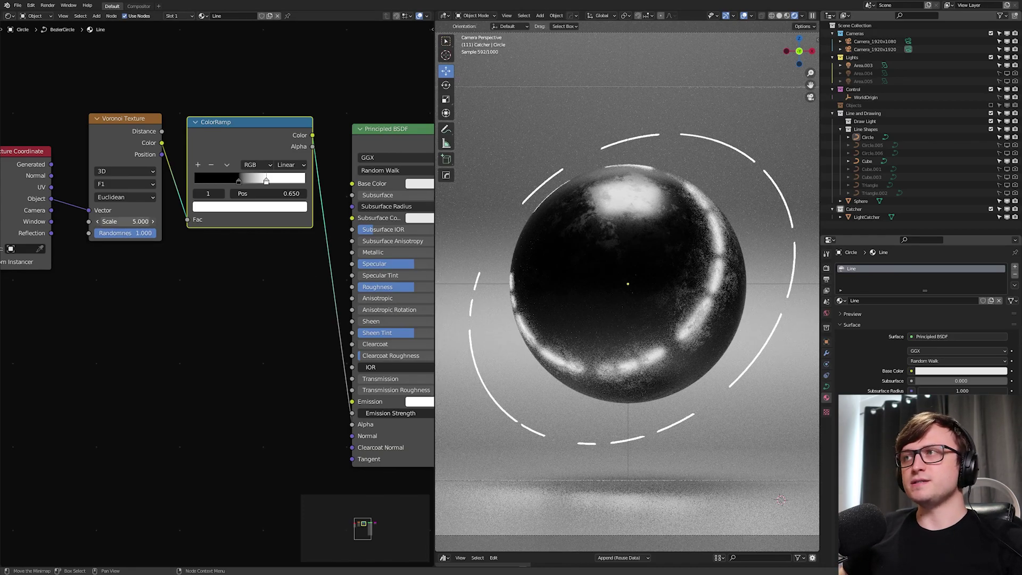
# Raise the Voronoi Texture's scale to 99.4 and check the finely broken line up close
pyautogui.moveTo(126, 221); pyautogui.dragTo(186, 221)
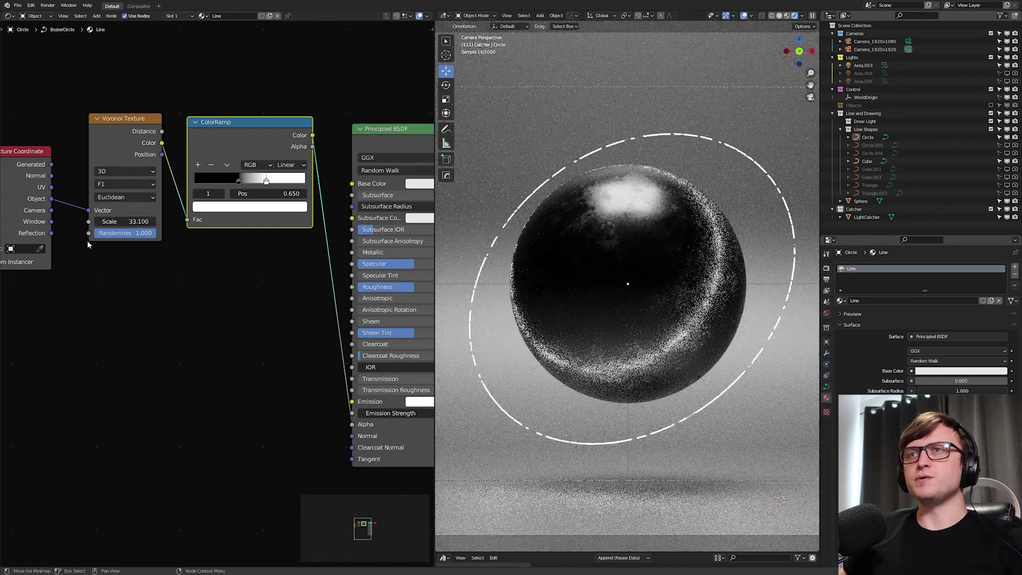
pyautogui.moveTo(88, 242); pyautogui.dragTo(101, 257, button='middle')
pyautogui.moveTo(138, 237); pyautogui.dragTo(202, 237)
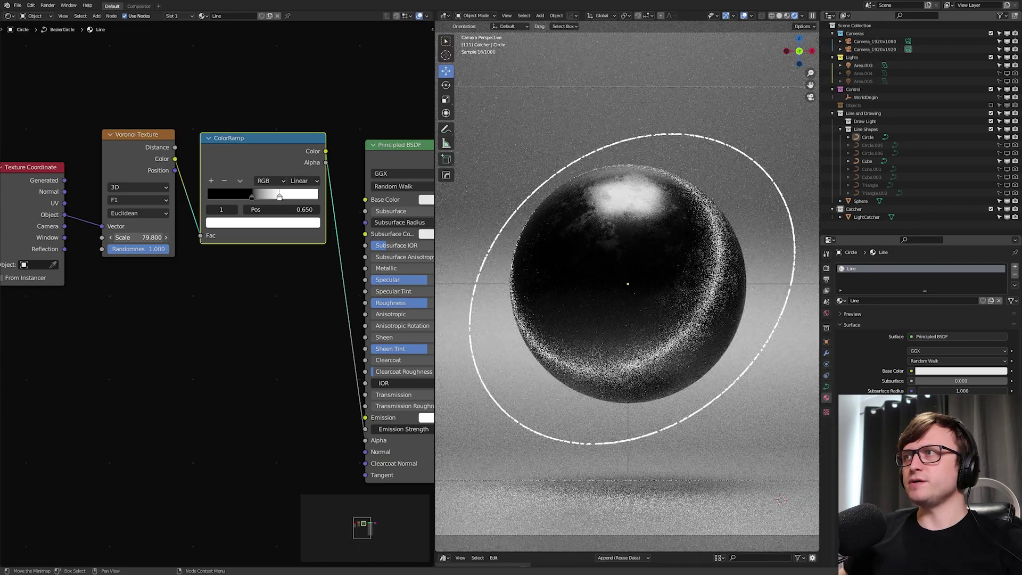
pyautogui.moveTo(139, 237); pyautogui.dragTo(165, 237)
pyautogui.keyDown('shift'); pyautogui.moveTo(711, 176); pyautogui.dragTo(655, 310, button='middle'); pyautogui.keyUp('shift')
pyautogui.scroll(3, 656, 310)
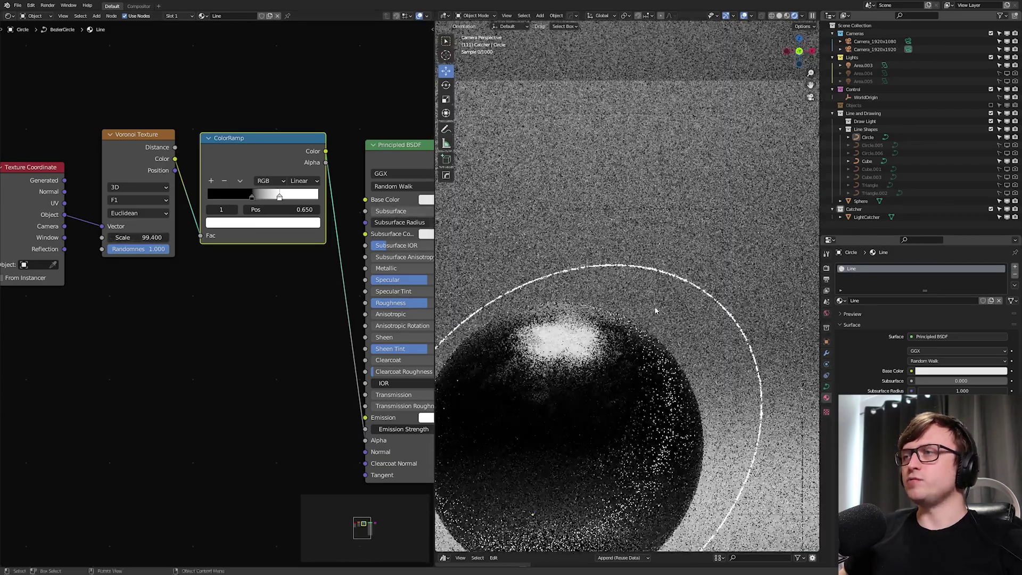
pyautogui.scroll(3, 656, 311)
pyautogui.scroll(2, 491, 262)
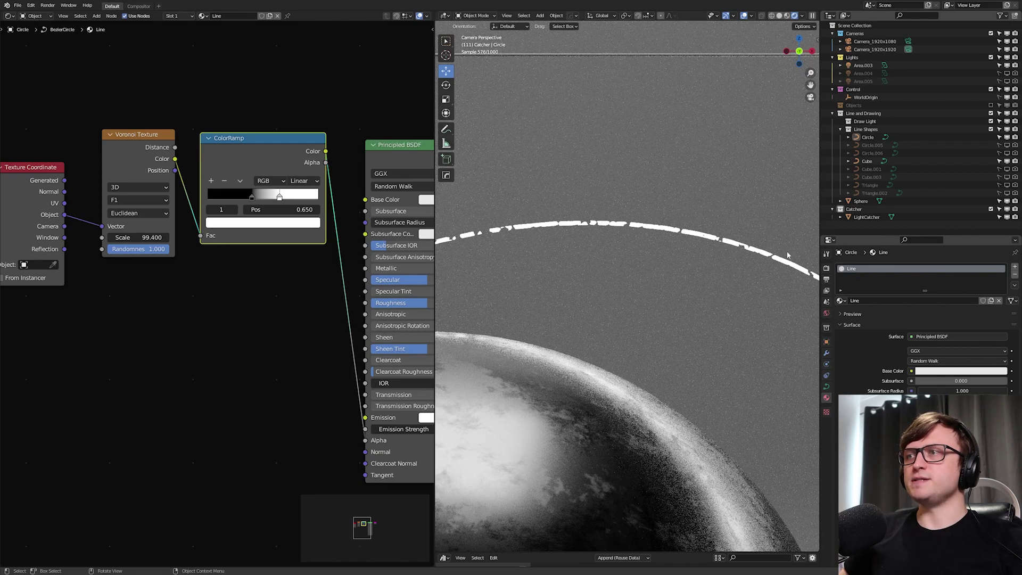
pyautogui.scroll(-6, 742, 311)
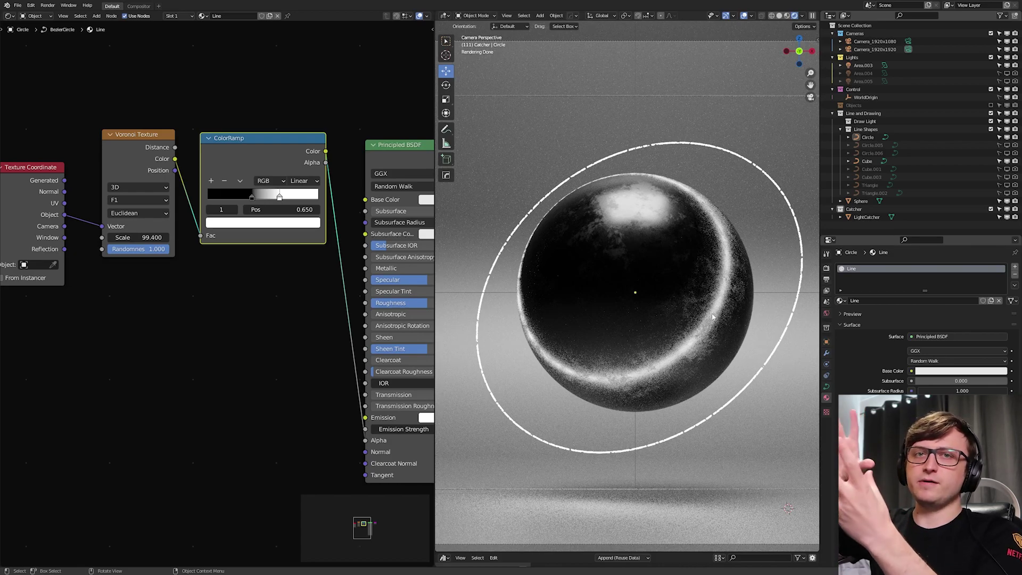
# Render the image with a maximum of 200 samples and inspect the broken glowing line up close
pyautogui.click(958, 384)
pyautogui.write('200')
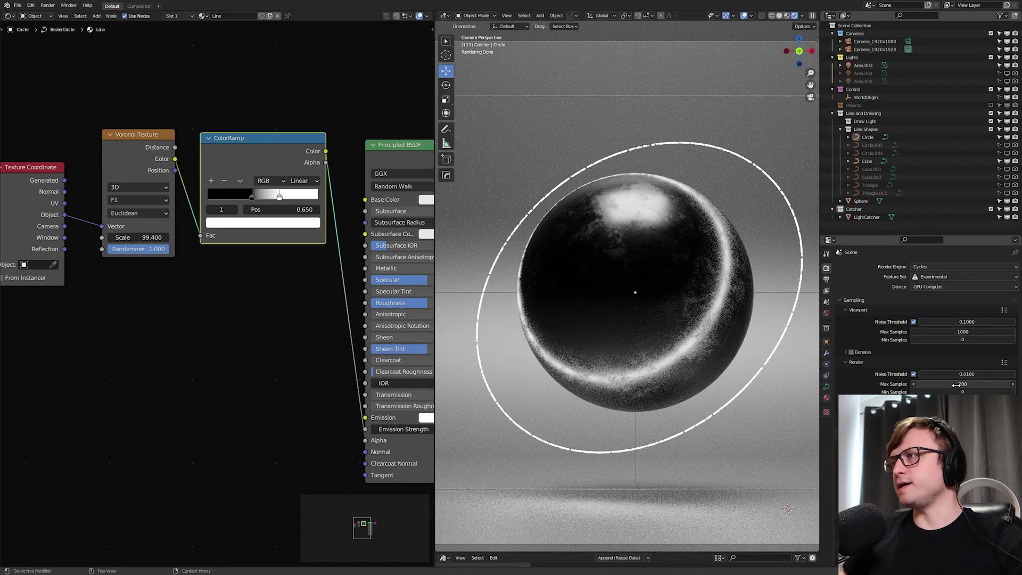
pyautogui.click(47, 6)
pyautogui.click(61, 17)
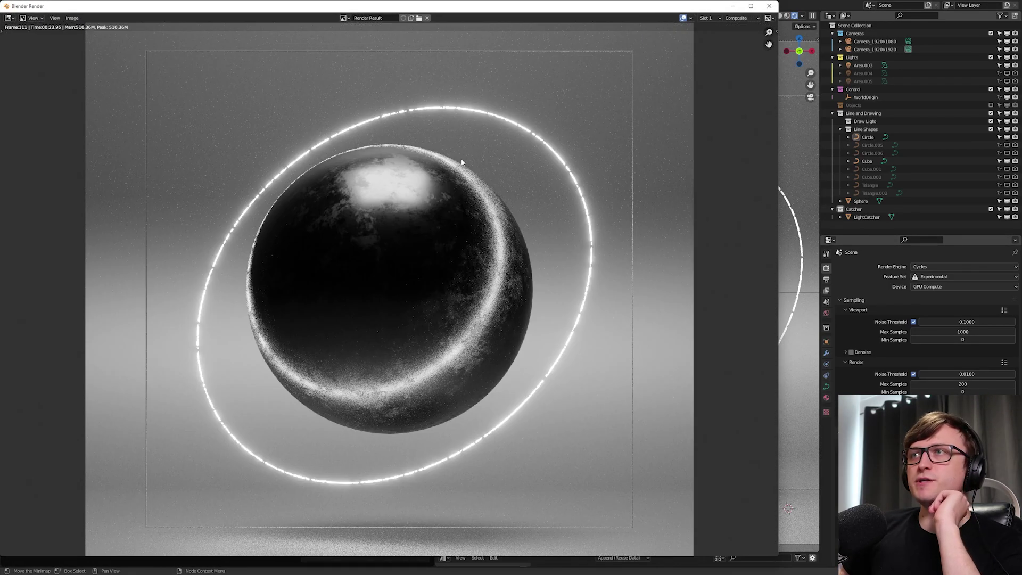
pyautogui.moveTo(462, 162); pyautogui.dragTo(401, 242, button='middle')
pyautogui.scroll(5, 390, 253)
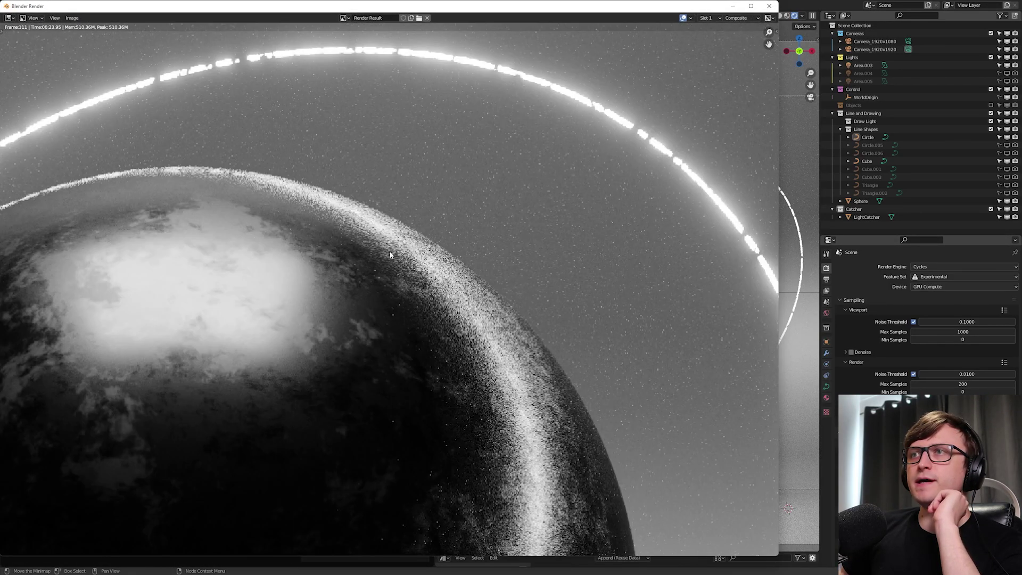
pyautogui.moveTo(393, 165); pyautogui.dragTo(456, 324, button='middle')
pyautogui.scroll(-1, 416, 300)
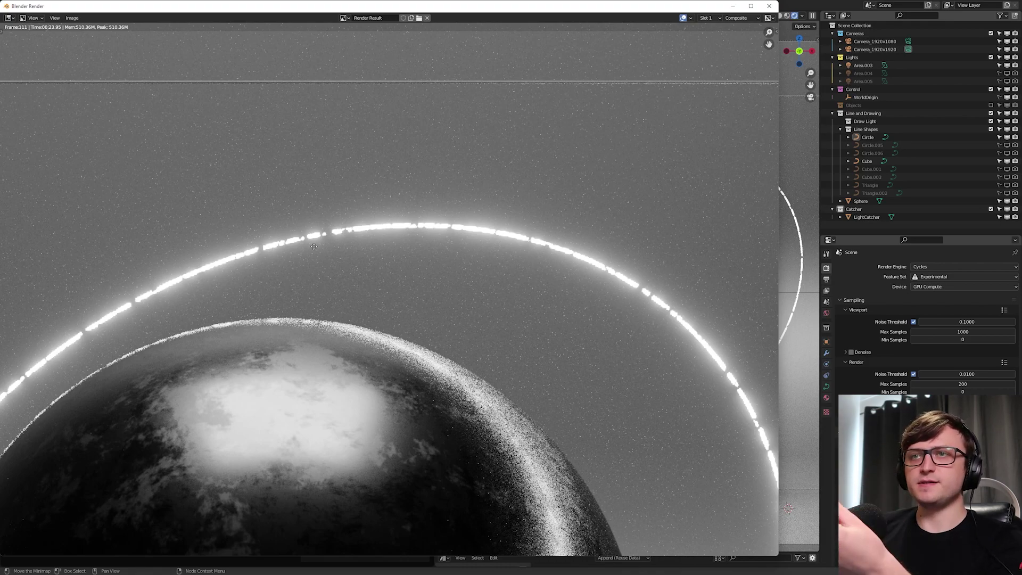
pyautogui.scroll(-4, 617, 263)
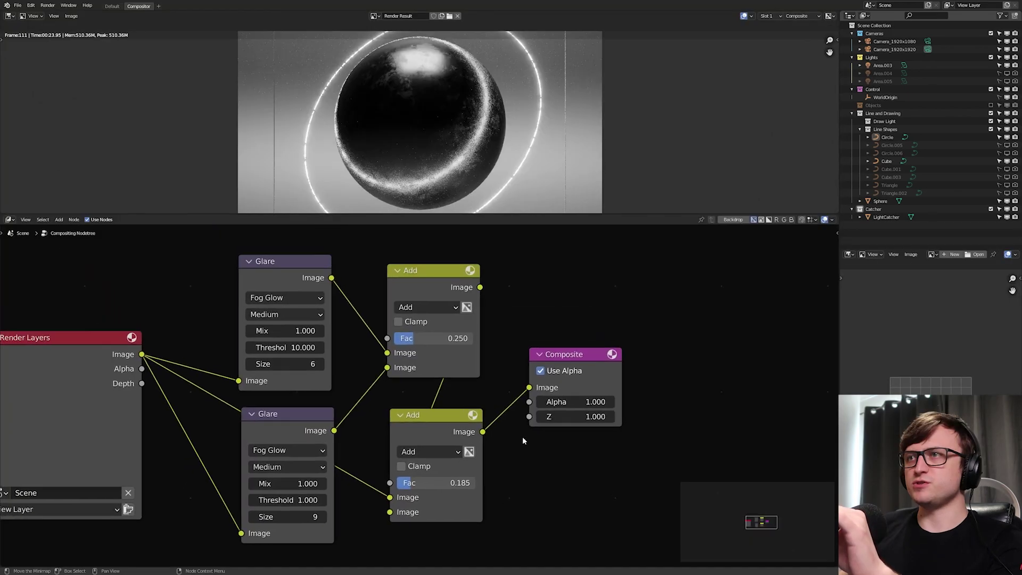
# Return to the Default workspace and delete the Voronoi Texture node from the Line material
pyautogui.scroll(-3, 522, 437)
pyautogui.moveTo(515, 402); pyautogui.dragTo(551, 382, button='middle')
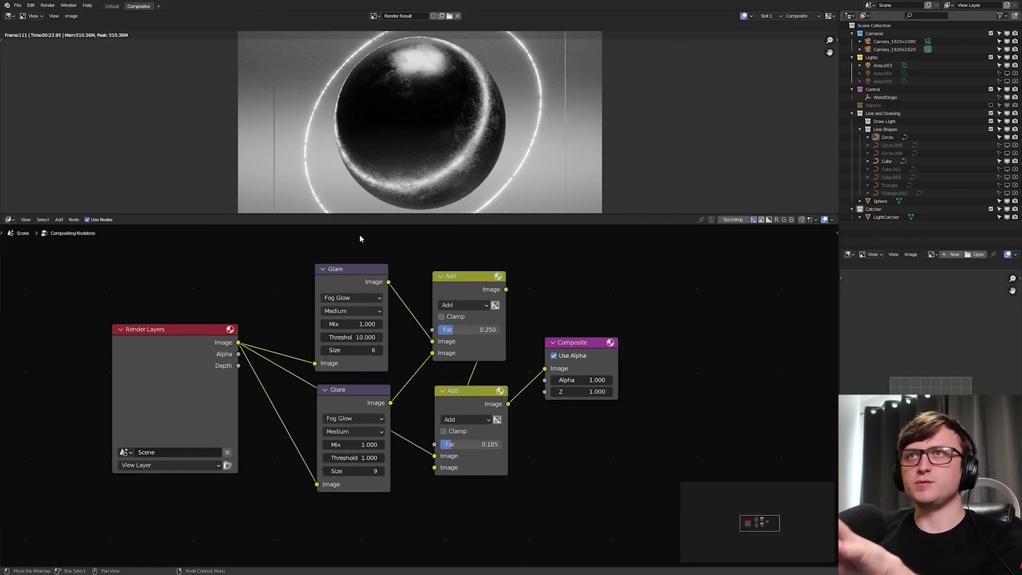
pyautogui.click(112, 6)
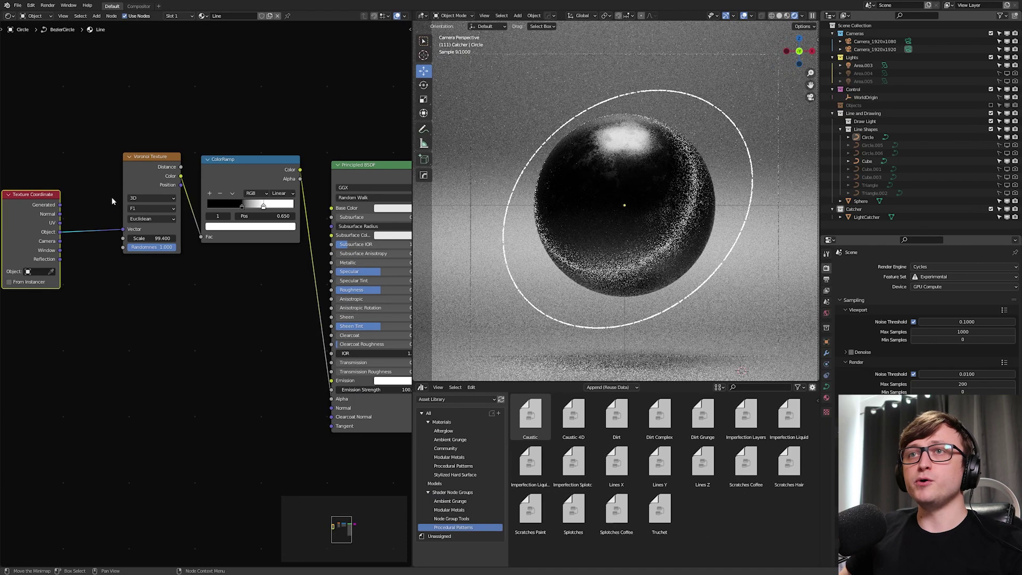
pyautogui.press('x')
pyautogui.moveTo(222, 369); pyautogui.dragTo(239, 354, button='middle')
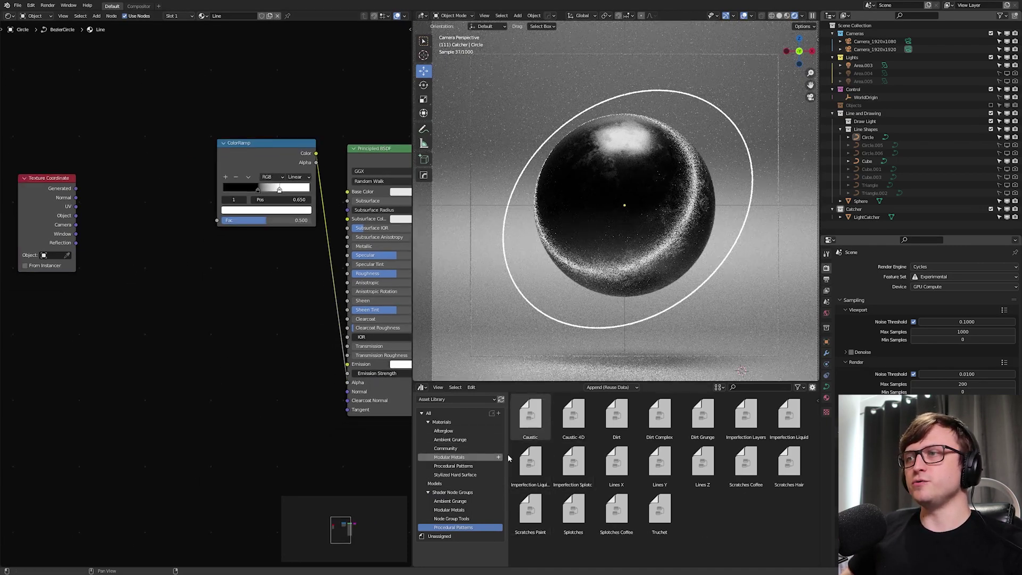
# Add the Caustic node group from the asset library and link Texture Coordinate's Object output to its Vector input
pyautogui.moveTo(530, 414); pyautogui.dragTo(153, 151)
pyautogui.moveTo(172, 229); pyautogui.dragTo(252, 320, button='middle')
pyautogui.scroll(3, 252, 320)
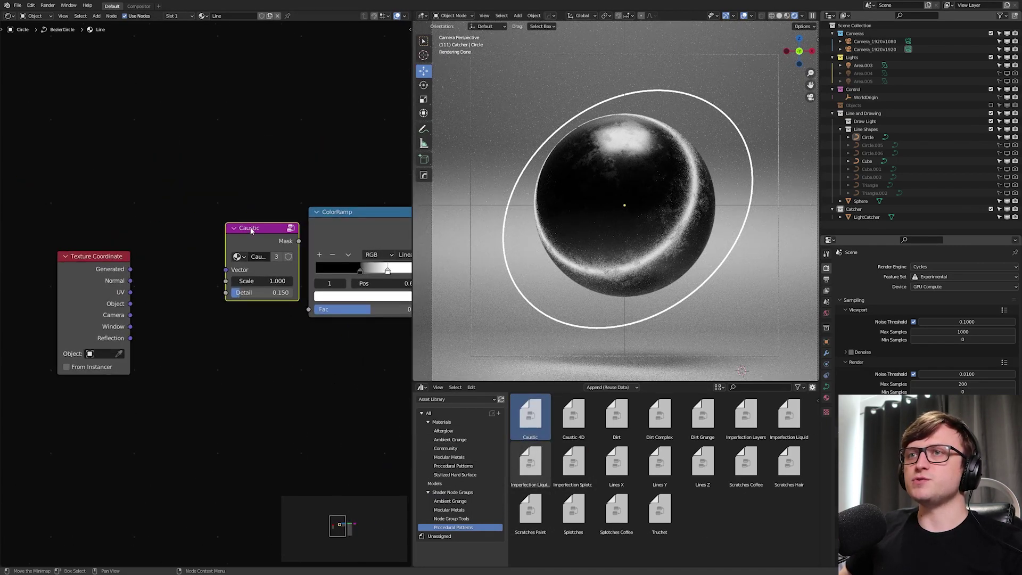
pyautogui.moveTo(251, 230); pyautogui.dragTo(220, 231)
pyautogui.moveTo(130, 304); pyautogui.dragTo(177, 281)
# Set the Caustic node's scale to 2.3 and detail to 0.517, and link its Mask output to the ColorRamp's Fac input
pyautogui.moveTo(235, 237); pyautogui.dragTo(211, 238)
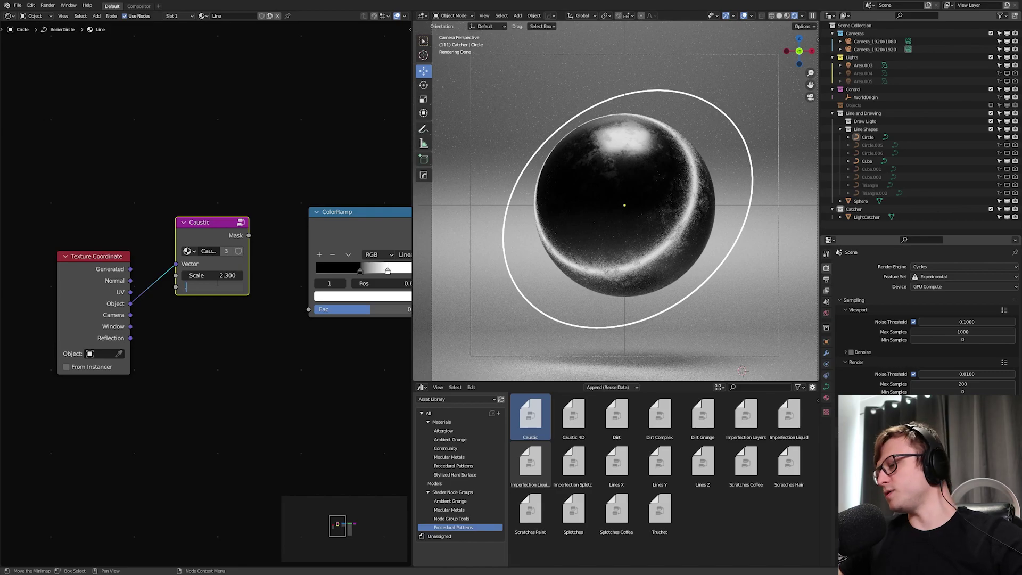
pyautogui.scroll(2, 629, 209)
pyautogui.moveTo(319, 240); pyautogui.dragTo(299, 242, button='middle')
pyautogui.moveTo(228, 238); pyautogui.dragTo(290, 312)
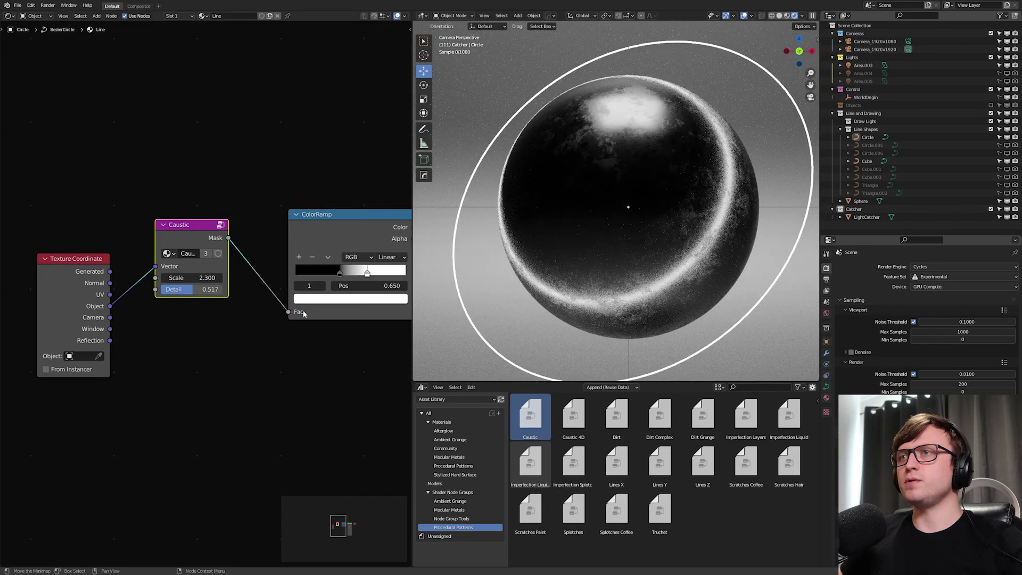
# Move the ColorRamp's black stop to 0.291 and check the broken line up close in a widened 3D viewport
pyautogui.moveTo(339, 274)
pyautogui.mouseDown()
pyautogui.moveTo(322, 276)
pyautogui.moveTo(336, 274)
pyautogui.mouseUp()
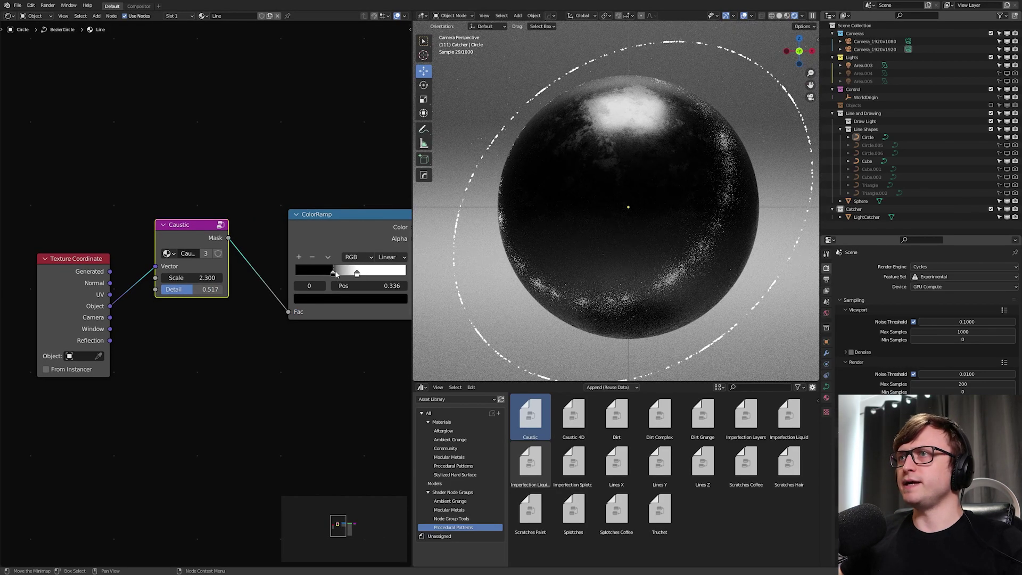
pyautogui.keyDown('shift'); pyautogui.moveTo(665, 278); pyautogui.dragTo(638, 274, button='middle'); pyautogui.keyUp('shift')
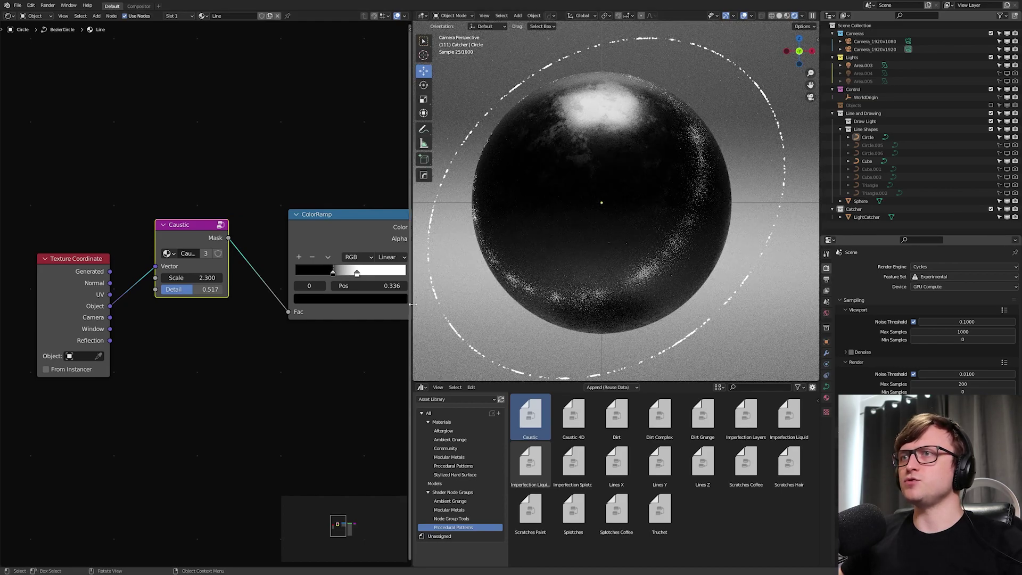
pyautogui.moveTo(359, 218); pyautogui.dragTo(341, 214)
pyautogui.moveTo(412, 215); pyautogui.dragTo(370, 216)
pyautogui.keyDown('shift'); pyautogui.moveTo(550, 280); pyautogui.dragTo(568, 356, button='middle'); pyautogui.keyUp('shift')
pyautogui.scroll(3, 568, 357)
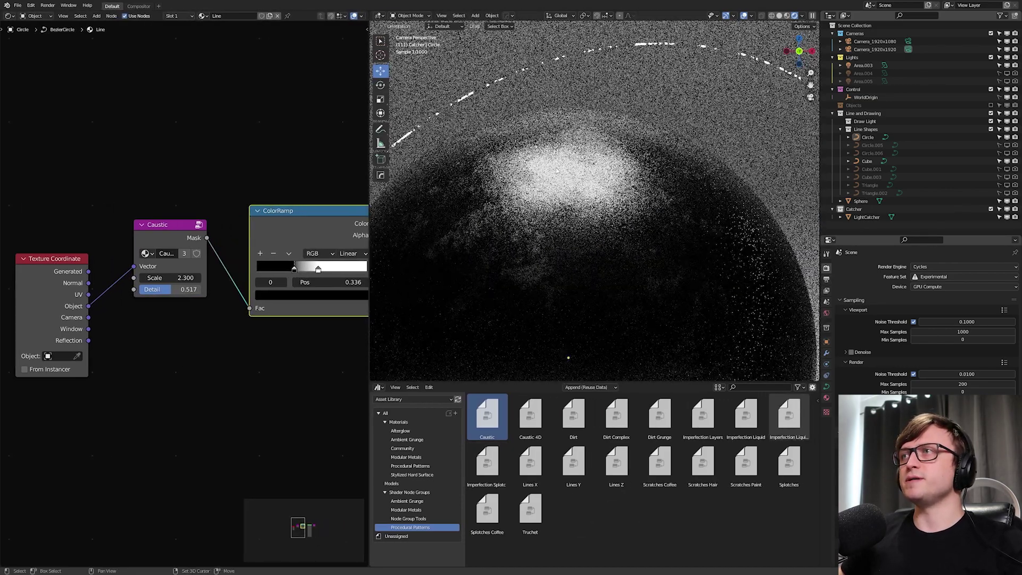
pyautogui.keyDown('shift'); pyautogui.moveTo(554, 166); pyautogui.dragTo(554, 262, button='middle'); pyautogui.keyUp('shift')
pyautogui.moveTo(295, 265)
pyautogui.mouseDown()
pyautogui.moveTo(282, 269)
pyautogui.moveTo(302, 270)
pyautogui.moveTo(278, 270)
pyautogui.moveTo(289, 270)
pyautogui.mouseUp()
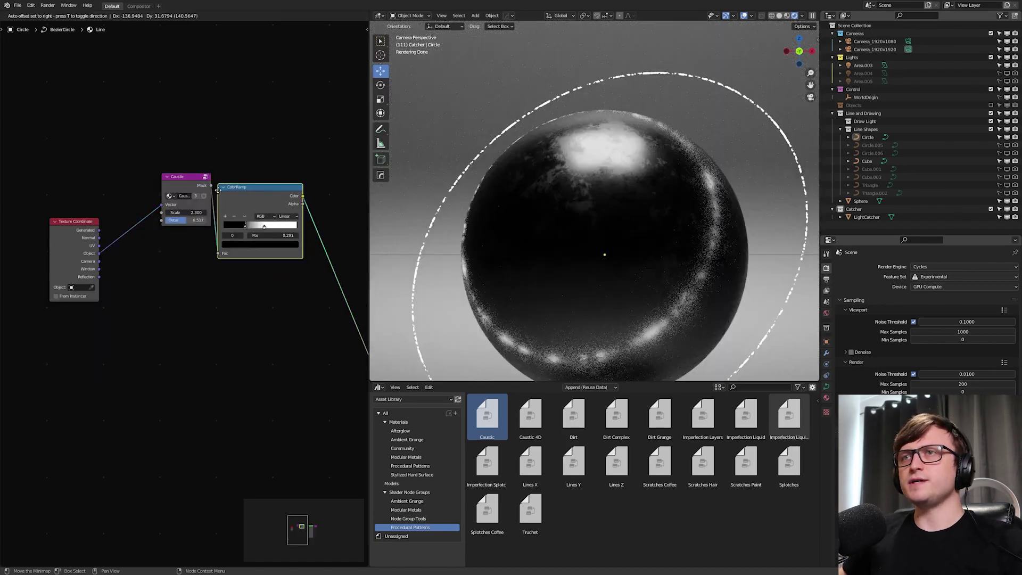
# Enclose the Caustic and ColorRamp nodes in a teal frame labelled "Mask for Light Pattern"
pyautogui.moveTo(268, 164); pyautogui.dragTo(186, 174, button='middle')
pyautogui.hotkey('shift', 'a')
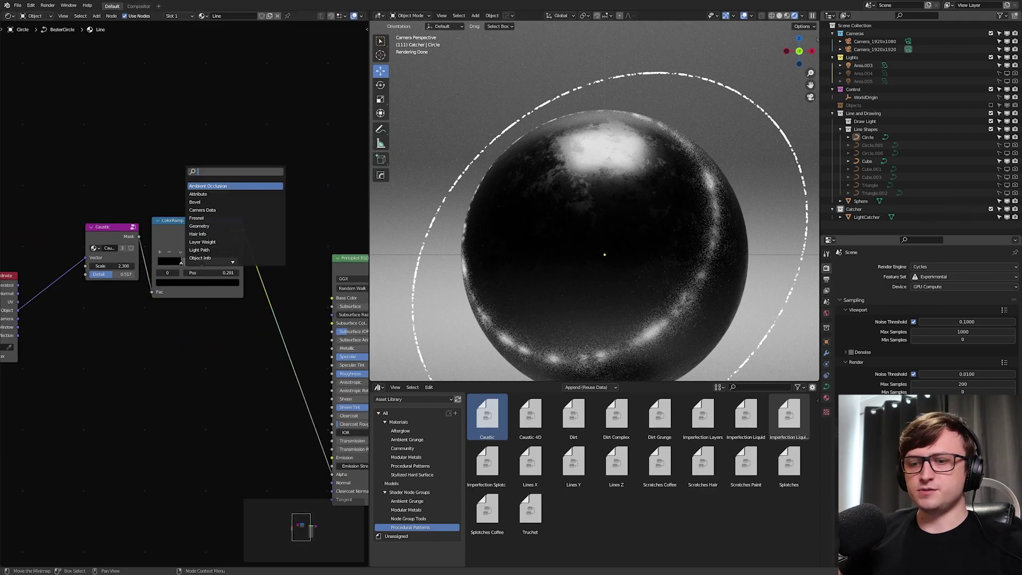
pyautogui.press('Return')
pyautogui.click(199, 185)
pyautogui.press('n')
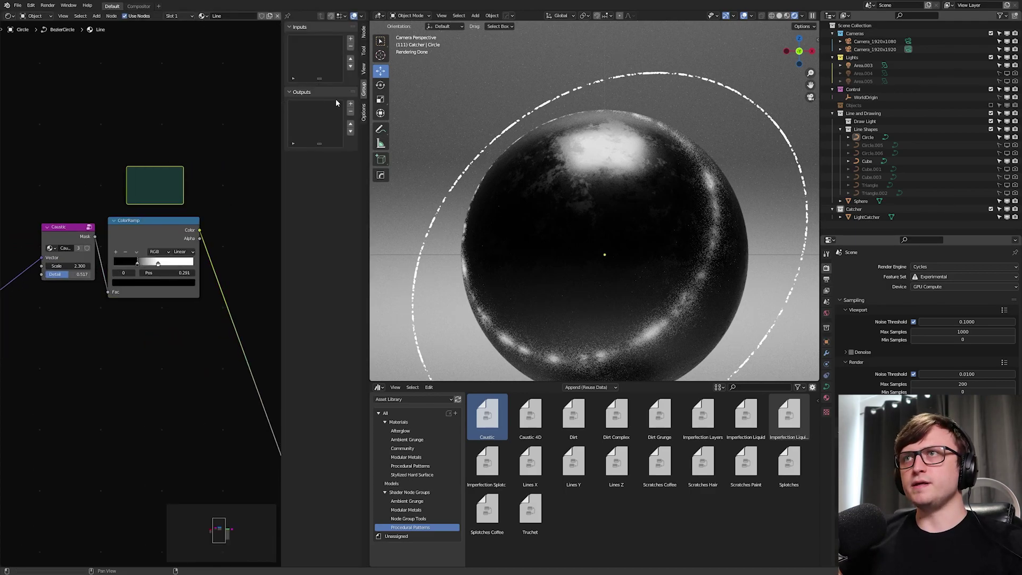
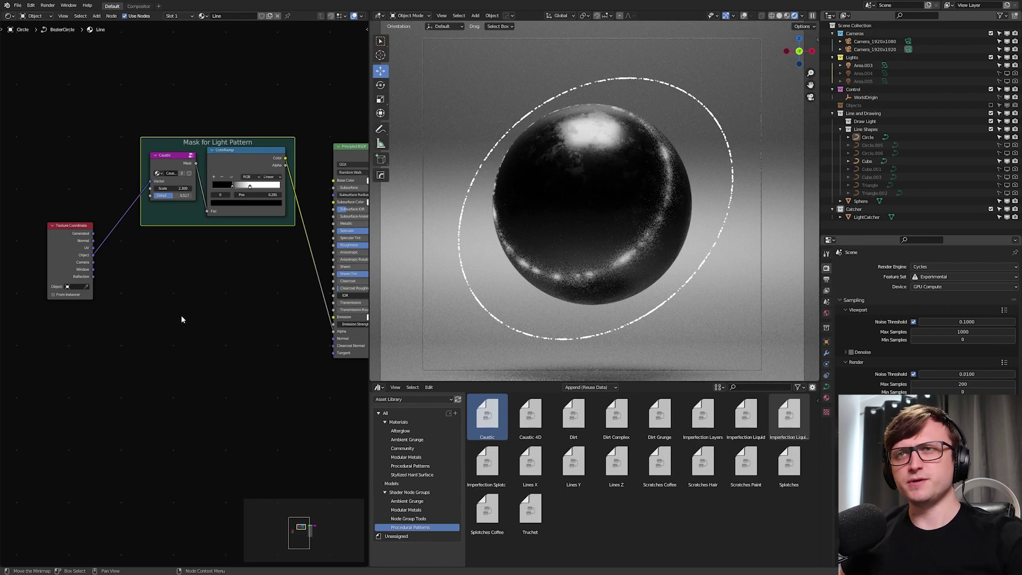
# Add a Vector Rotate node below the frame, fed by the Texture Coordinate's Generated output
pyautogui.scroll(2, 178, 282)
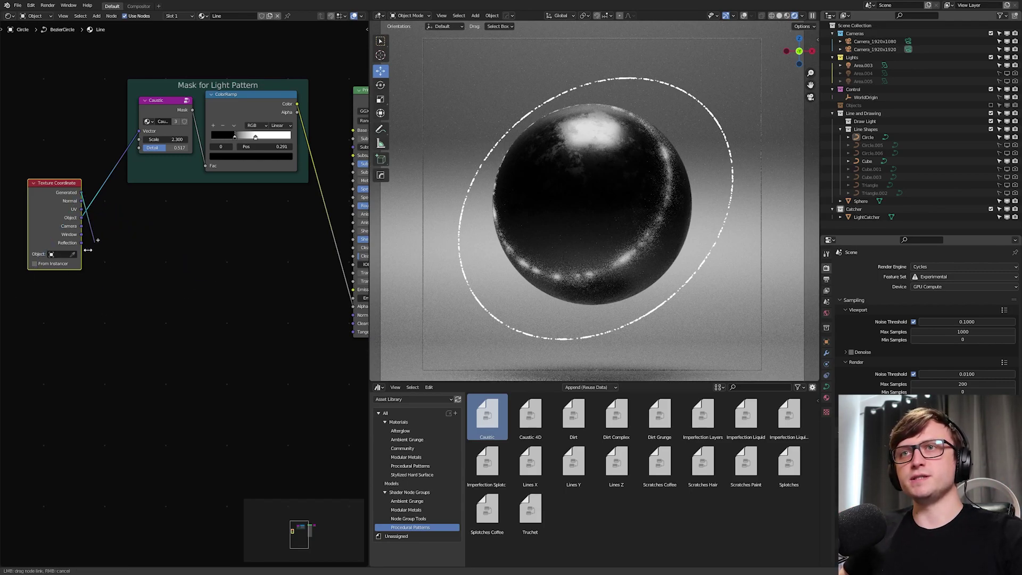
pyautogui.moveTo(151, 273); pyautogui.dragTo(152, 273)
pyautogui.write('vector rot')
pyautogui.press('Return')
pyautogui.click(164, 255)
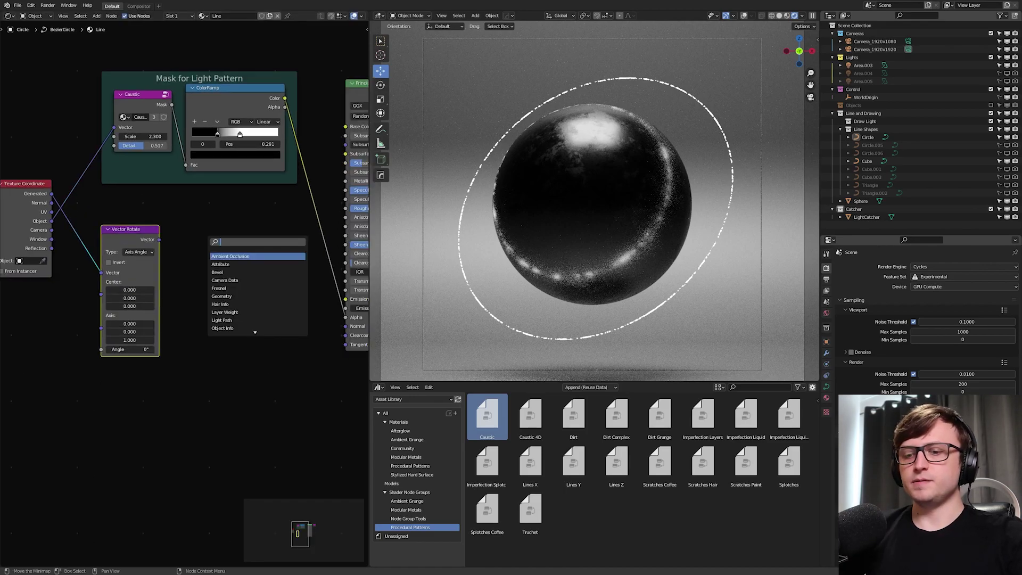
# Add a second ColorRamp after the Vector Rotate node and link its Color output to the Principled BSDF's Alpha input
pyautogui.write('ramp')
pyautogui.press('Return')
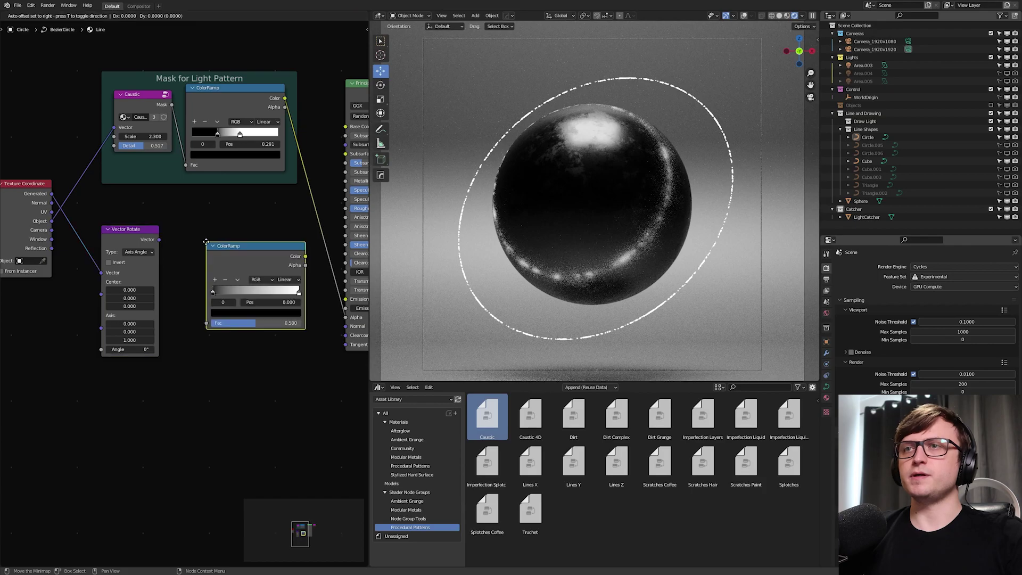
pyautogui.click(178, 235)
pyautogui.moveTo(160, 240); pyautogui.dragTo(177, 312)
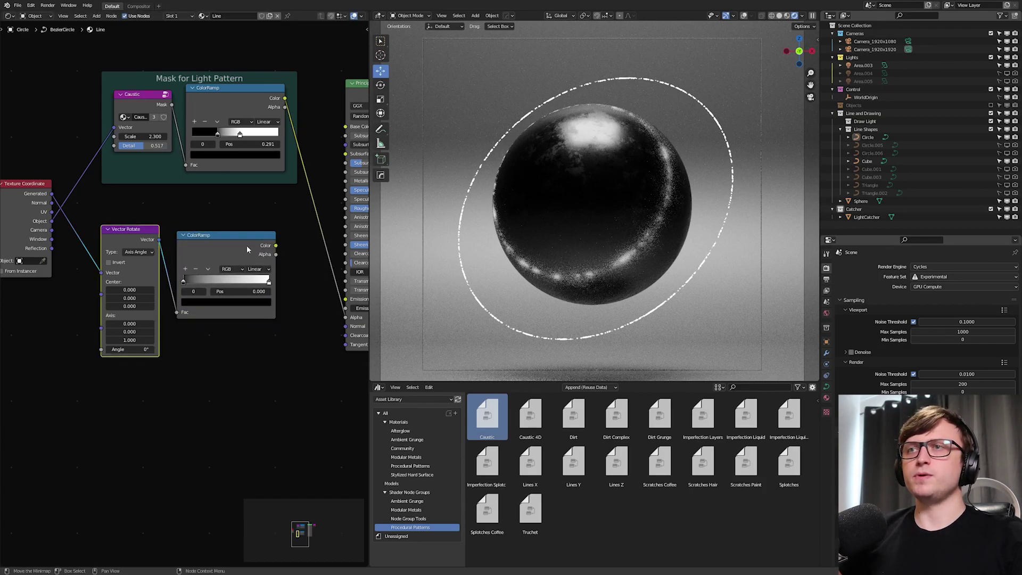
pyautogui.moveTo(247, 245); pyautogui.dragTo(248, 253, button='middle')
pyautogui.moveTo(312, 308); pyautogui.dragTo(347, 326)
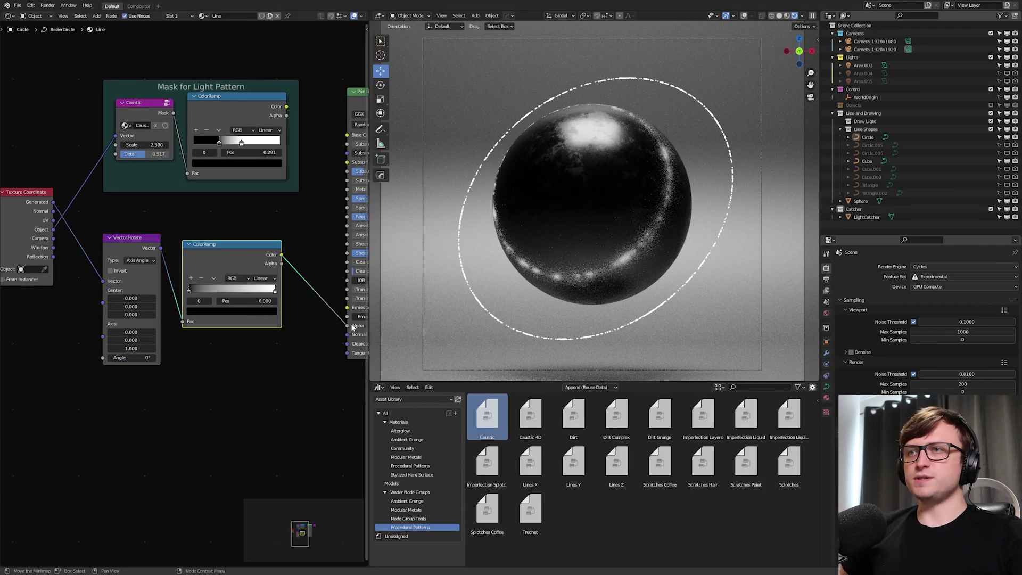
# Test the Vector Rotate node with an axis of 1 on X and then on Y, at angles up to 121°
pyautogui.scroll(1, 241, 316)
pyautogui.moveTo(139, 334); pyautogui.dragTo(174, 333)
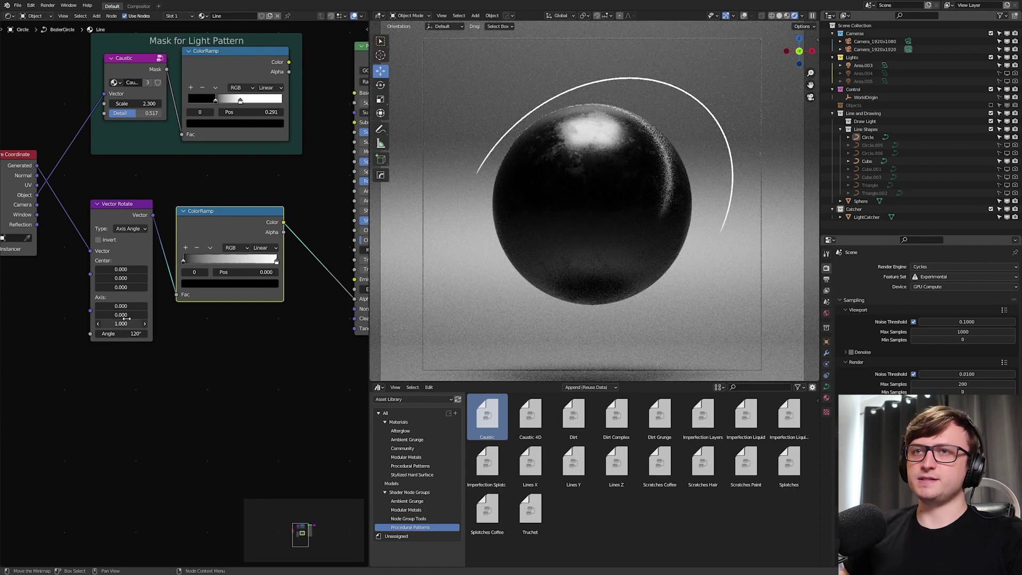
pyautogui.click(128, 306)
pyautogui.write('1')
pyautogui.press('Return')
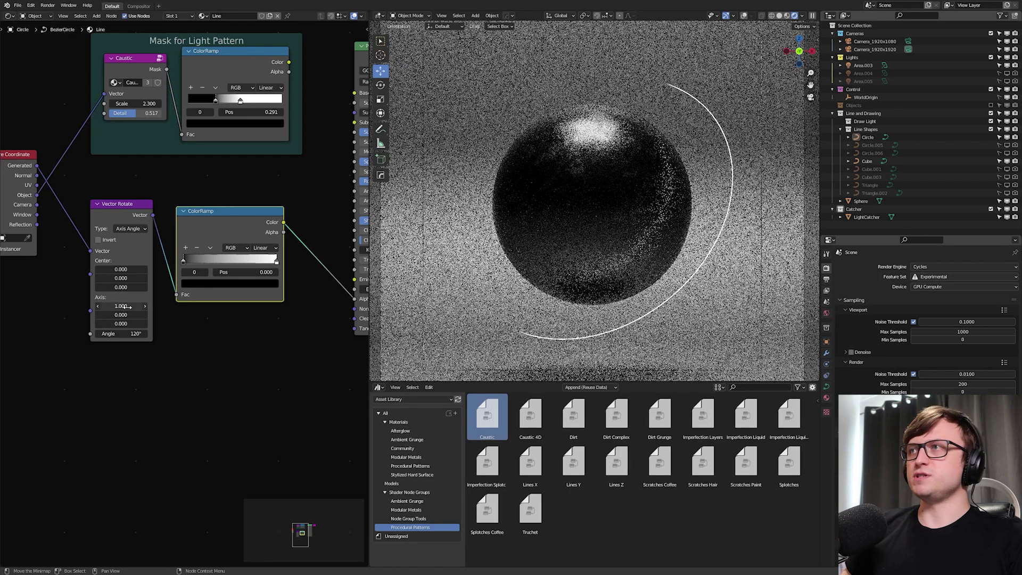
pyautogui.moveTo(121, 333)
pyautogui.mouseDown()
pyautogui.moveTo(75, 334)
pyautogui.moveTo(105, 333)
pyautogui.mouseUp()
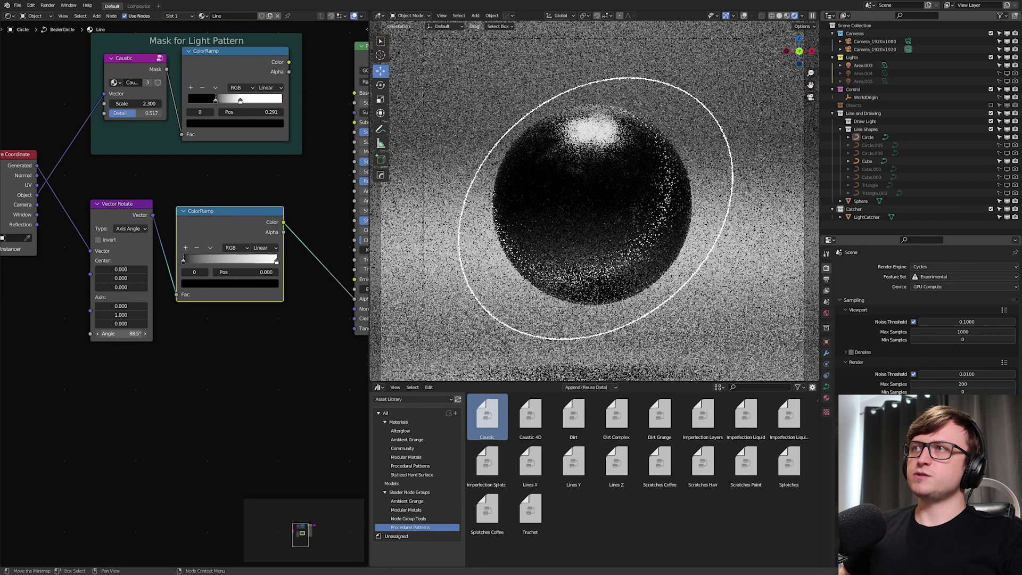
pyautogui.moveTo(113, 333); pyautogui.dragTo(118, 333)
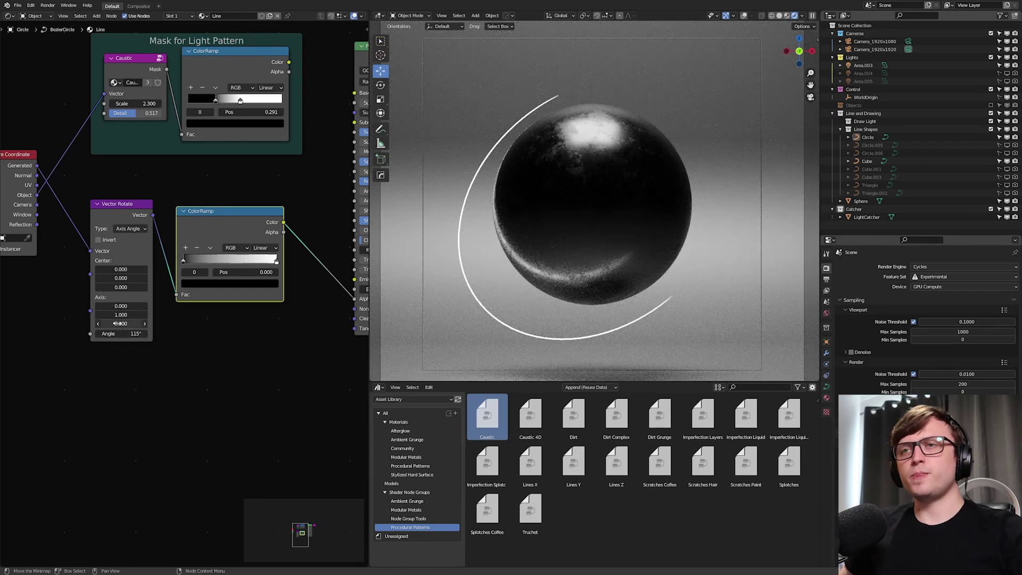
pyautogui.moveTo(117, 334); pyautogui.dragTo(114, 315)
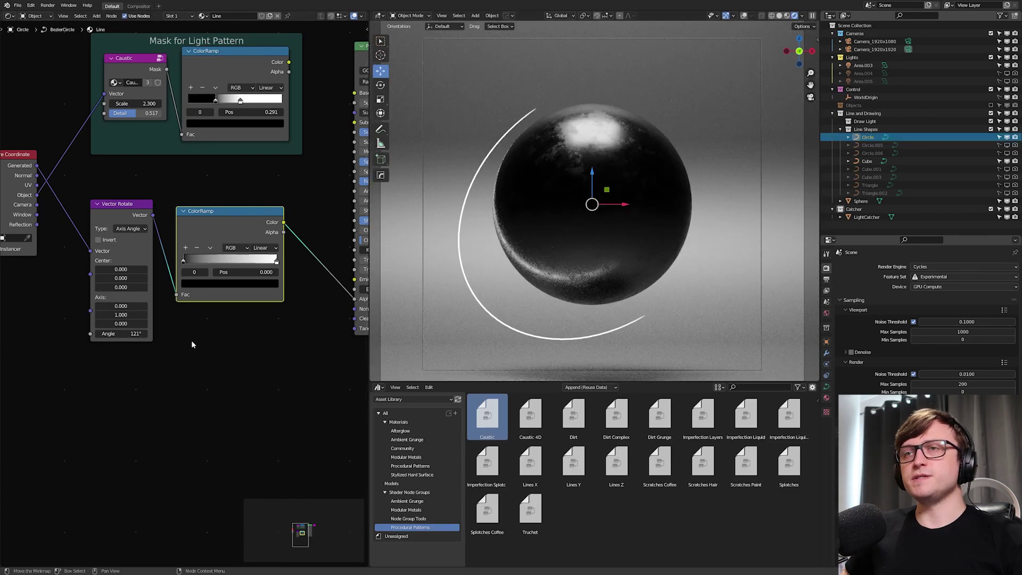
# Try freely rotating the circle and return the alpha ColorRamp's black stop from 0.2 to the start of the ramp
pyautogui.press('r')
pyautogui.press('r')
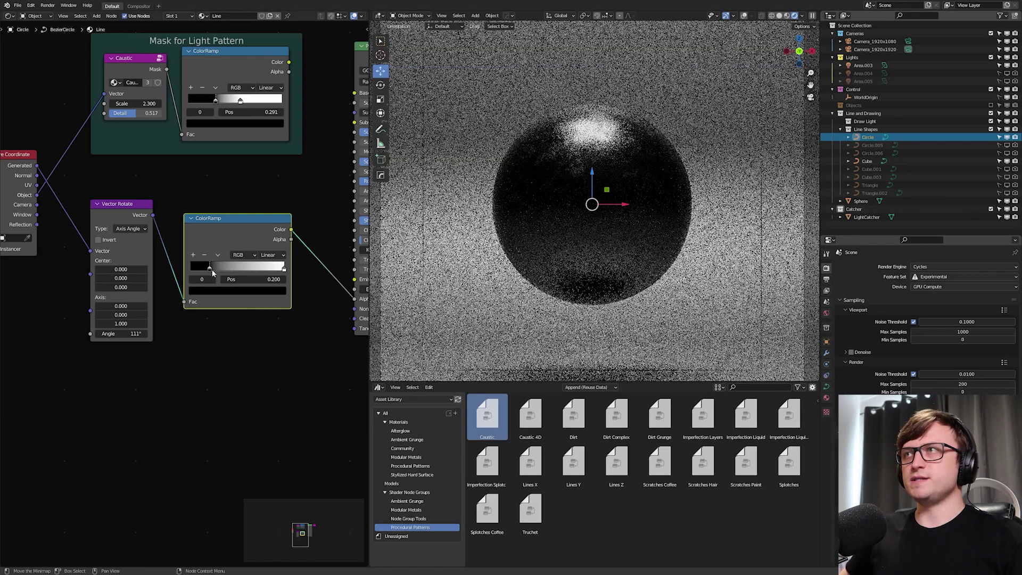
pyautogui.moveTo(210, 268); pyautogui.dragTo(192, 268)
pyautogui.press('r')
pyautogui.press('r')
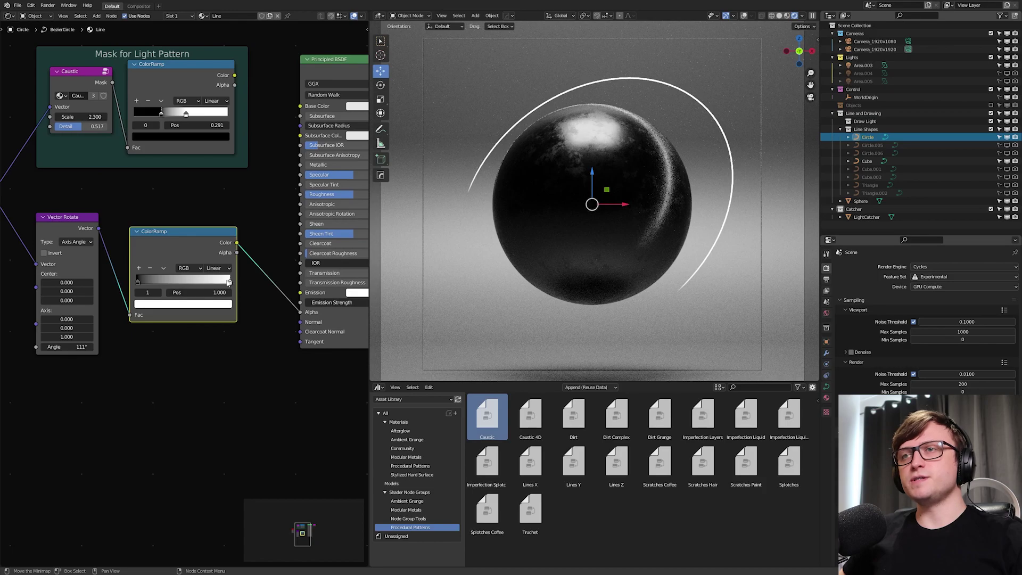
# Darken the alpha ColorRamp's white end stop to near black
pyautogui.click(229, 282)
pyautogui.click(209, 303)
pyautogui.moveTo(212, 175); pyautogui.dragTo(212, 218)
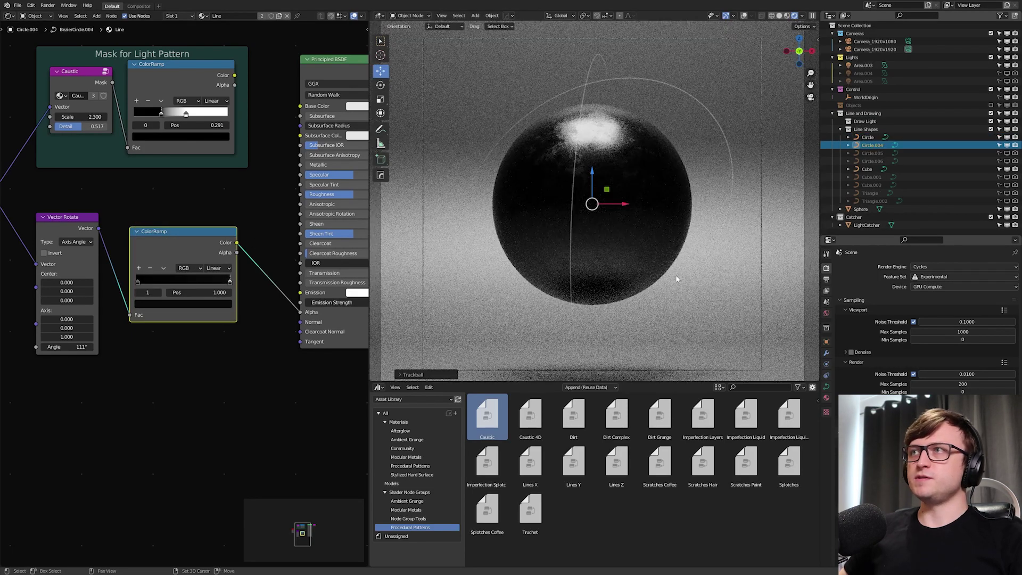
# Make two more in-place copies of the circle, freely rotating each around the sphere, and clear the selection
pyautogui.hotkey('shift', 'd')
pyautogui.rightClick(676, 276)
pyautogui.press('r')
pyautogui.press('r')
pyautogui.click(636, 279)
pyautogui.hotkey('shift', 'd')
pyautogui.rightClick(637, 279)
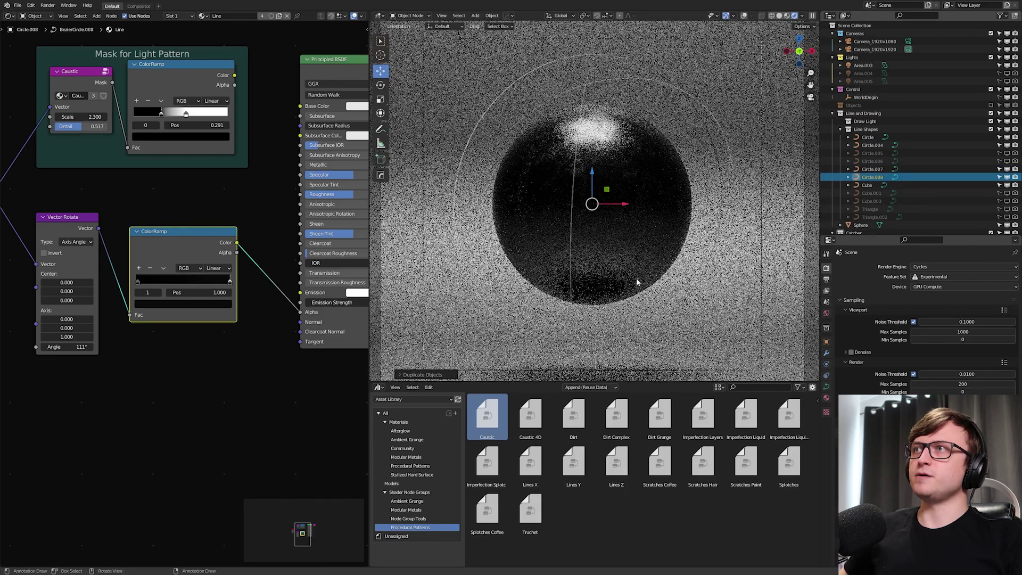
pyautogui.press('r')
pyautogui.press('r')
pyautogui.click(592, 280)
pyautogui.hotkey('alt', 'a')
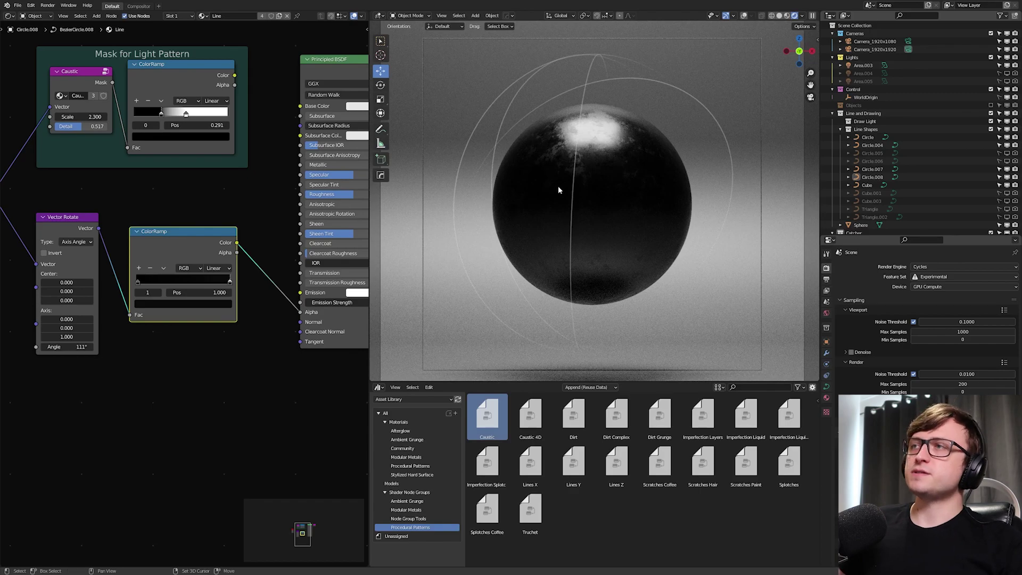
# Inspect the faint overlapping circles up close and brighten the alpha ColorRamp's end stop to grey
pyautogui.scroll(2, 558, 186)
pyautogui.keyDown('shift'); pyautogui.moveTo(549, 163); pyautogui.dragTo(582, 242, button='middle'); pyautogui.keyUp('shift')
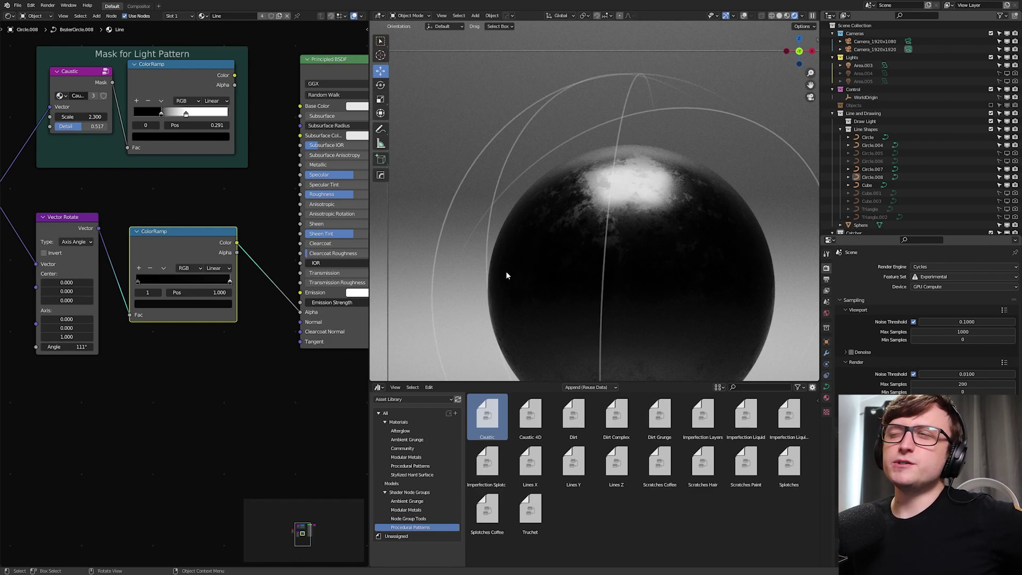
pyautogui.scroll(-4, 506, 272)
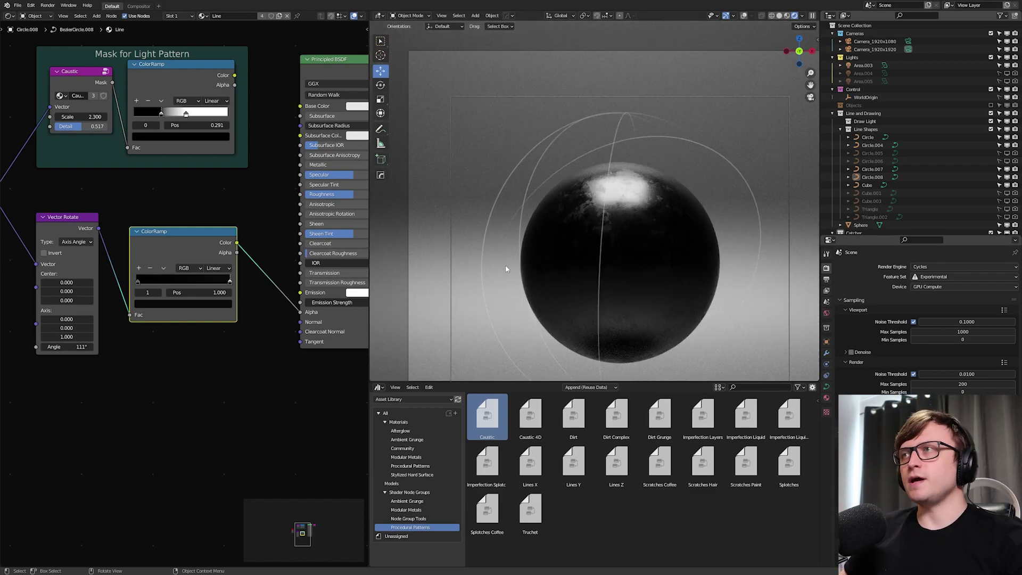
pyautogui.click(212, 304)
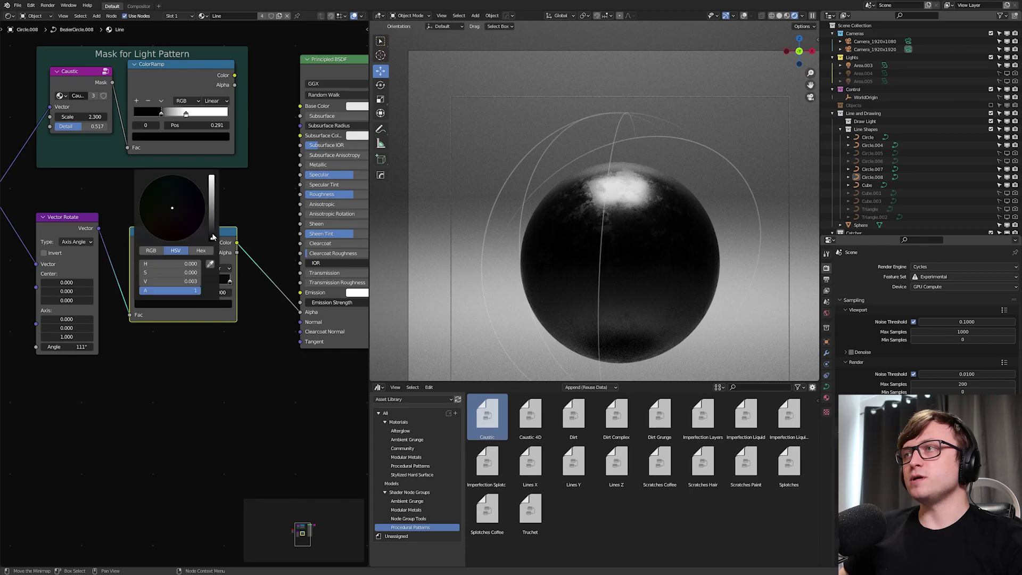
pyautogui.moveTo(212, 236); pyautogui.dragTo(212, 213)
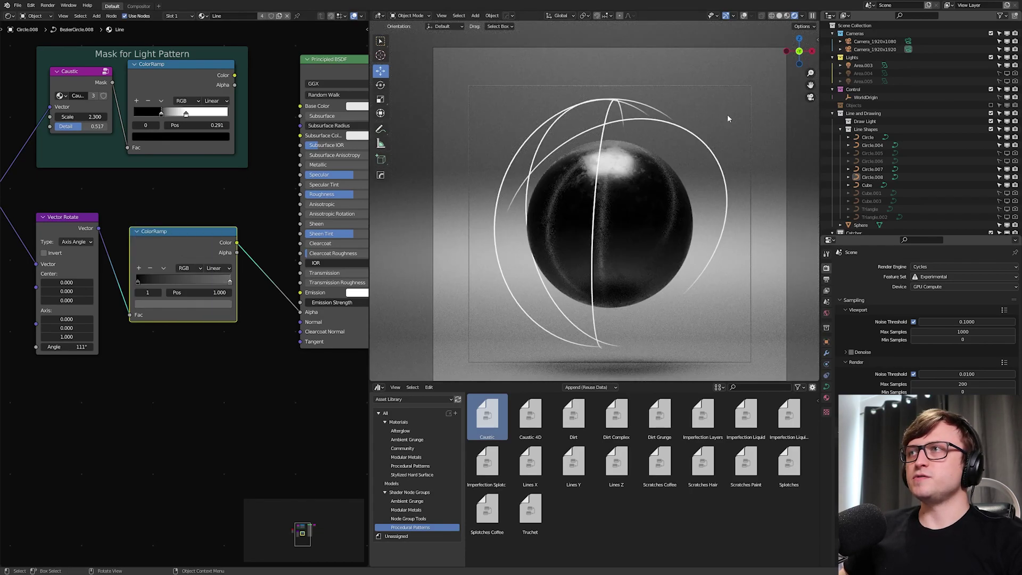
# Tidy the Vector Rotate and its ColorRamp and enclose them in a teal frame labelled "Mask for Alpha"
pyautogui.scroll(-2, 224, 261)
pyautogui.moveTo(128, 243); pyautogui.dragTo(151, 274, button='middle')
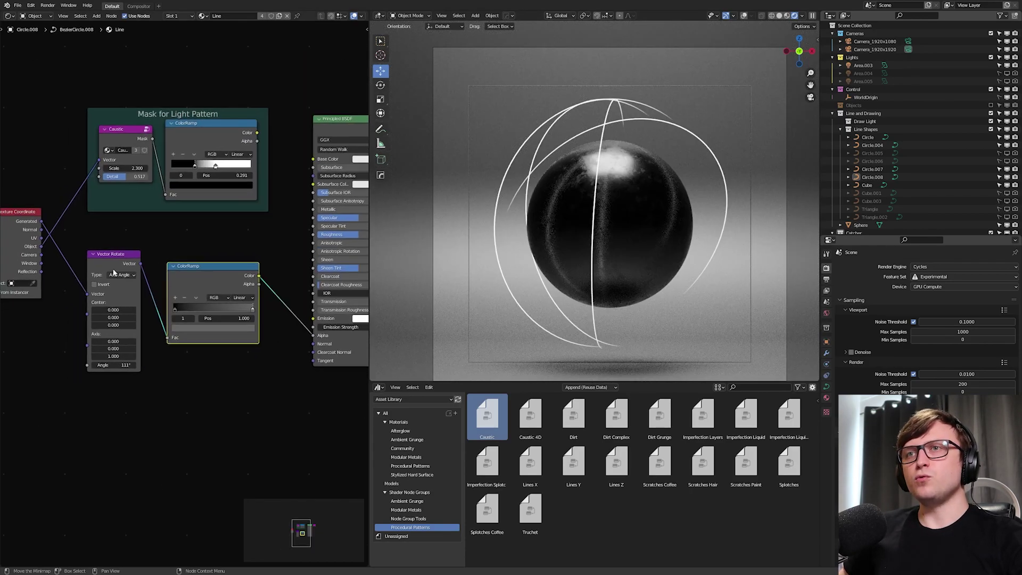
pyautogui.moveTo(122, 257); pyautogui.dragTo(132, 273)
pyautogui.moveTo(229, 269); pyautogui.dragTo(223, 274)
pyautogui.moveTo(236, 266); pyautogui.dragTo(227, 164, button='middle')
pyautogui.moveTo(208, 246); pyautogui.dragTo(225, 255, button='middle')
pyautogui.hotkey('shift', 'a')
pyautogui.write('sfra')
pyautogui.press('Return')
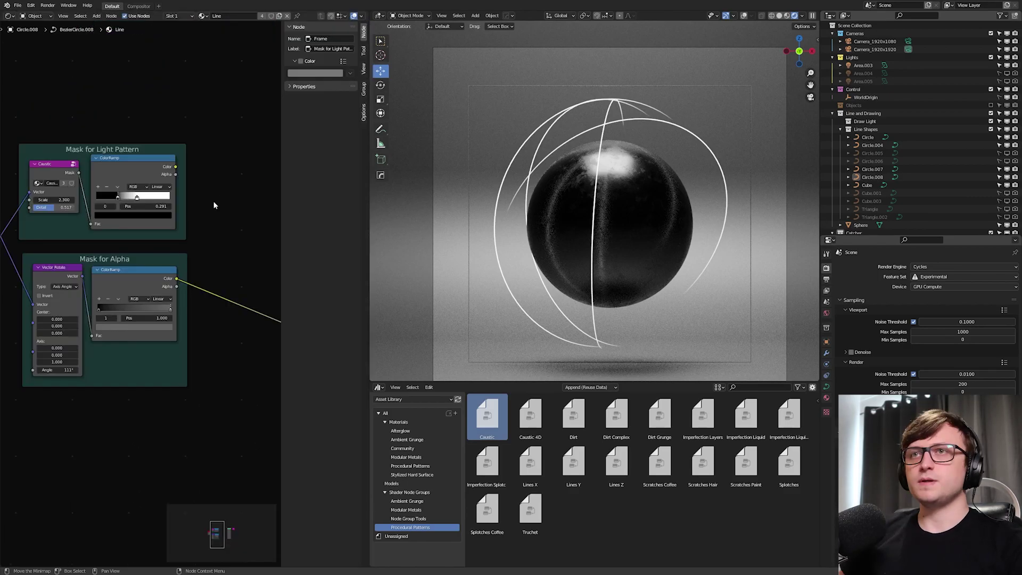
pyautogui.scroll(2, 213, 200)
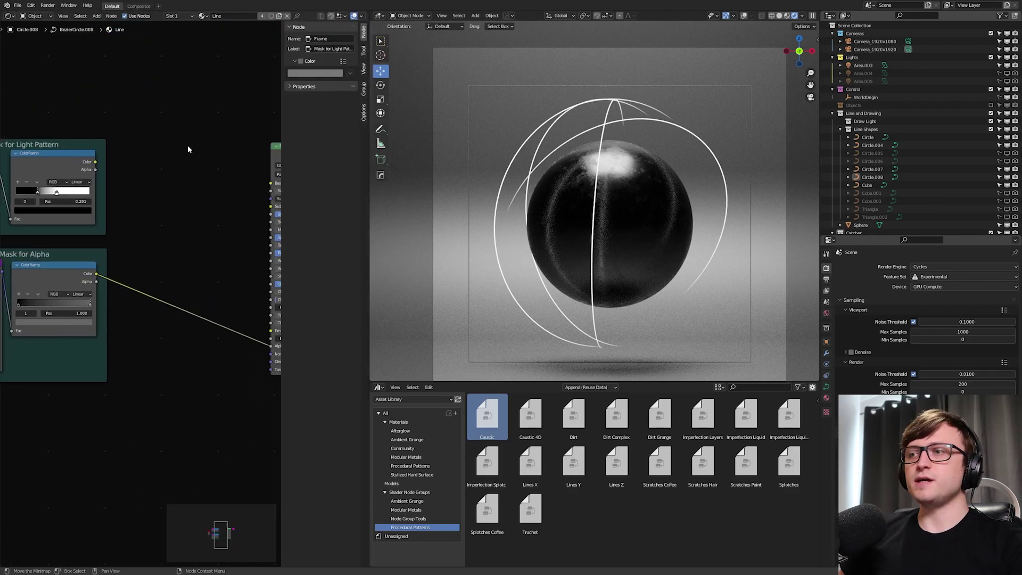
# Add a ColorRamp beside the mask frames and feed it from the Mask for Alpha ramp's colour output
pyautogui.hotkey('shift', 'a')
pyautogui.write('scol')
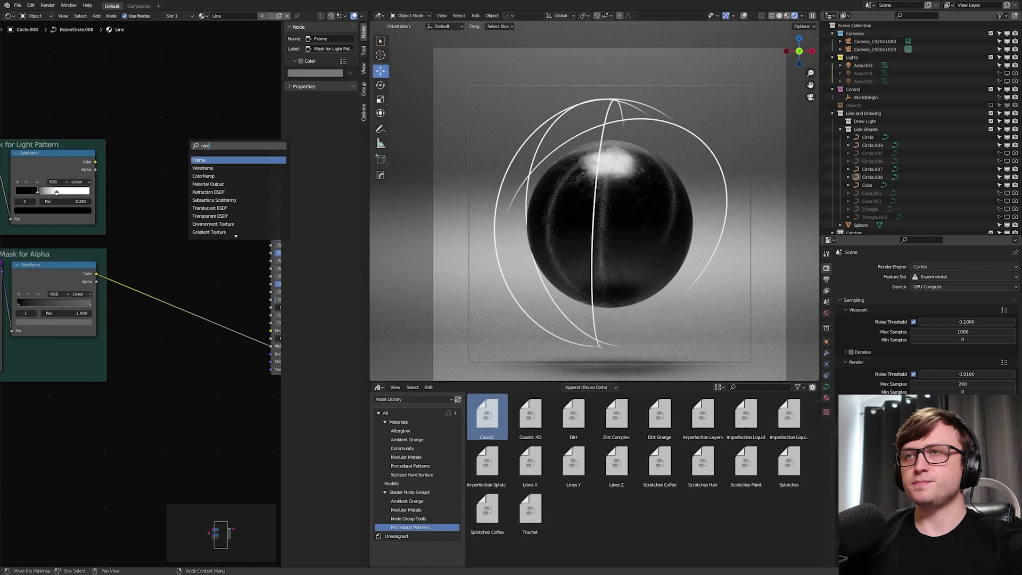
pyautogui.press('Return')
pyautogui.click(147, 162)
pyautogui.scroll(2, 112, 266)
pyautogui.moveTo(105, 288); pyautogui.dragTo(70, 285, button='middle')
pyautogui.moveTo(54, 281); pyautogui.dragTo(118, 230)
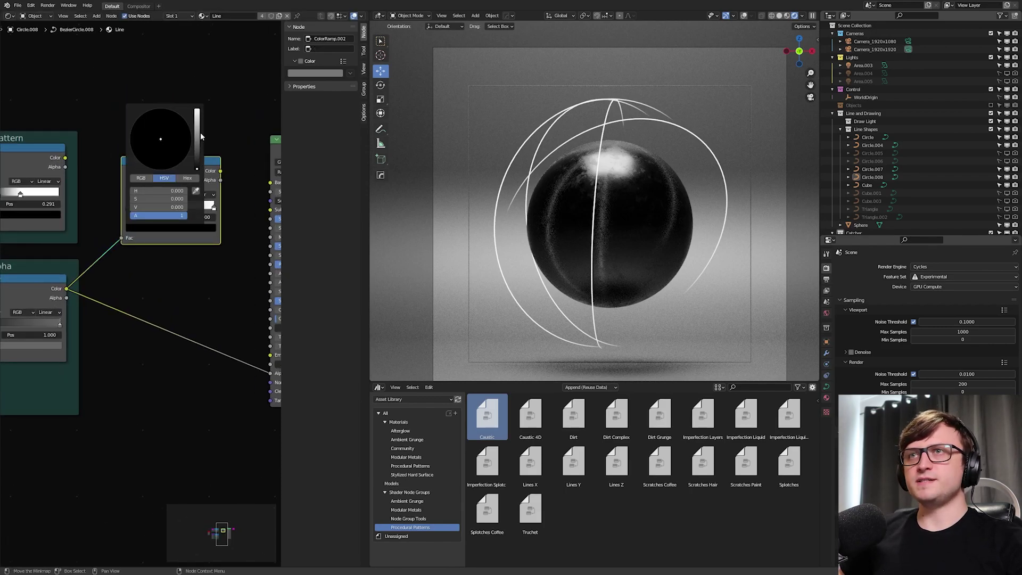
# Colour the new ramp's start stop blue and its end stop pure green, moving the green stop to 0.377
pyautogui.click(197, 109)
pyautogui.click(182, 121)
pyautogui.click(212, 207)
pyautogui.moveTo(211, 207); pyautogui.dragTo(153, 207)
pyautogui.click(148, 226)
pyautogui.click(158, 150)
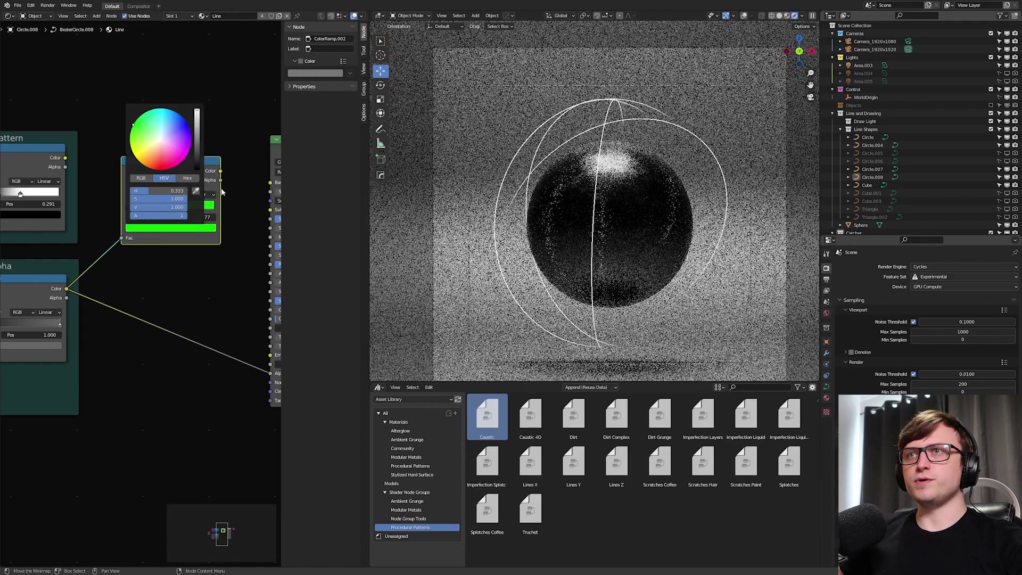
# Connect the blue-green ramp's colour output to the Principled BSDF's Emission input
pyautogui.moveTo(222, 174); pyautogui.dragTo(147, 115, button='middle')
pyautogui.moveTo(145, 112); pyautogui.dragTo(168, 143)
pyautogui.moveTo(198, 297); pyautogui.dragTo(198, 297)
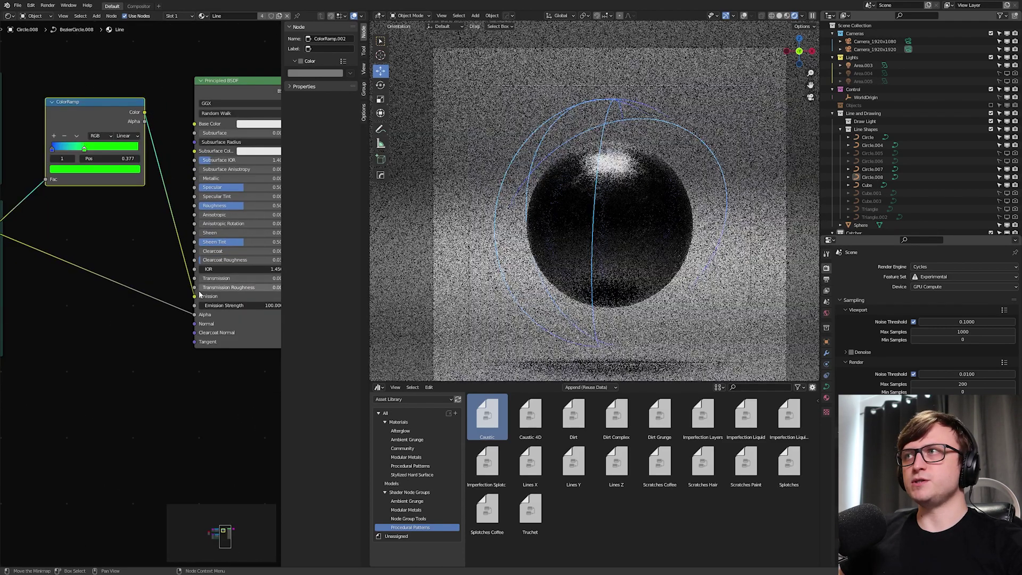
# Move the emission ramp's green stop to position 0.023
pyautogui.scroll(-4, 176, 288)
pyautogui.moveTo(106, 186); pyautogui.dragTo(183, 259, button='middle')
pyautogui.scroll(7, 184, 255)
pyautogui.moveTo(185, 252); pyautogui.dragTo(146, 254)
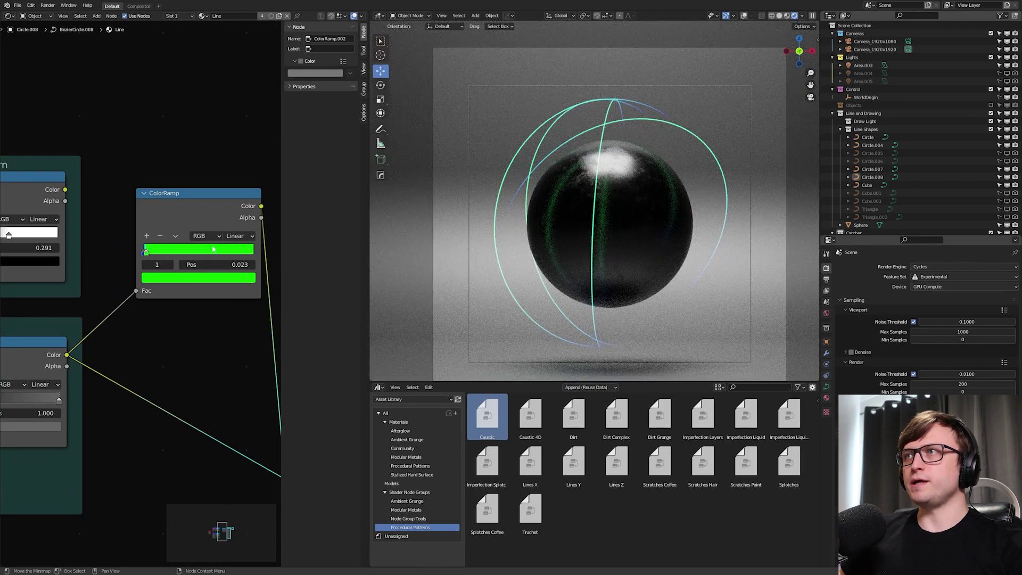
pyautogui.scroll(1, 597, 122)
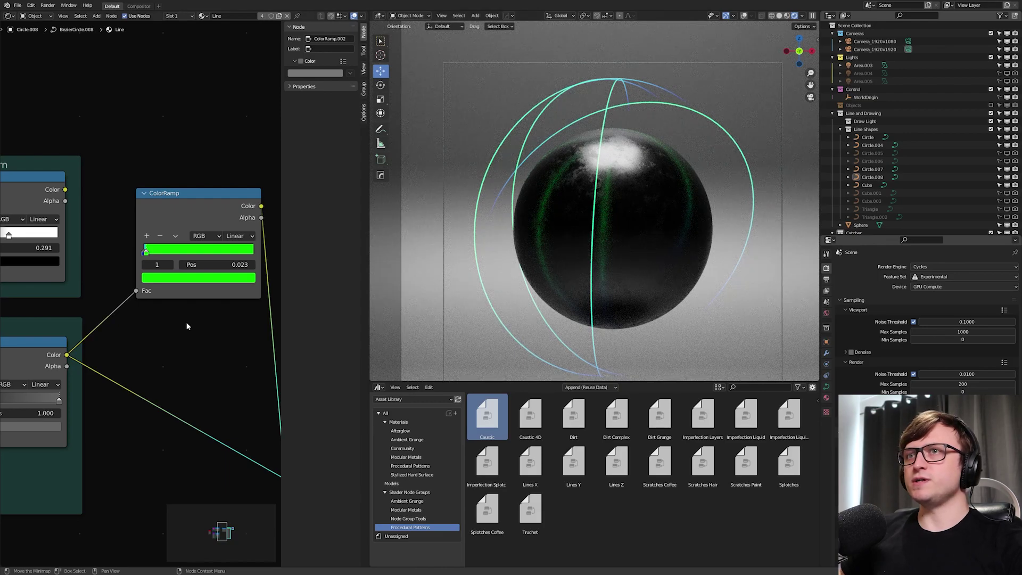
# Brighten the Mask for Alpha ColorRamp's end stop to full white
pyautogui.moveTo(186, 326); pyautogui.dragTo(209, 282, button='middle')
pyautogui.scroll(-6, 181, 282)
pyautogui.moveTo(85, 351); pyautogui.dragTo(141, 325, button='middle')
pyautogui.click(139, 329)
pyautogui.moveTo(148, 264); pyautogui.dragTo(147, 238)
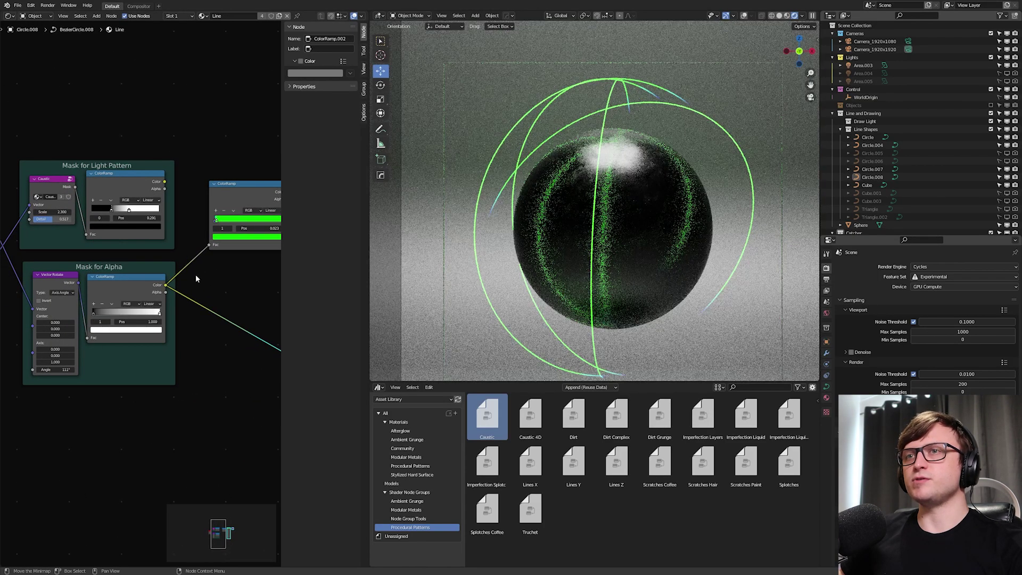
# Add a red stop beyond the green one in the emission ramp and reposition the green stop to 0.077
pyautogui.moveTo(205, 274); pyautogui.dragTo(140, 295, button='middle')
pyautogui.scroll(3, 138, 283)
pyautogui.scroll(1, 130, 298)
pyautogui.moveTo(153, 229)
pyautogui.mouseDown()
pyautogui.moveTo(176, 227)
pyautogui.moveTo(167, 226)
pyautogui.mouseUp()
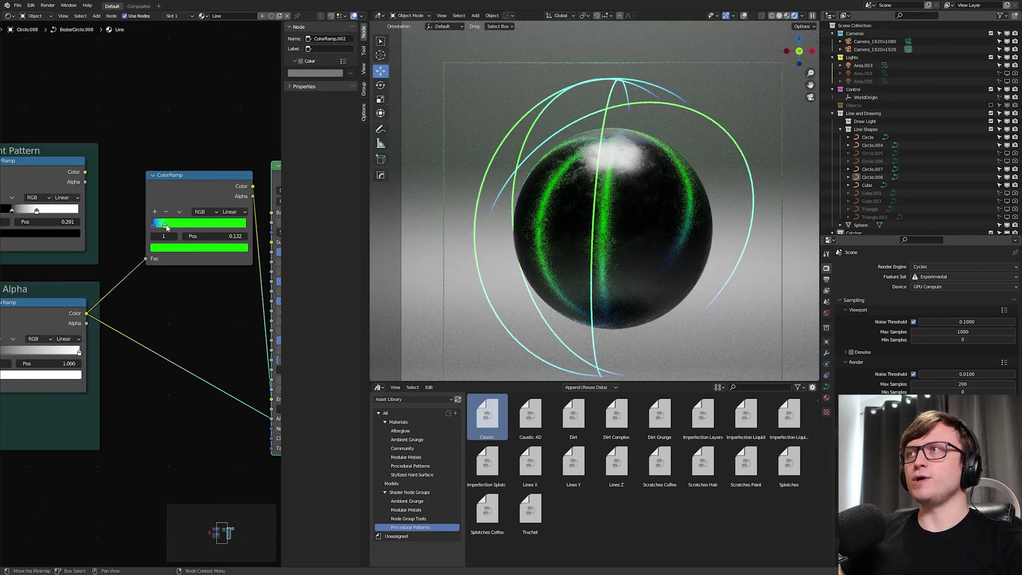
pyautogui.moveTo(196, 305); pyautogui.dragTo(166, 301, button='middle')
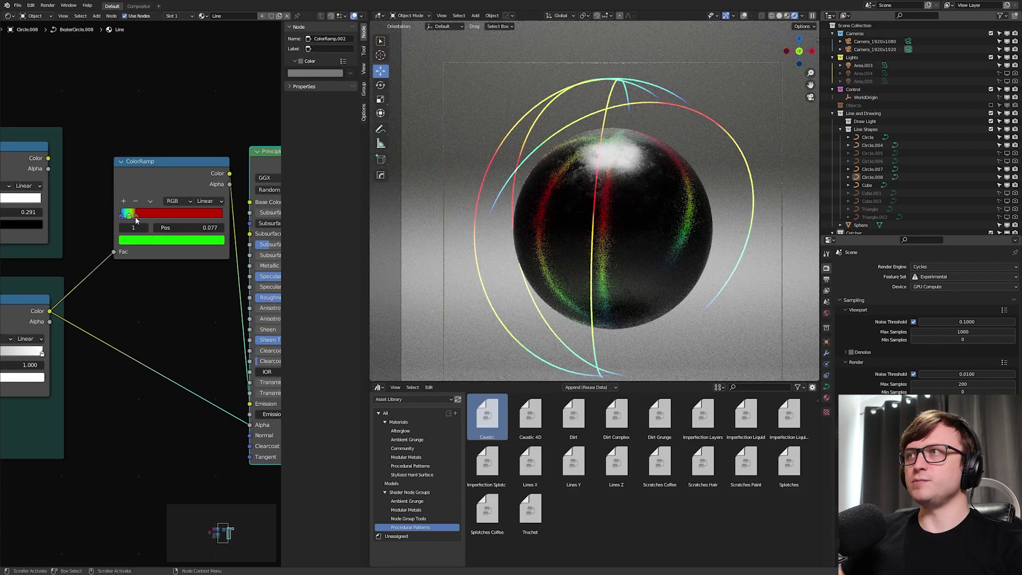
pyautogui.moveTo(141, 289); pyautogui.dragTo(154, 259, button='middle')
pyautogui.keyDown('shift'); pyautogui.moveTo(570, 288); pyautogui.dragTo(578, 265, button='middle'); pyautogui.keyUp('shift')
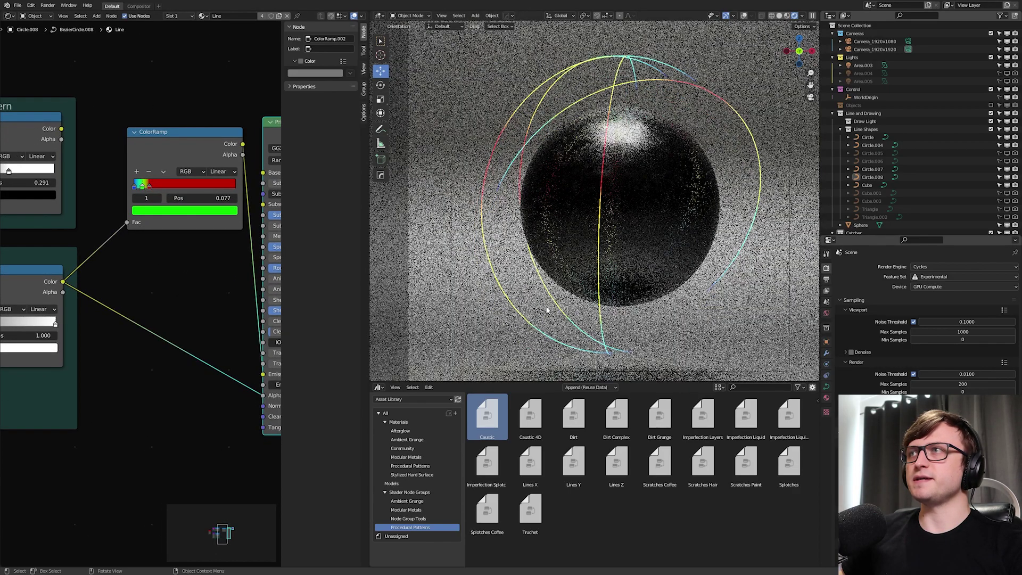
# Recolour the emission ramp's red stop to purple and its green stop to bright cyan
pyautogui.click(150, 185)
pyautogui.click(184, 210)
pyautogui.moveTo(192, 127); pyautogui.dragTo(205, 118)
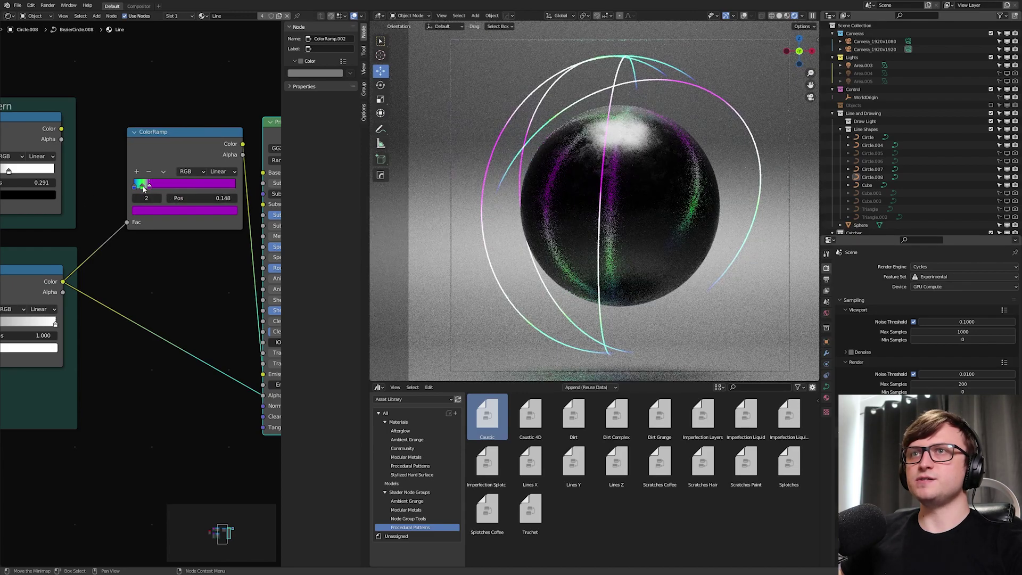
pyautogui.click(141, 185)
pyautogui.click(185, 210)
pyautogui.click(180, 72)
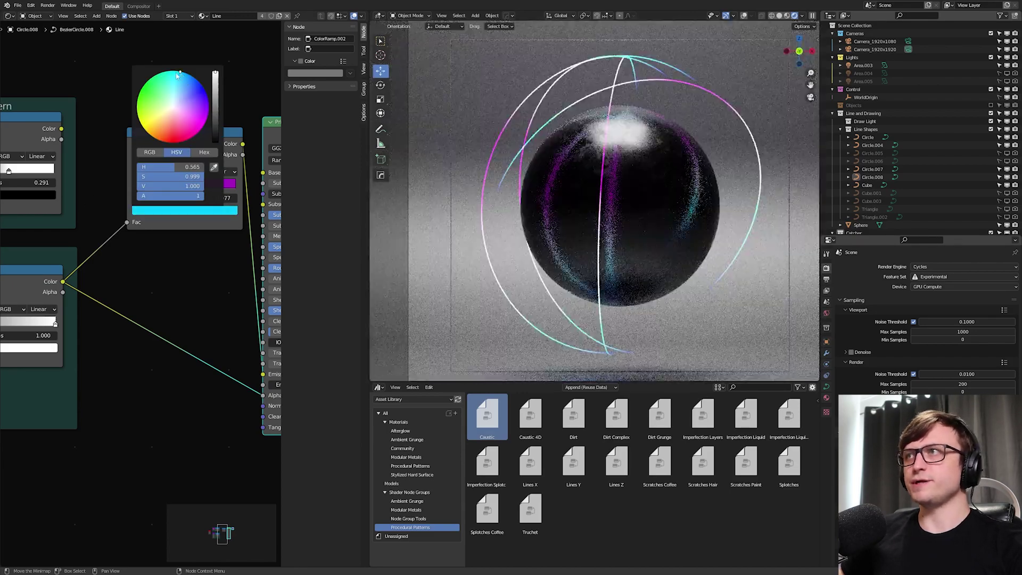
# Delete the Vector Rotate node from the Mask for Alpha frame
pyautogui.scroll(-4, 86, 244)
pyautogui.moveTo(108, 270); pyautogui.dragTo(157, 258, button='middle')
pyautogui.scroll(2, 156, 258)
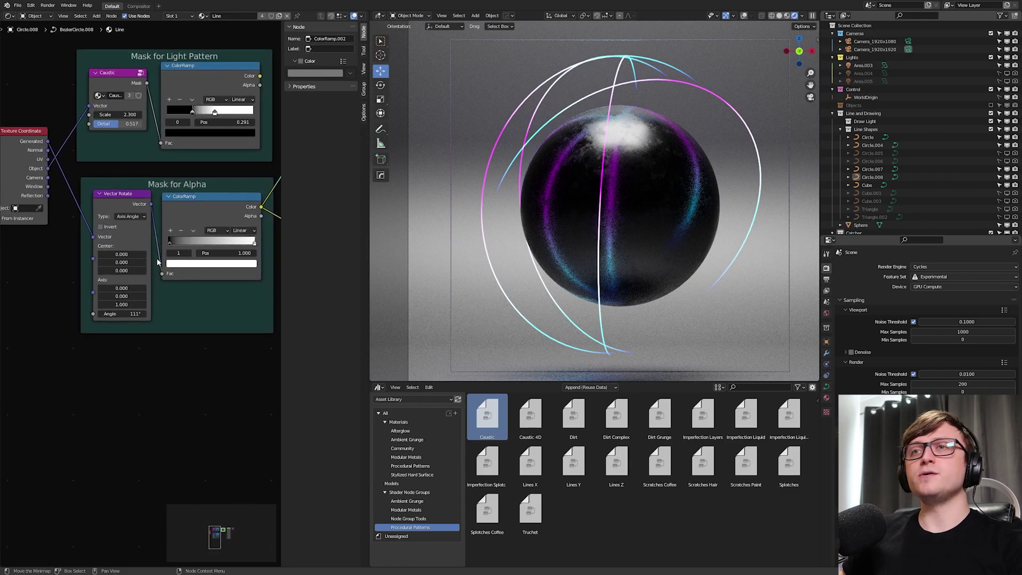
pyautogui.moveTo(96, 221); pyautogui.dragTo(68, 236, button='middle')
pyautogui.moveTo(213, 245); pyautogui.dragTo(128, 263, button='middle')
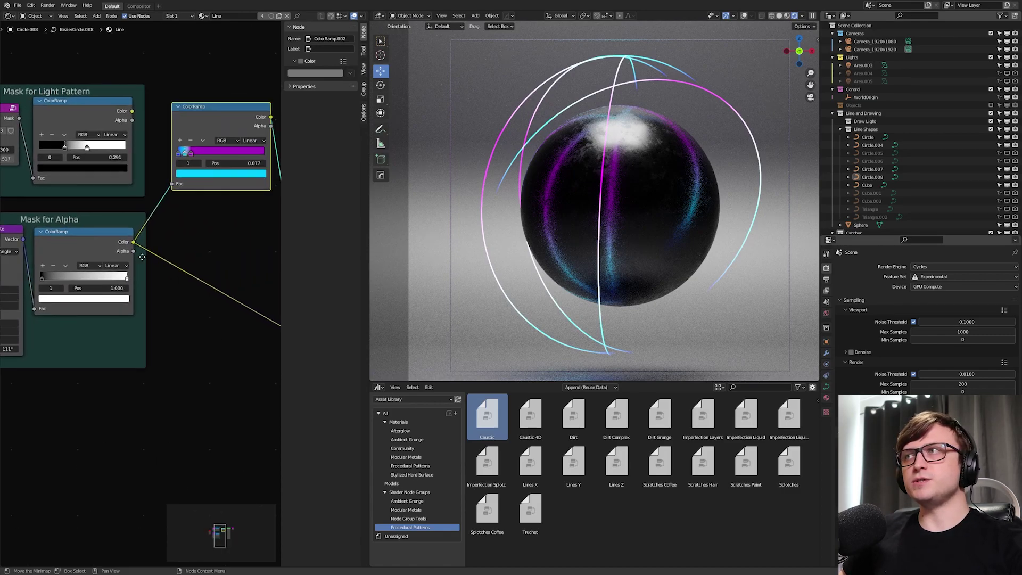
pyautogui.moveTo(98, 307); pyautogui.dragTo(203, 291, button='middle')
pyautogui.moveTo(175, 356); pyautogui.dragTo(208, 338, button='middle')
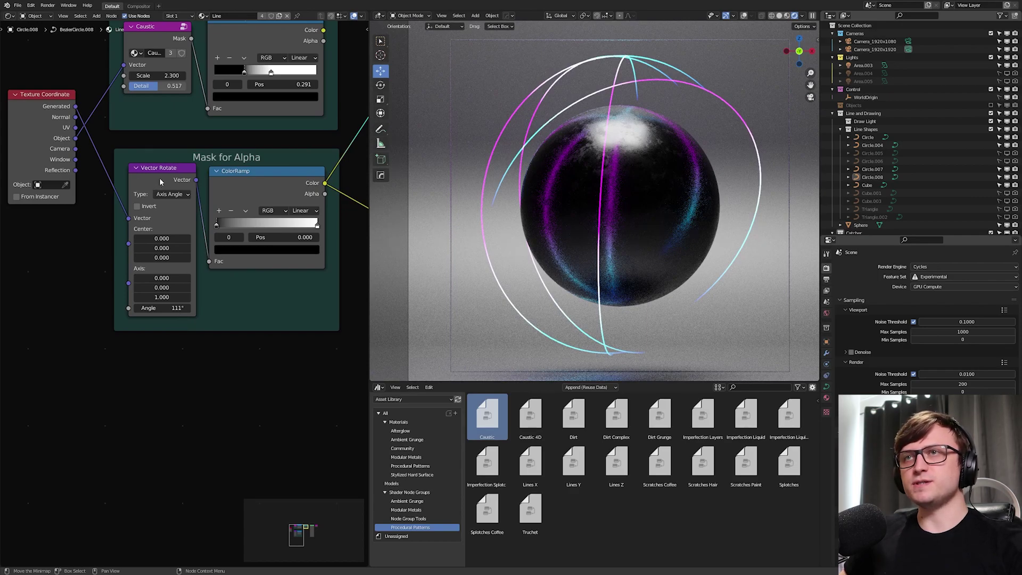
pyautogui.scroll(-1, 174, 167)
pyautogui.moveTo(170, 171); pyautogui.dragTo(166, 174)
pyautogui.press('x')
pyautogui.moveTo(150, 253); pyautogui.dragTo(158, 226, button='middle')
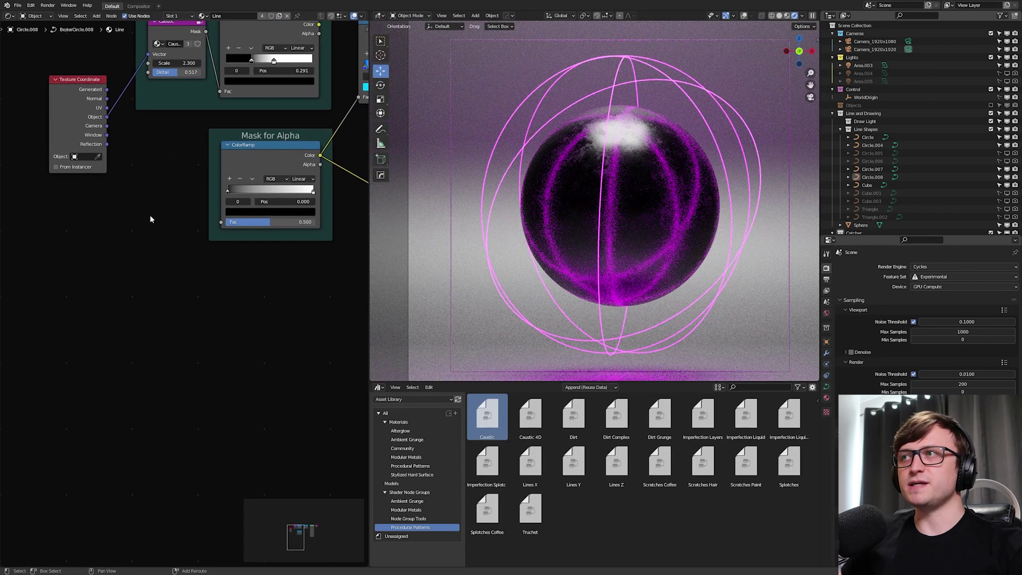
# Add a Mapping node of type Vector in the Mask for Alpha frame, wired between the Generated coordinates and the ColorRamp
pyautogui.hotkey('shift', 'a')
pyautogui.click(134, 208)
pyautogui.write('map')
pyautogui.press('Return')
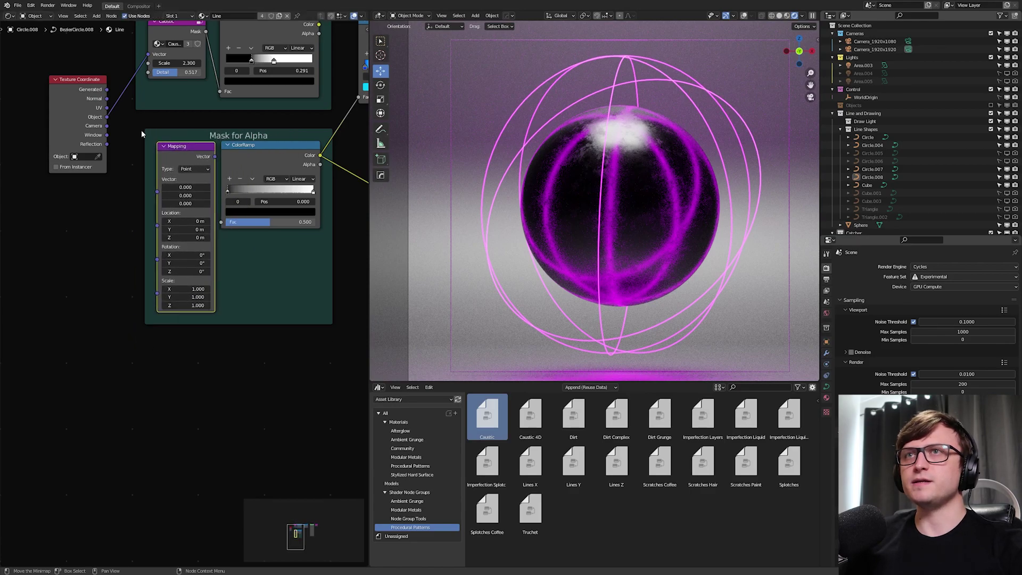
pyautogui.click(162, 199)
pyautogui.moveTo(161, 199); pyautogui.dragTo(162, 239, button='middle')
pyautogui.click(184, 208)
pyautogui.click(181, 236)
pyautogui.scroll(2, 213, 239)
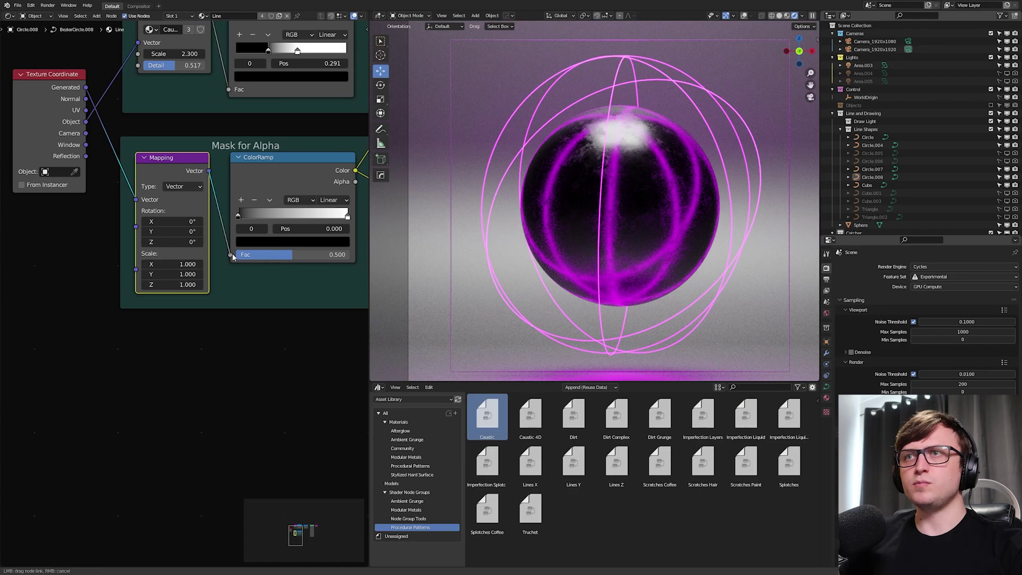
# Set the Mapping rotation to X 65°, Y 20.2°, Z 5.8° and move the alpha ColorRamp's black stop to 0.277
pyautogui.click(167, 249)
pyautogui.press('Return')
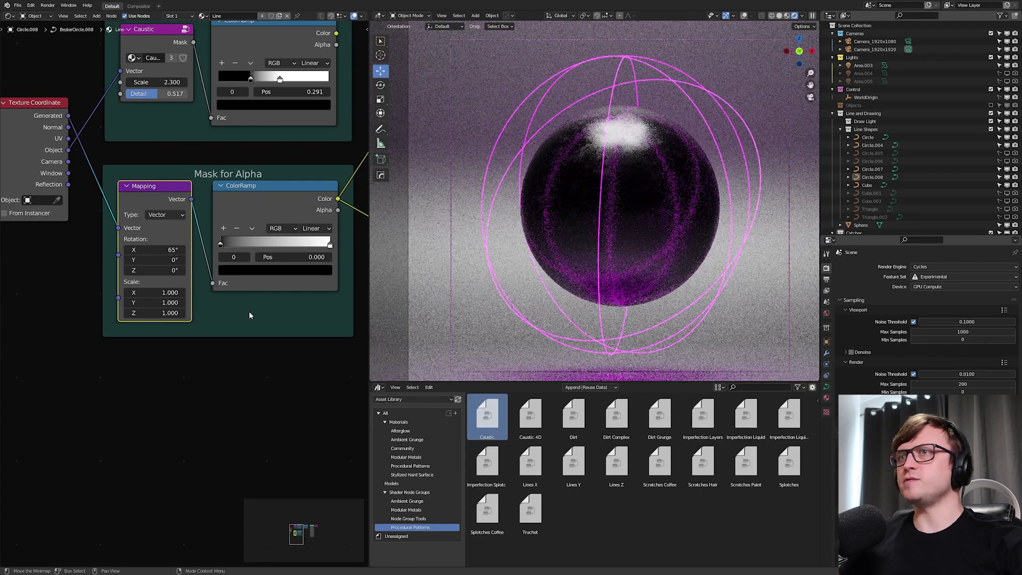
pyautogui.scroll(-1, 249, 311)
pyautogui.moveTo(140, 293); pyautogui.dragTo(159, 281, button='middle')
pyautogui.moveTo(154, 272)
pyautogui.mouseDown()
pyautogui.moveTo(189, 280)
pyautogui.moveTo(158, 281)
pyautogui.mouseUp()
pyautogui.scroll(-1, 159, 281)
pyautogui.moveTo(160, 281); pyautogui.dragTo(171, 276, button='middle')
pyautogui.moveTo(172, 273); pyautogui.dragTo(193, 279)
pyautogui.scroll(1, 164, 316)
pyautogui.moveTo(164, 316); pyautogui.dragTo(184, 317, button='middle')
pyautogui.moveTo(133, 291)
pyautogui.mouseDown()
pyautogui.moveTo(156, 291)
pyautogui.moveTo(115, 290)
pyautogui.moveTo(142, 282)
pyautogui.mouseUp()
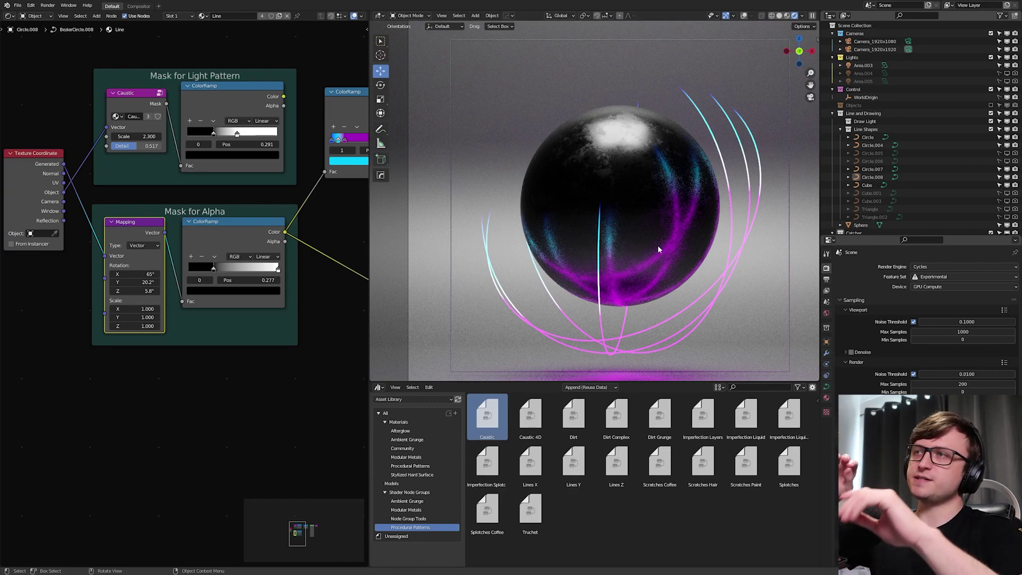
# Save the Blender file
pyautogui.moveTo(295, 158); pyautogui.dragTo(214, 177, button='middle')
pyautogui.scroll(-2, 214, 177)
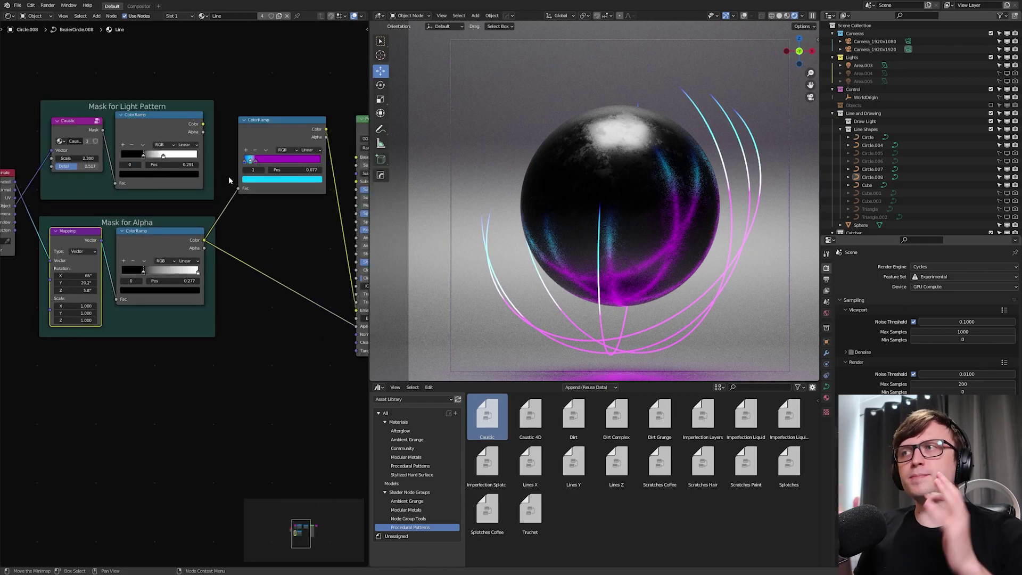
pyautogui.hotkey('ctrl', 's')
# Add a Mix colour node below the emission ramp and connect the Mask for Alpha colour to its Color1 input
pyautogui.moveTo(258, 313); pyautogui.dragTo(242, 304, button='middle')
pyautogui.scroll(1, 242, 303)
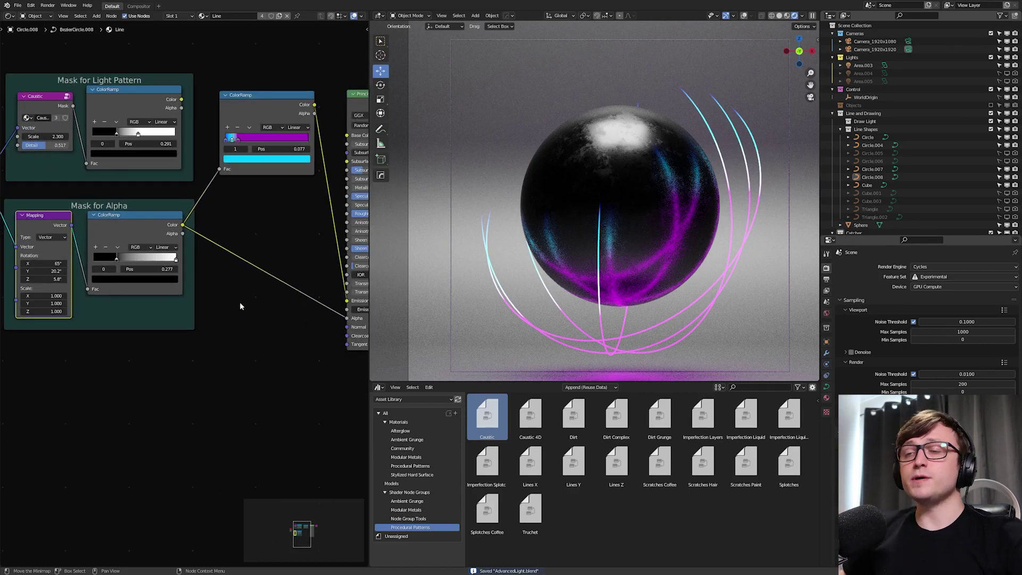
pyautogui.hotkey('shift', 'a')
pyautogui.click(241, 303)
pyautogui.write('mix')
pyautogui.press('Return')
pyautogui.click(233, 302)
pyautogui.moveTo(146, 220); pyautogui.dragTo(168, 236, button='middle')
pyautogui.moveTo(168, 229); pyautogui.dragTo(170, 201, button='middle')
pyautogui.moveTo(207, 212); pyautogui.dragTo(257, 342)
pyautogui.moveTo(292, 314); pyautogui.dragTo(269, 338, button='middle')
pyautogui.moveTo(262, 319); pyautogui.dragTo(263, 313)
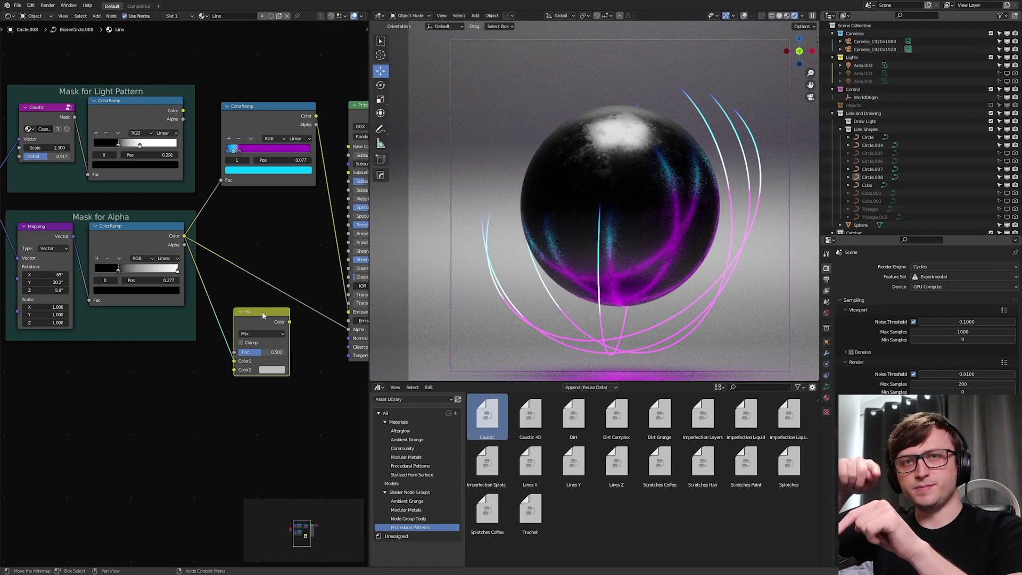
# Set the Mix node to Darken with a factor of 1.000 and place it beneath the emission ramp
pyautogui.click(265, 333)
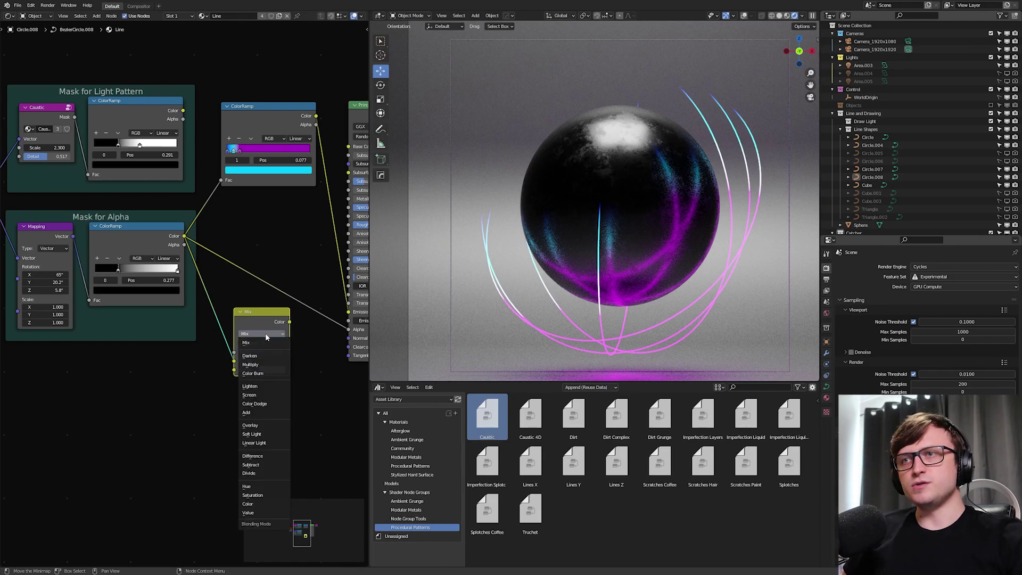
pyautogui.click(267, 360)
pyautogui.scroll(1, 265, 360)
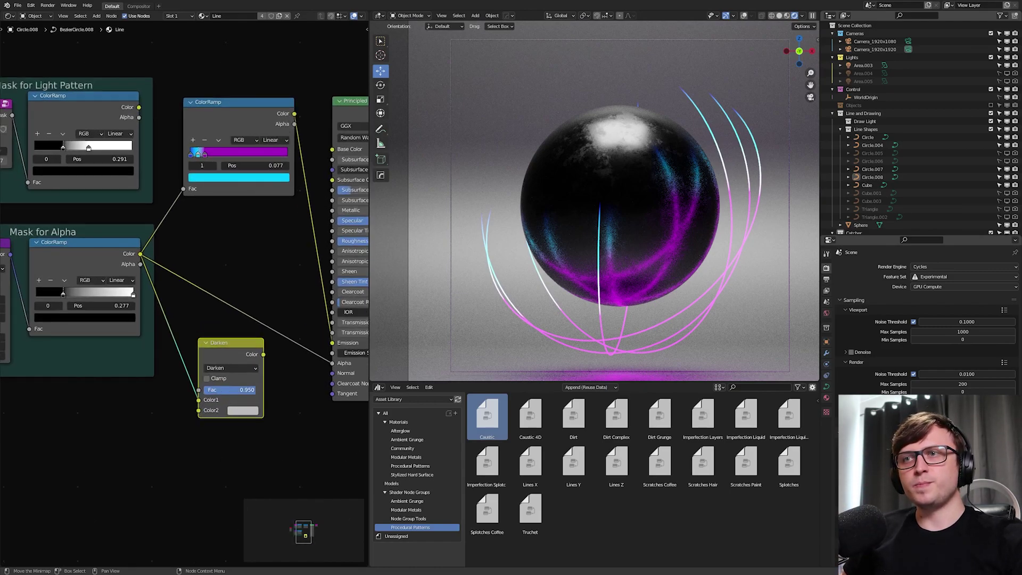
pyautogui.moveTo(215, 374); pyautogui.dragTo(231, 249)
# Feed the Mask for Light Pattern colour into the Darken node's Color2 and connect its output to the shader's Alpha
pyautogui.moveTo(138, 107); pyautogui.dragTo(213, 284)
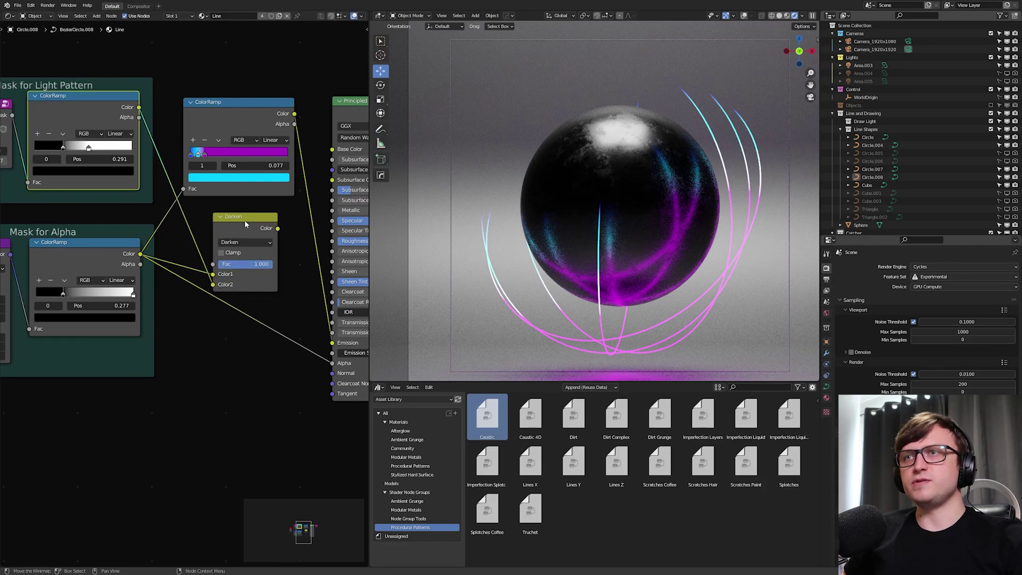
pyautogui.moveTo(245, 224); pyautogui.dragTo(250, 226)
pyautogui.moveTo(138, 229); pyautogui.dragTo(207, 226, button='middle')
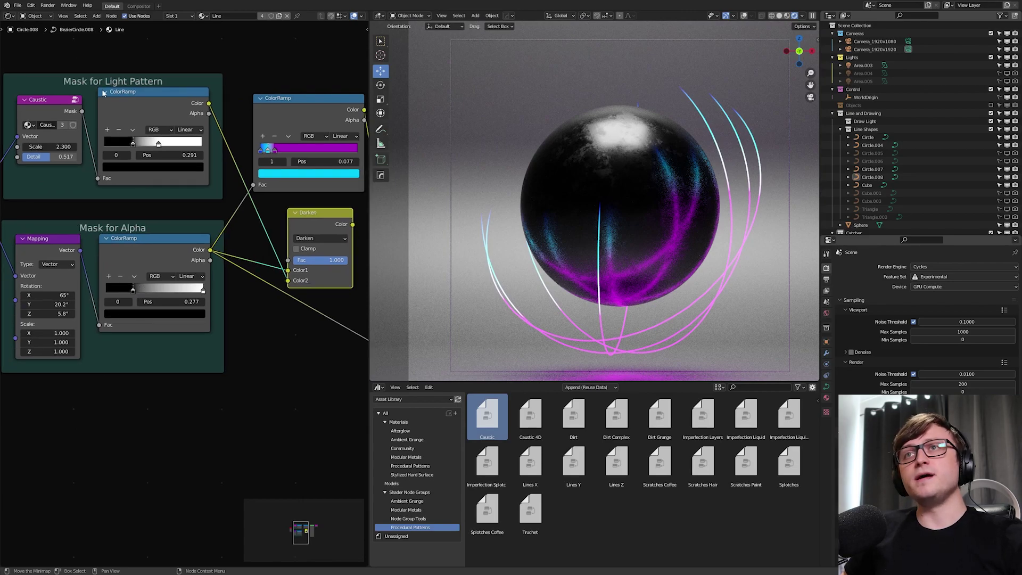
pyautogui.moveTo(280, 270); pyautogui.dragTo(176, 239, button='middle')
pyautogui.moveTo(249, 194); pyautogui.dragTo(286, 296)
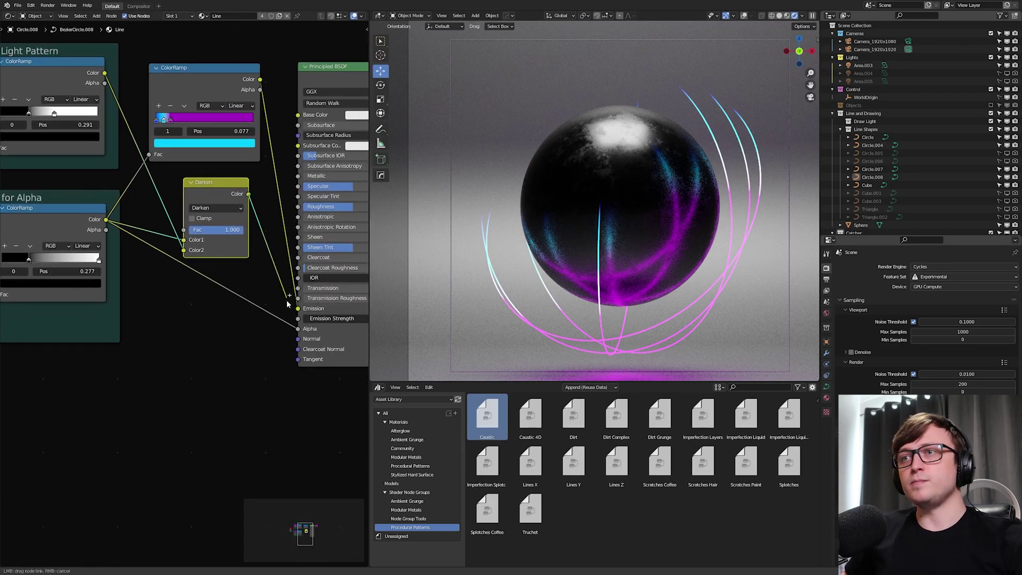
pyautogui.moveTo(304, 330); pyautogui.dragTo(301, 330)
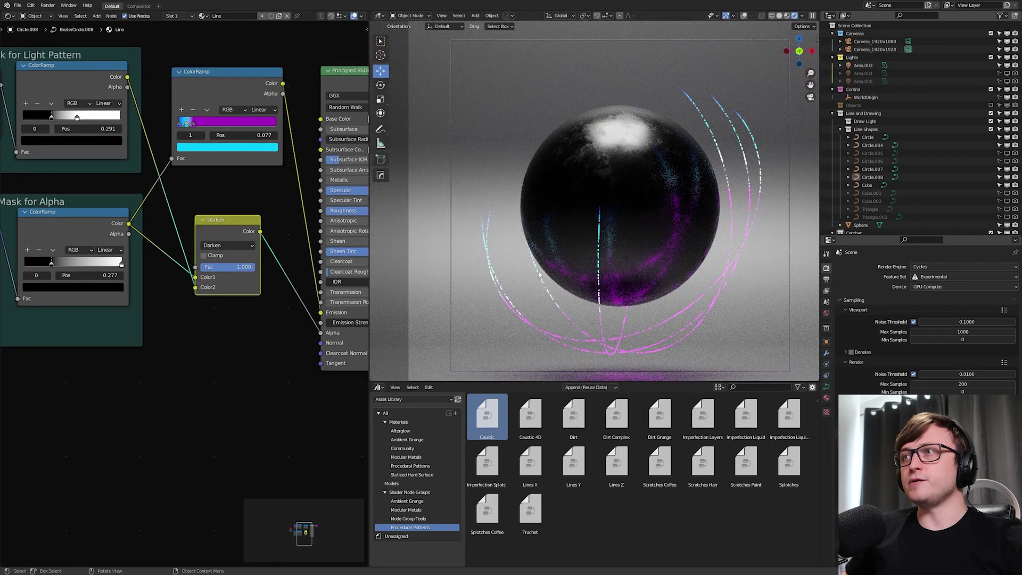
# Inspect the broken-up coloured lines around the sphere and set the Principled BSDF's Emission Strength to 300
pyautogui.scroll(1, 732, 175)
pyautogui.keyDown('shift'); pyautogui.moveTo(733, 176); pyautogui.dragTo(703, 119, button='middle'); pyautogui.keyUp('shift')
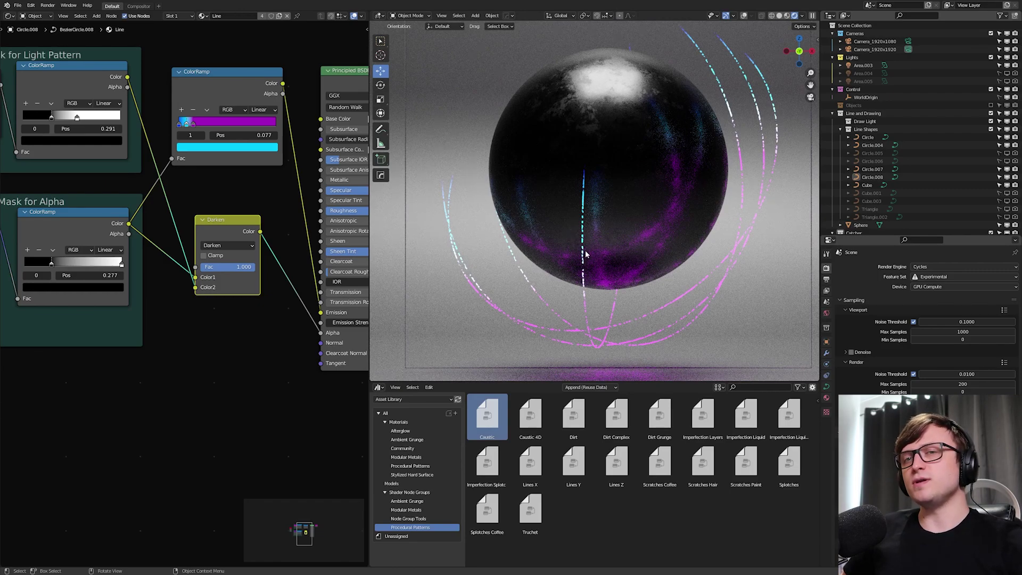
pyautogui.keyDown('shift'); pyautogui.moveTo(577, 202); pyautogui.dragTo(612, 265, button='middle'); pyautogui.keyUp('shift')
pyautogui.click(304, 316)
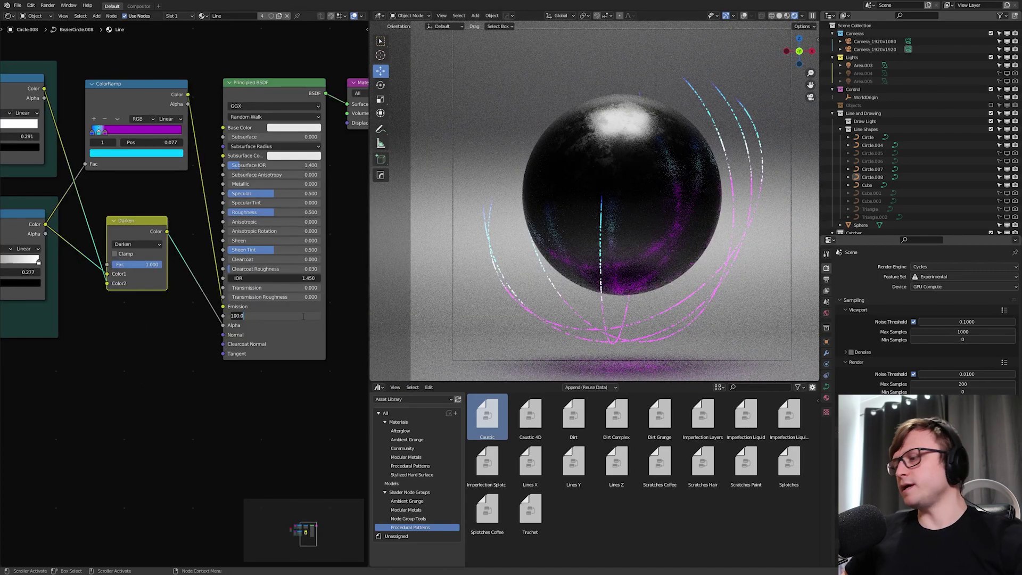
pyautogui.write('300')
pyautogui.press('Return')
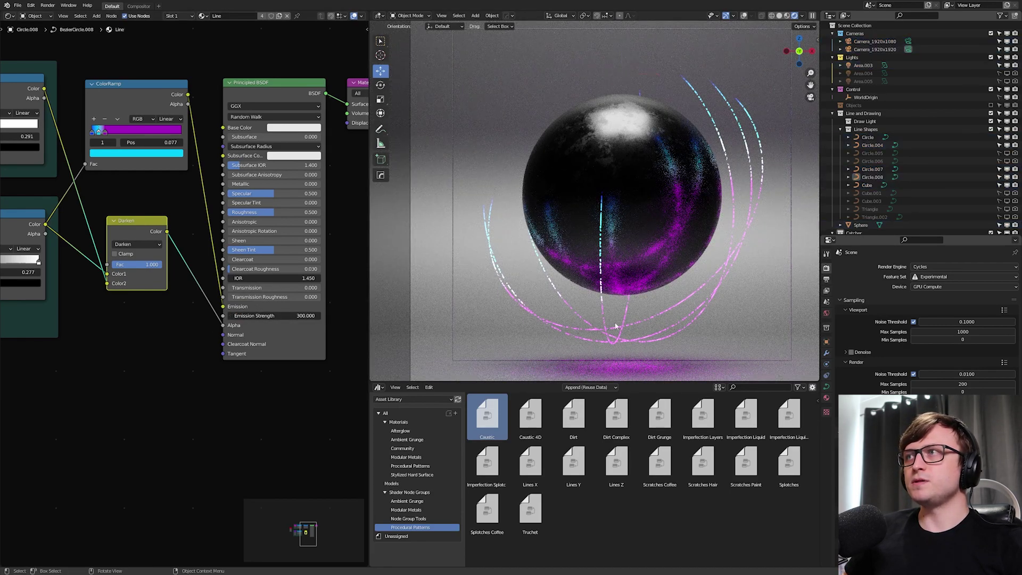
# Save the file, render the image, and close the render window
pyautogui.moveTo(168, 289); pyautogui.dragTo(224, 292, button='middle')
pyautogui.hotkey('ctrl', 's')
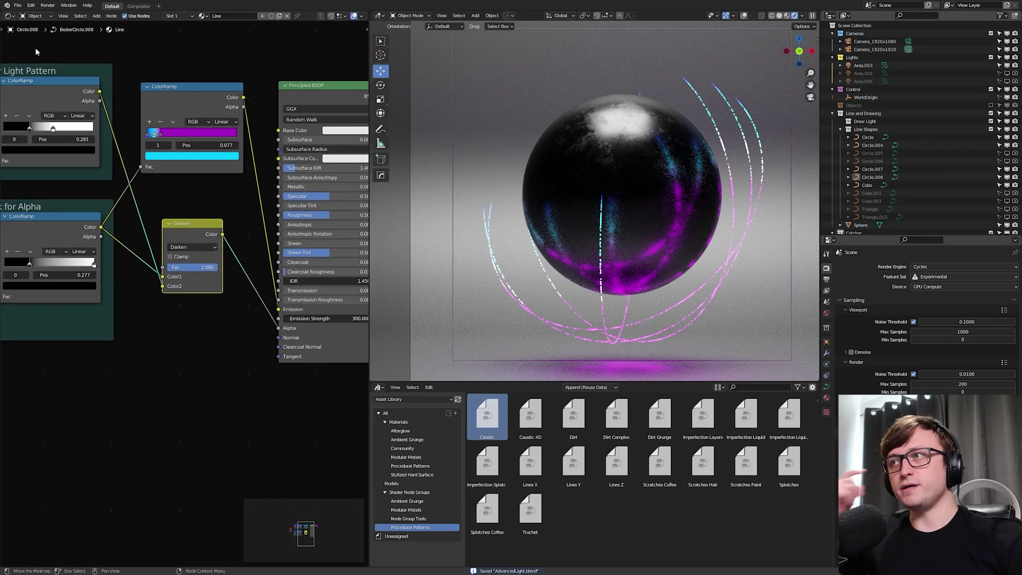
pyautogui.click(47, 5)
pyautogui.click(52, 15)
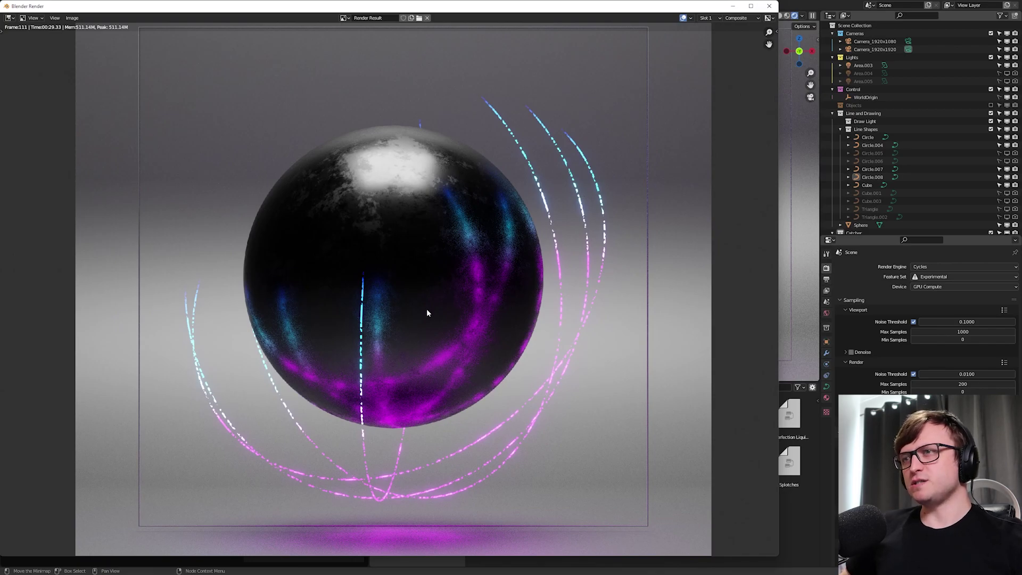
pyautogui.click(769, 6)
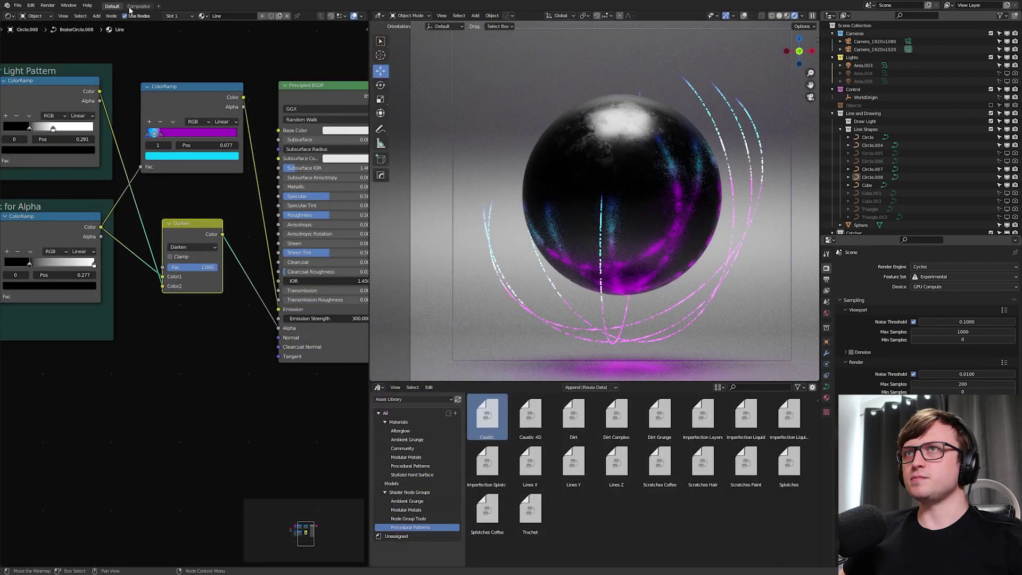
# In the compositor, set the factor of the Add node feeding the Composite output to about 0.527 and view the rendered result enlarged
pyautogui.click(138, 6)
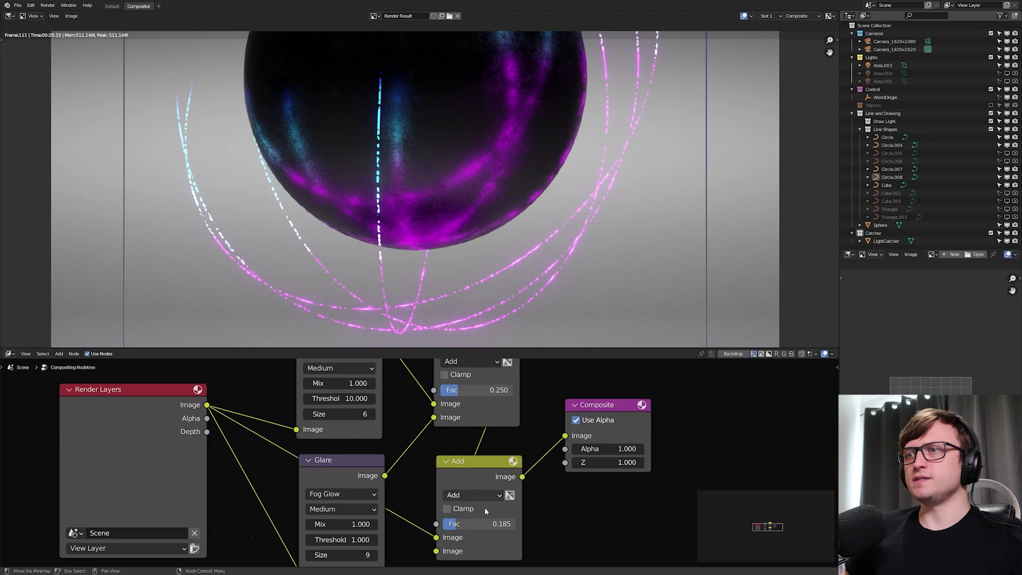
pyautogui.moveTo(468, 523); pyautogui.dragTo(494, 524)
pyautogui.scroll(-3, 437, 283)
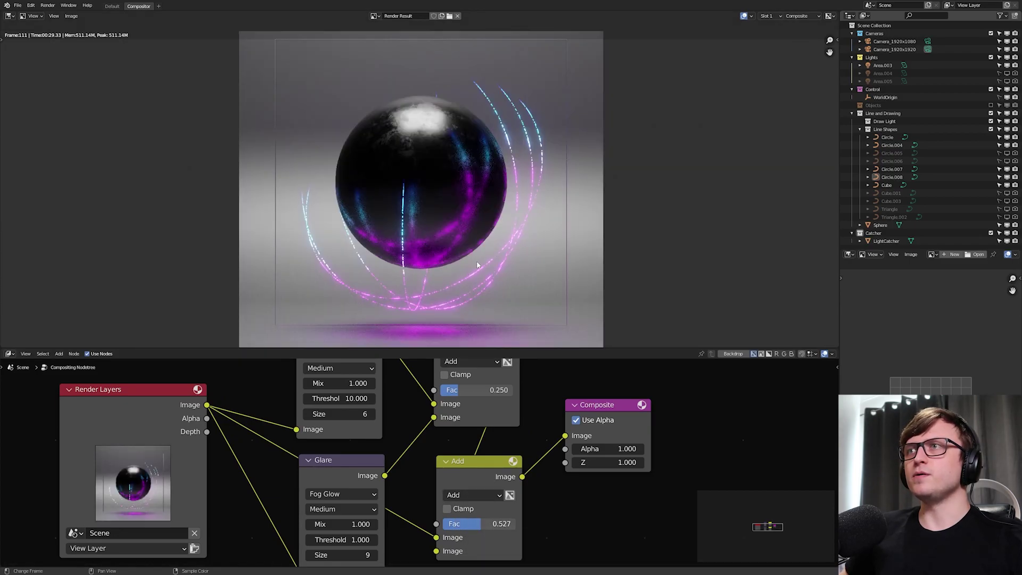
pyautogui.hotkey('ctrl', 'space')
pyautogui.keyDown('ctrl'); pyautogui.moveTo(528, 347); pyautogui.dragTo(528, 269, button='middle'); pyautogui.keyUp('ctrl')
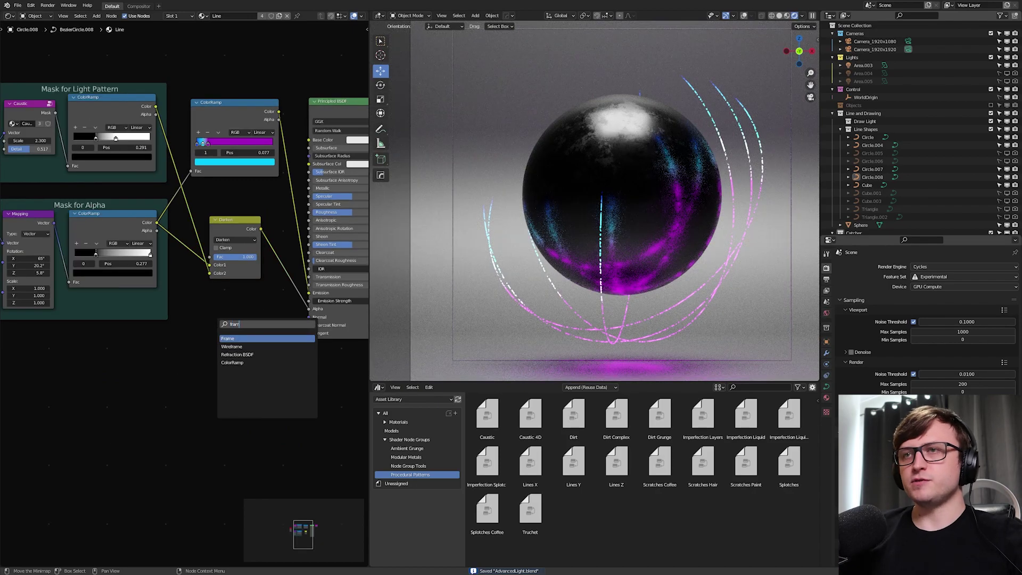
# Add a frame around the Darken node beneath the emission ramp and label it "Pattern + Alpha"
pyautogui.press('Return')
pyautogui.click(217, 313)
pyautogui.moveTo(223, 221)
pyautogui.mouseDown()
pyautogui.moveTo(230, 331)
pyautogui.moveTo(221, 230)
pyautogui.mouseUp()
pyautogui.press('n')
pyautogui.click(316, 48)
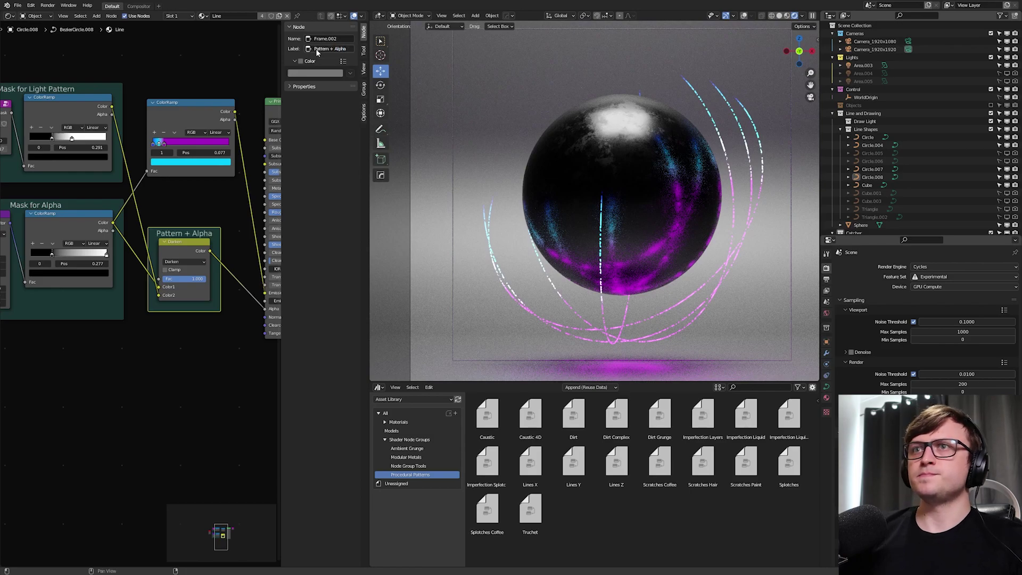
# Add a frame around the cyan-to-purple ColorRamp and label it "Coloring the Light"
pyautogui.click(153, 88)
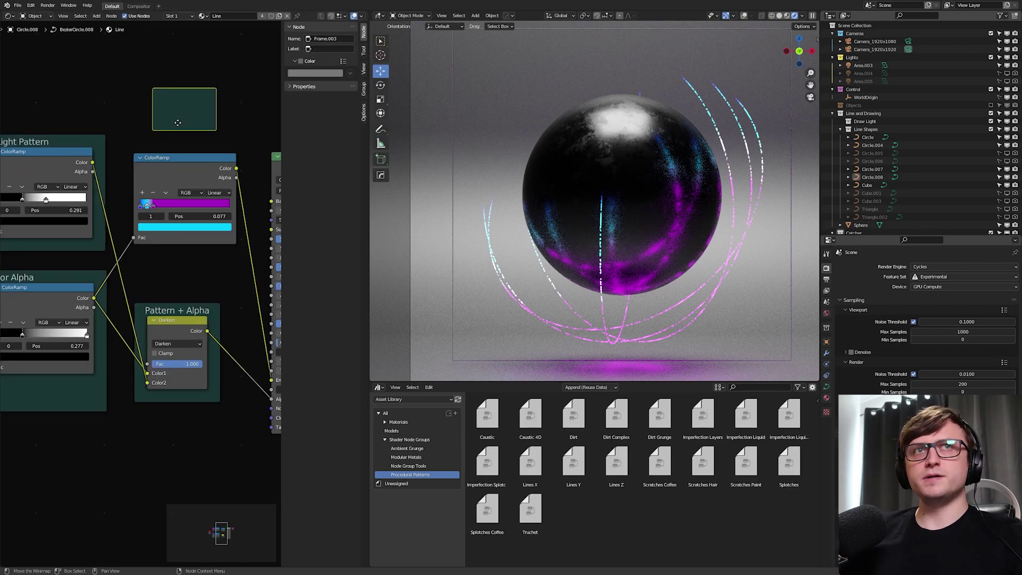
pyautogui.click(325, 49)
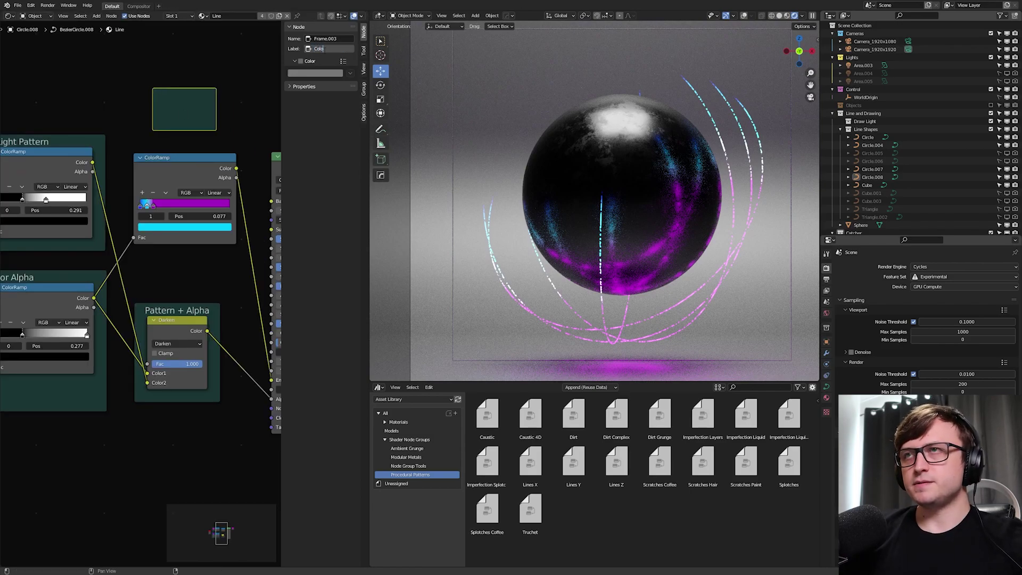
pyautogui.write('Coloring the Light')
pyautogui.press('Return')
pyautogui.press('n')
pyautogui.press('Home')
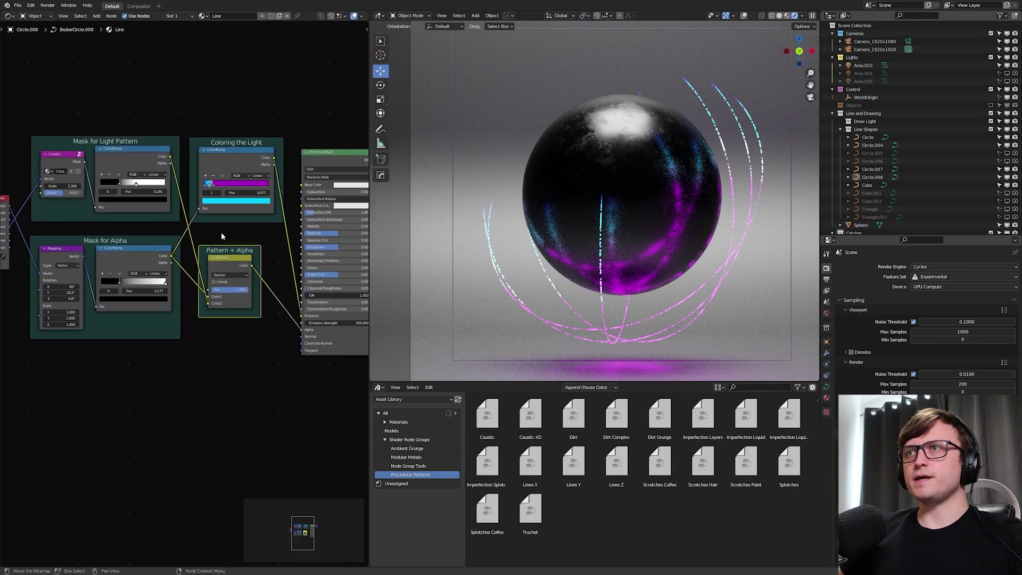
# Assign the Line material to the rectangular Cube curve framing the sphere
pyautogui.click(458, 246)
pyautogui.click(827, 397)
pyautogui.click(840, 300)
pyautogui.click(863, 351)
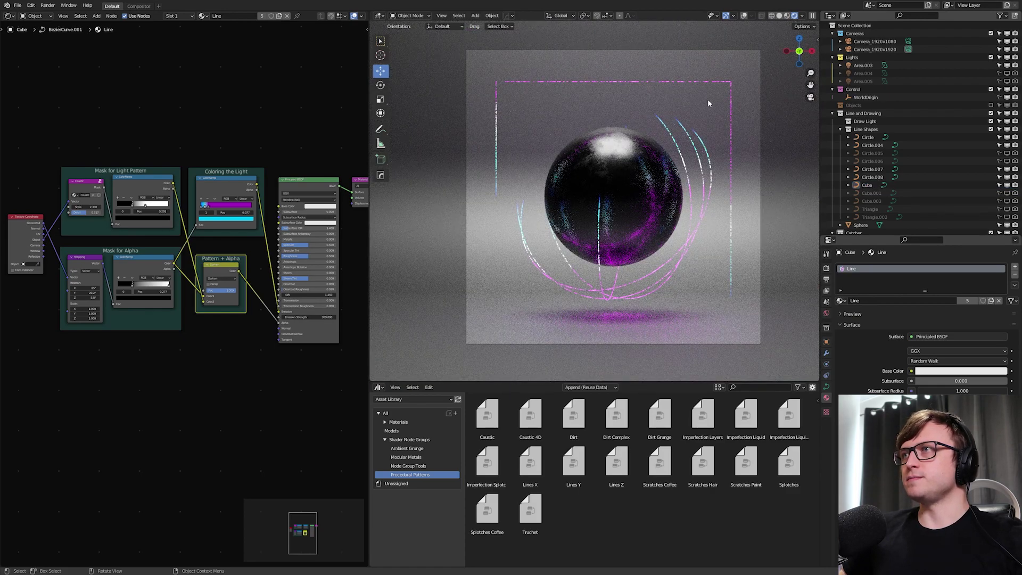
pyautogui.scroll(1, 695, 341)
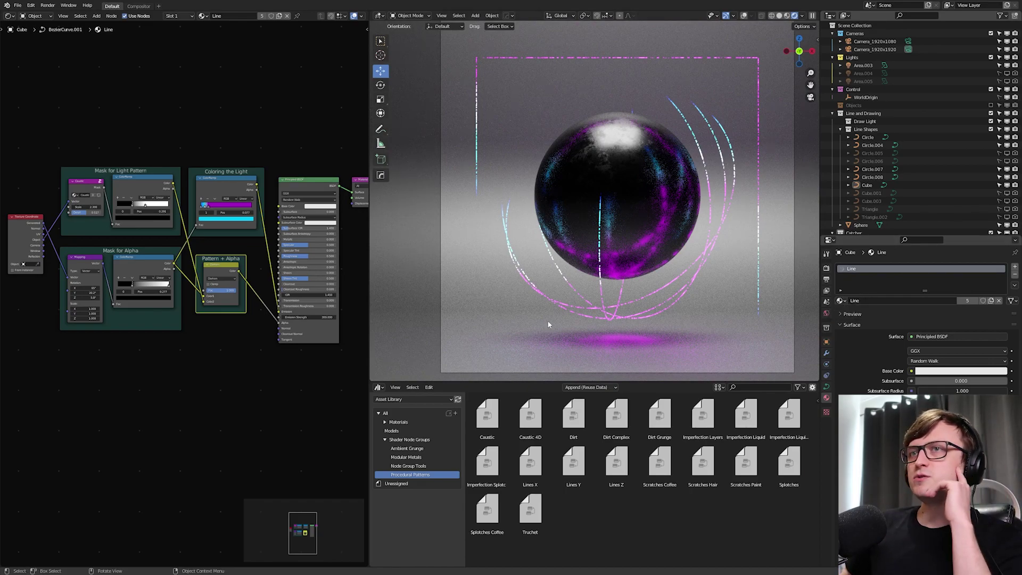
pyautogui.press('Home')
# Make the Cube curve's material a single-user copy and connect the Mask for Alpha ramp's colour directly to the shader's Alpha
pyautogui.click(991, 301)
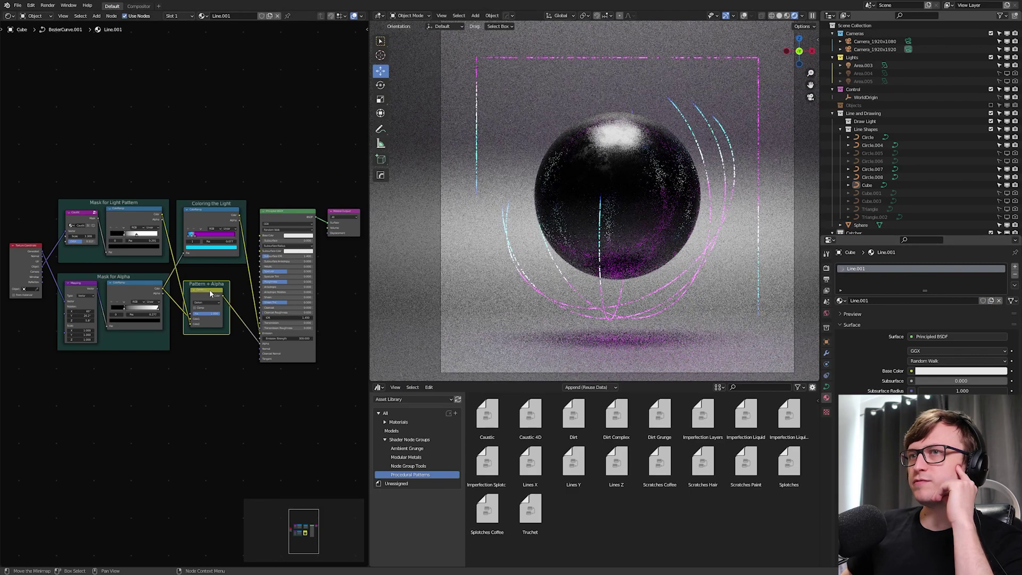
pyautogui.scroll(2, 193, 328)
pyautogui.moveTo(153, 286); pyautogui.dragTo(295, 367)
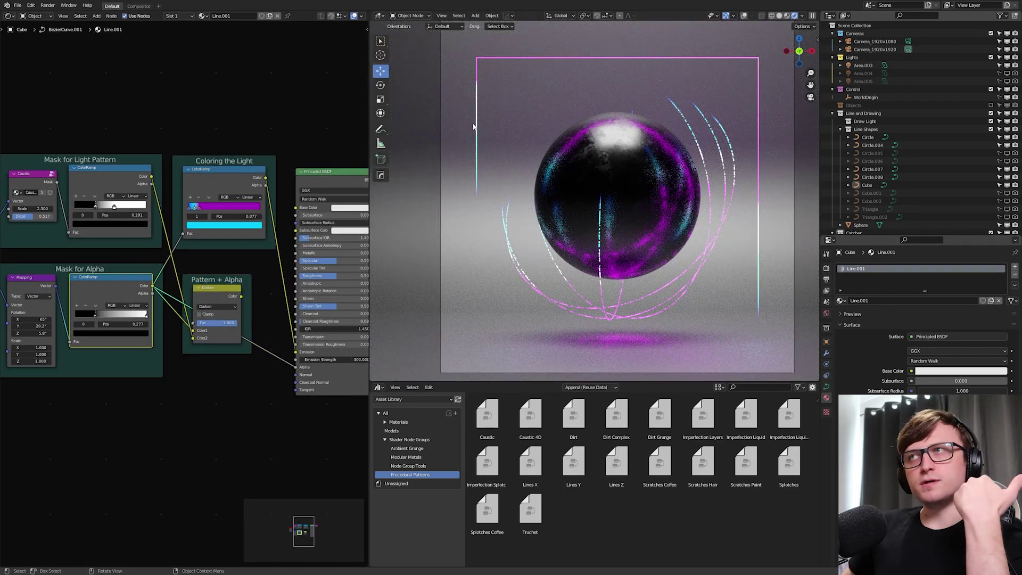
# Compare the lighting with and without the Cube curve, leave the curve hidden, and save the file
pyautogui.click(999, 185)
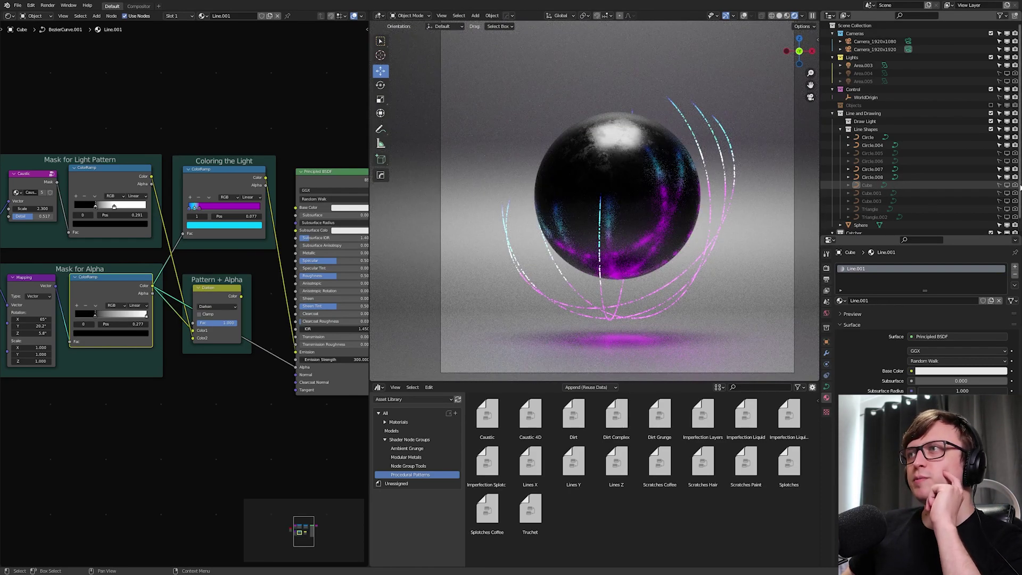
pyautogui.click(1000, 185)
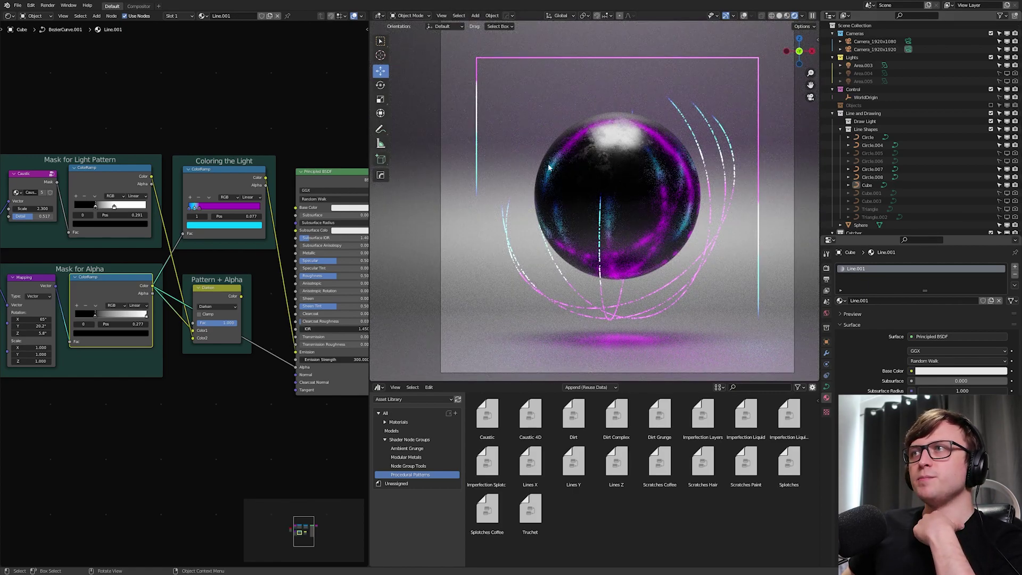
pyautogui.click(999, 185)
pyautogui.hotkey('ctrl', 's')
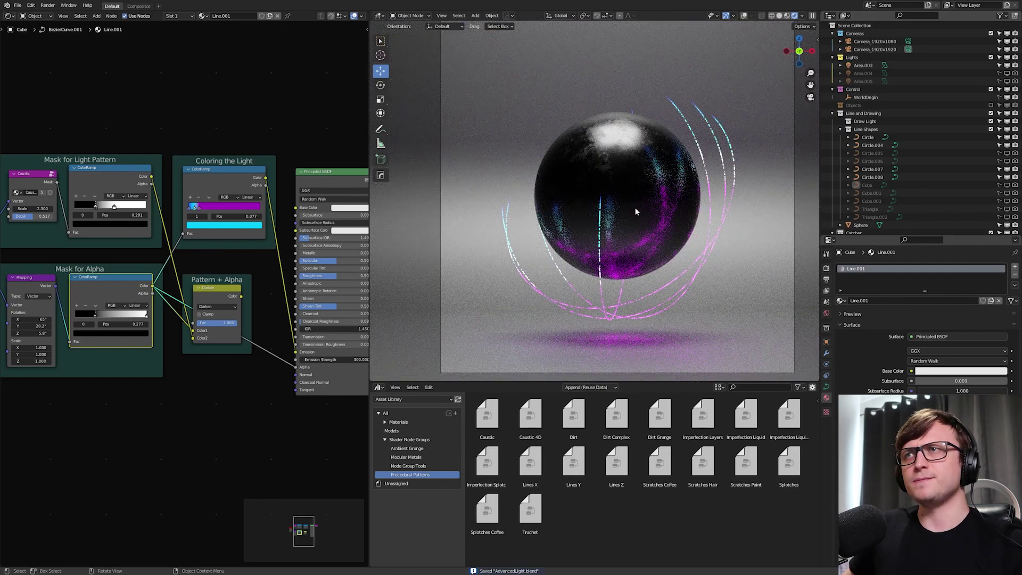
# Collapse the asset browser to enlarge the 3D viewport and view the sphere at an angle in solid shading
pyautogui.scroll(1, 609, 222)
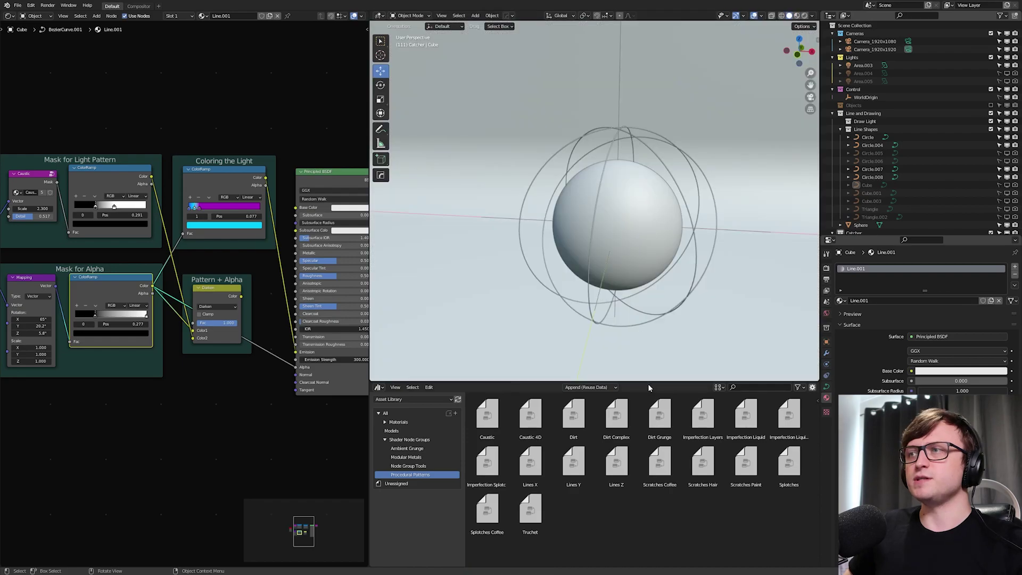
pyautogui.moveTo(648, 385); pyautogui.dragTo(649, 556)
pyautogui.moveTo(652, 330); pyautogui.dragTo(666, 217, button='middle')
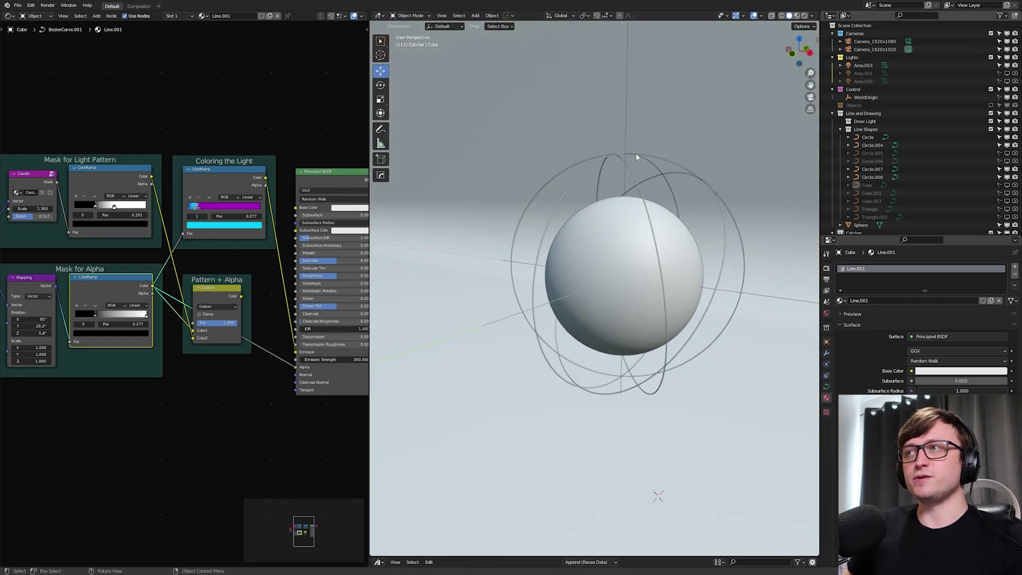
# Examine the sphere and its surrounding curves from several angles in rendered shading, and return to solid shading
pyautogui.press('z')
pyautogui.click(665, 145)
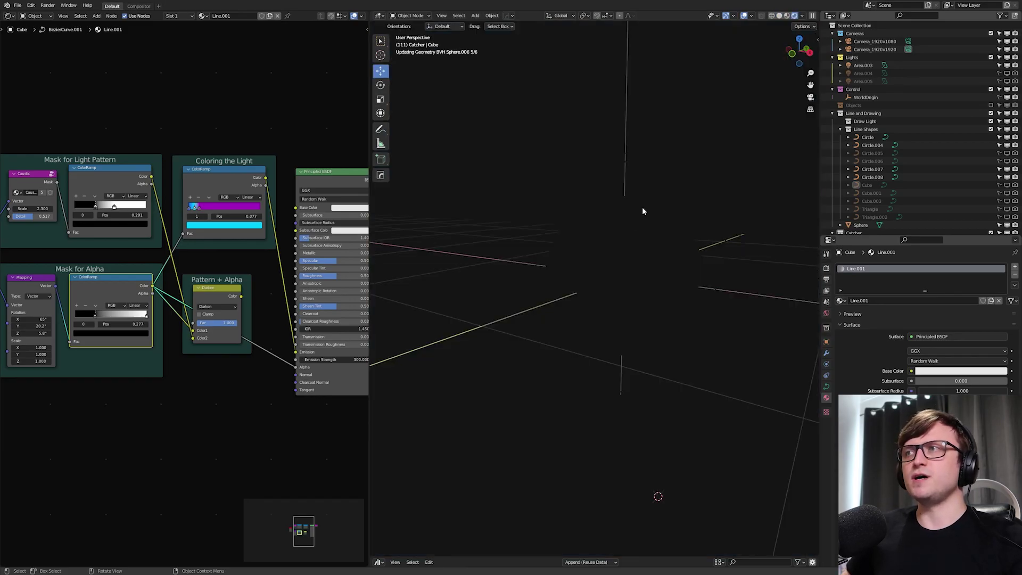
pyautogui.moveTo(543, 373); pyautogui.dragTo(598, 377, button='middle')
pyautogui.moveTo(548, 310)
pyautogui.mouseDown(button='middle')
pyautogui.moveTo(561, 376)
pyautogui.moveTo(592, 397)
pyautogui.moveTo(568, 365)
pyautogui.mouseUp(button='middle')
pyautogui.press('z')
pyautogui.click(554, 378)
pyautogui.moveTo(532, 273); pyautogui.dragTo(513, 335, button='middle')
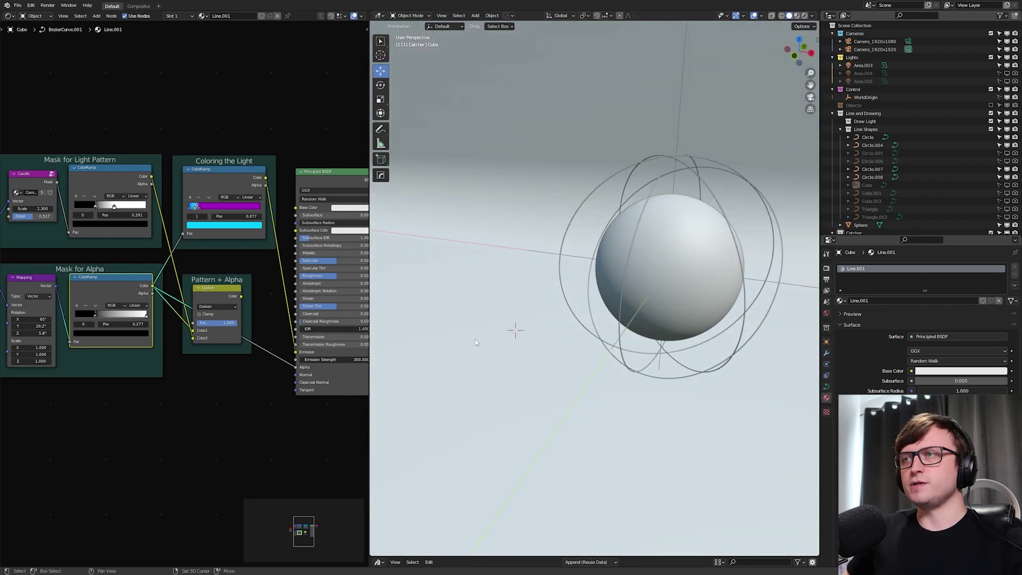
# Add a Bezier curve and move it up, away from the sphere
pyautogui.moveTo(475, 342); pyautogui.dragTo(506, 331, button='middle')
pyautogui.hotkey('shift', 'a')
pyautogui.moveTo(505, 331)
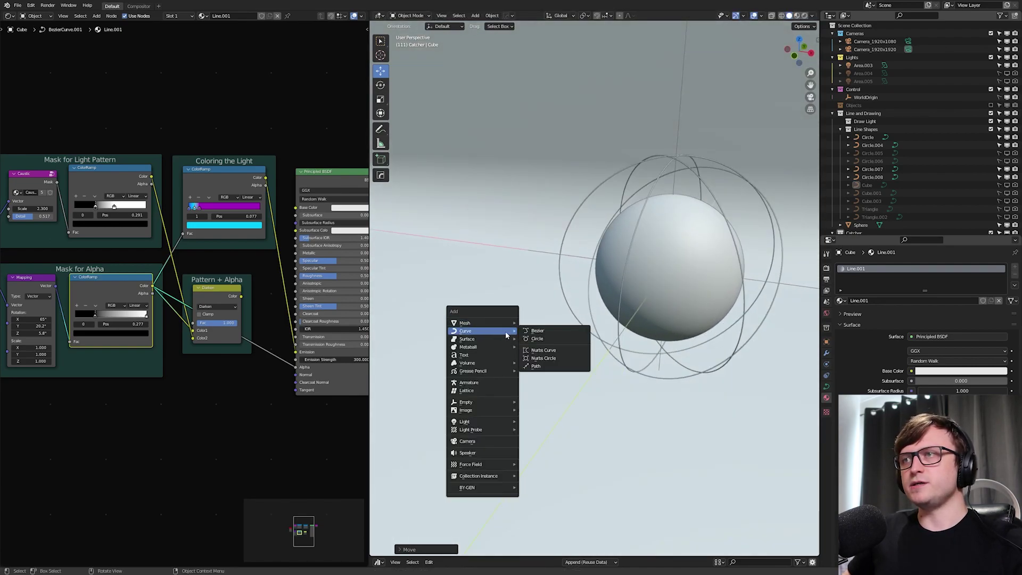
pyautogui.click(539, 331)
pyautogui.moveTo(535, 414); pyautogui.dragTo(534, 390, button='middle')
pyautogui.press('g')
pyautogui.click(554, 187)
# Enter Edit Mode on the new Bezier curve and delete all of its vertices
pyautogui.keyDown('shift'); pyautogui.moveTo(554, 187); pyautogui.dragTo(575, 286, button='middle'); pyautogui.keyUp('shift')
pyautogui.hotkey('ctrl', 'Tab')
pyautogui.click(565, 228)
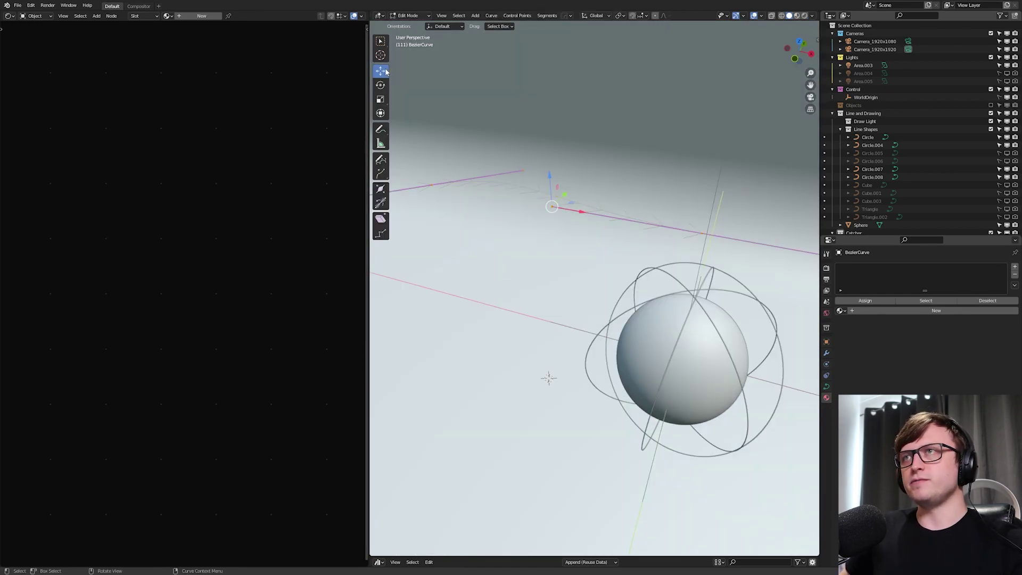
pyautogui.scroll(-3, 565, 240)
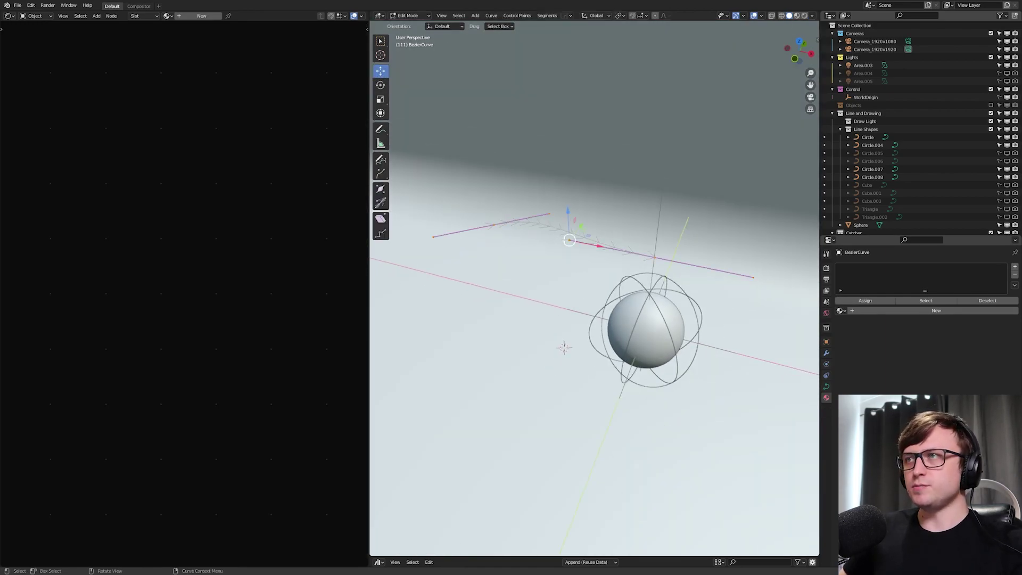
pyautogui.press('x')
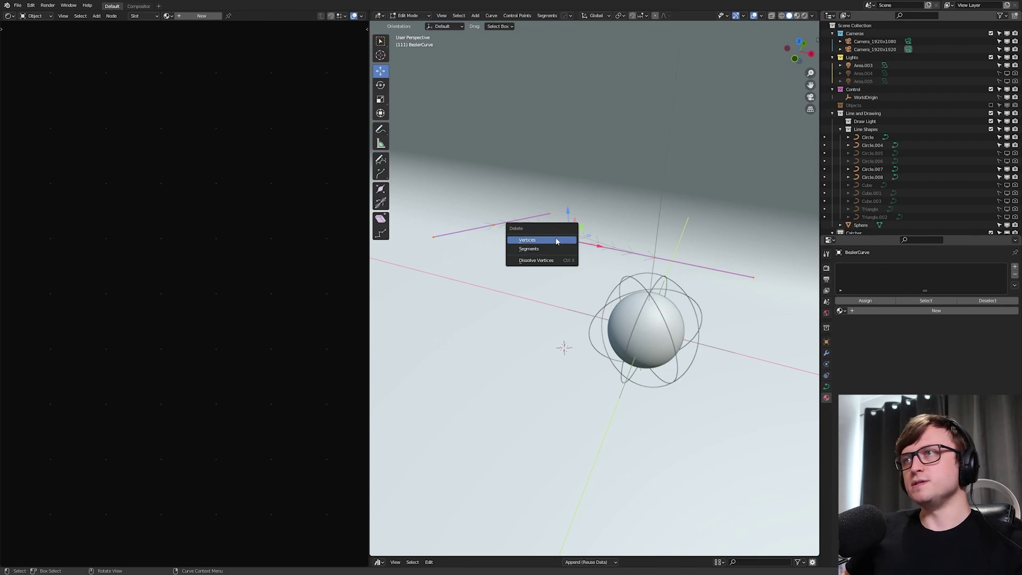
pyautogui.click(556, 240)
# Draw a short freehand stroke beside the sphere with the curve Draw tool
pyautogui.moveTo(556, 241); pyautogui.dragTo(497, 165, button='middle')
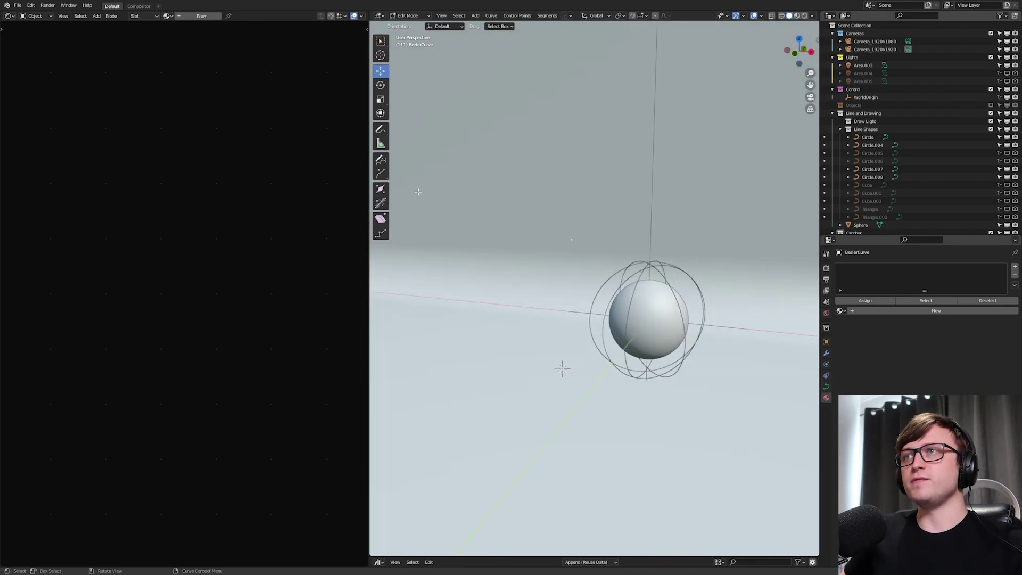
pyautogui.click(381, 158)
pyautogui.moveTo(502, 267); pyautogui.dragTo(559, 320, button='middle')
pyautogui.moveTo(560, 323)
pyautogui.mouseDown()
pyautogui.moveTo(527, 278)
pyautogui.moveTo(620, 185)
pyautogui.mouseUp()
pyautogui.moveTo(561, 248)
pyautogui.mouseDown(button='middle')
pyautogui.moveTo(632, 274)
pyautogui.moveTo(658, 256)
pyautogui.moveTo(573, 234)
pyautogui.mouseUp(button='middle')
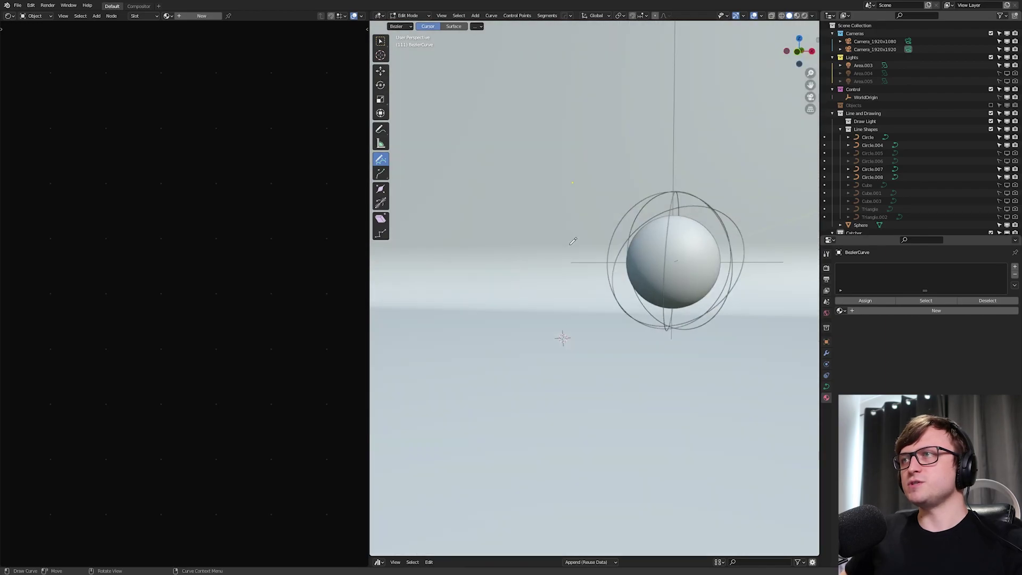
pyautogui.moveTo(569, 237); pyautogui.dragTo(586, 217)
pyautogui.moveTo(586, 218); pyautogui.dragTo(582, 277, button='middle')
pyautogui.scroll(5, 583, 275)
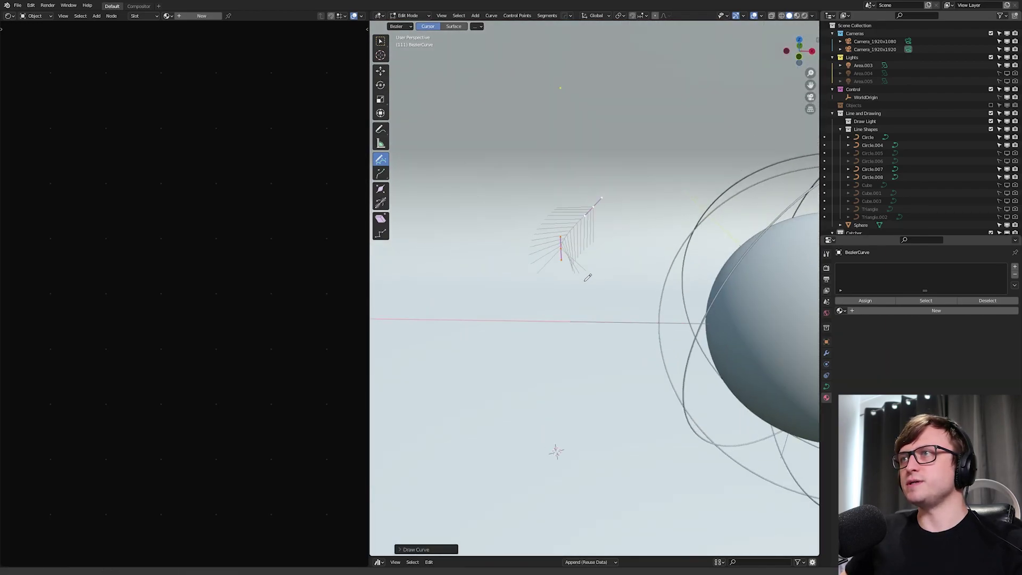
# Give the drawn curve a small bevel depth and display the viewport in rendered shading
pyautogui.click(826, 386)
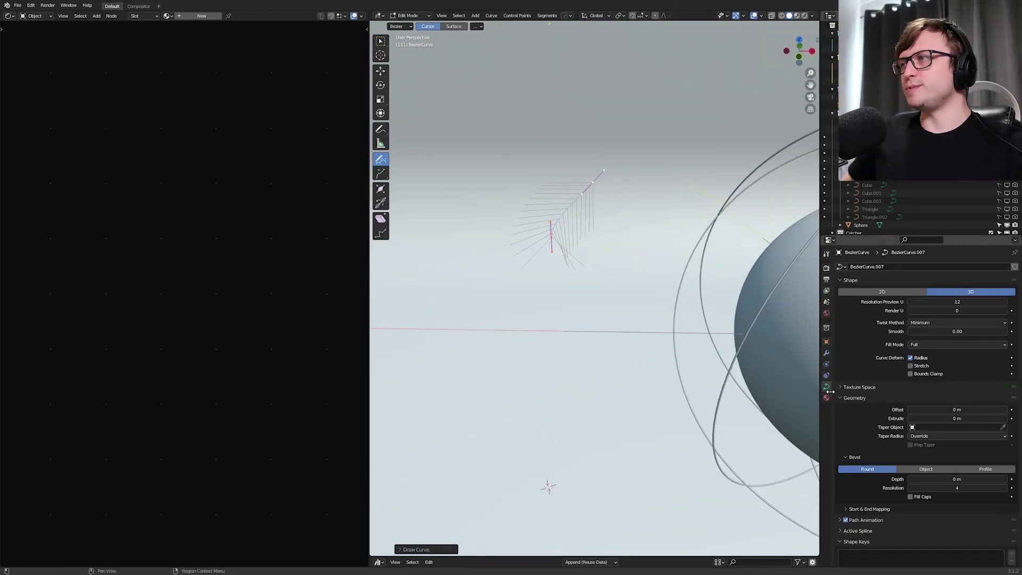
pyautogui.moveTo(953, 479)
pyautogui.mouseDown()
pyautogui.moveTo(974, 479)
pyautogui.moveTo(957, 479)
pyautogui.mouseUp()
pyautogui.press('z')
pyautogui.click(607, 310)
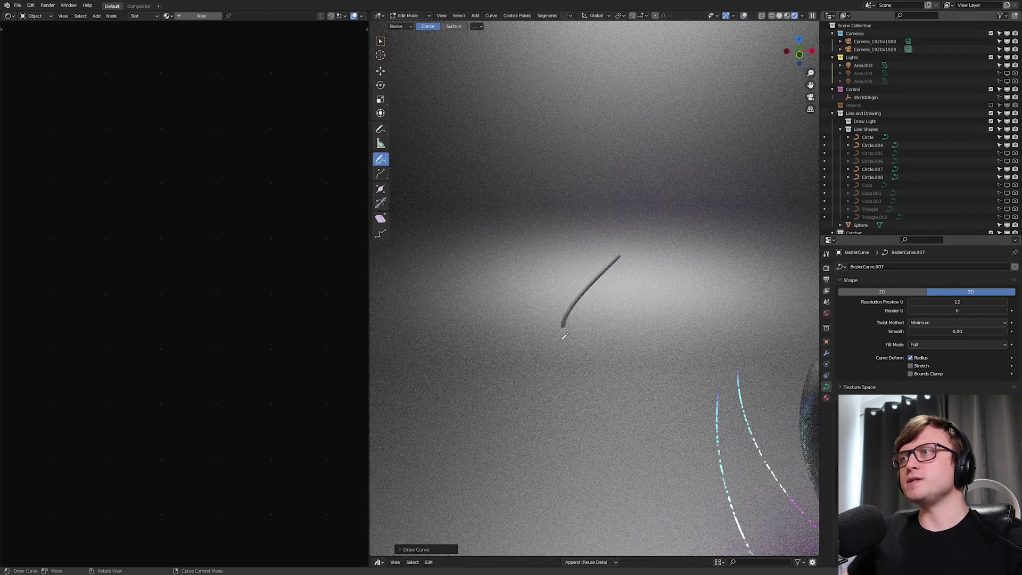
# Try drawing larger freehand arcs around the first stroke and undo them
pyautogui.moveTo(603, 210); pyautogui.dragTo(603, 330)
pyautogui.moveTo(526, 278)
pyautogui.mouseDown()
pyautogui.moveTo(530, 207)
pyautogui.moveTo(689, 156)
pyautogui.mouseUp()
pyautogui.moveTo(596, 111)
pyautogui.mouseDown()
pyautogui.moveTo(519, 308)
pyautogui.moveTo(612, 464)
pyautogui.mouseUp()
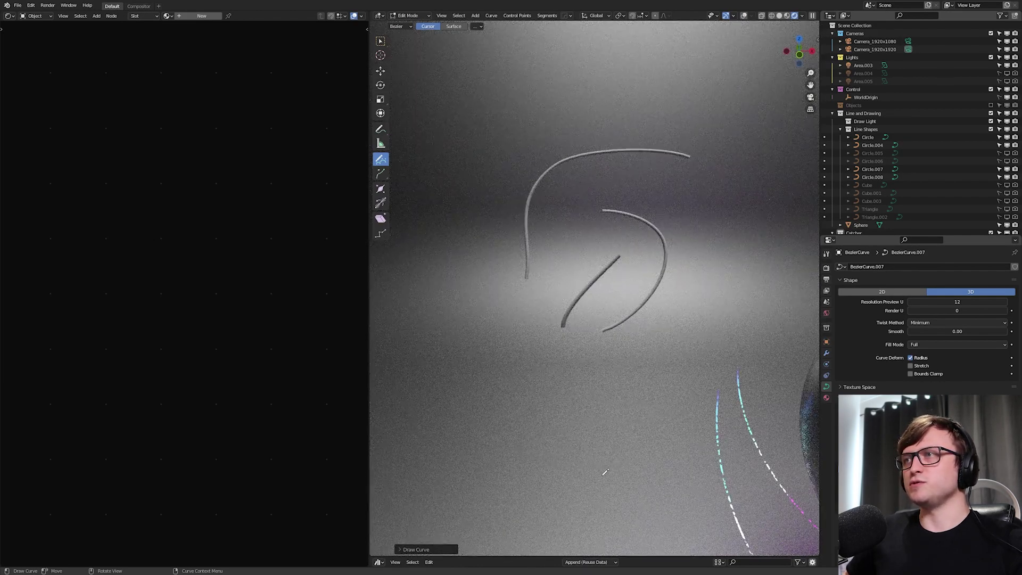
pyautogui.hotkey('ctrl', 'z')
pyautogui.hotkey('ctrl', 'z')
pyautogui.hotkey('ctrl', 'z')
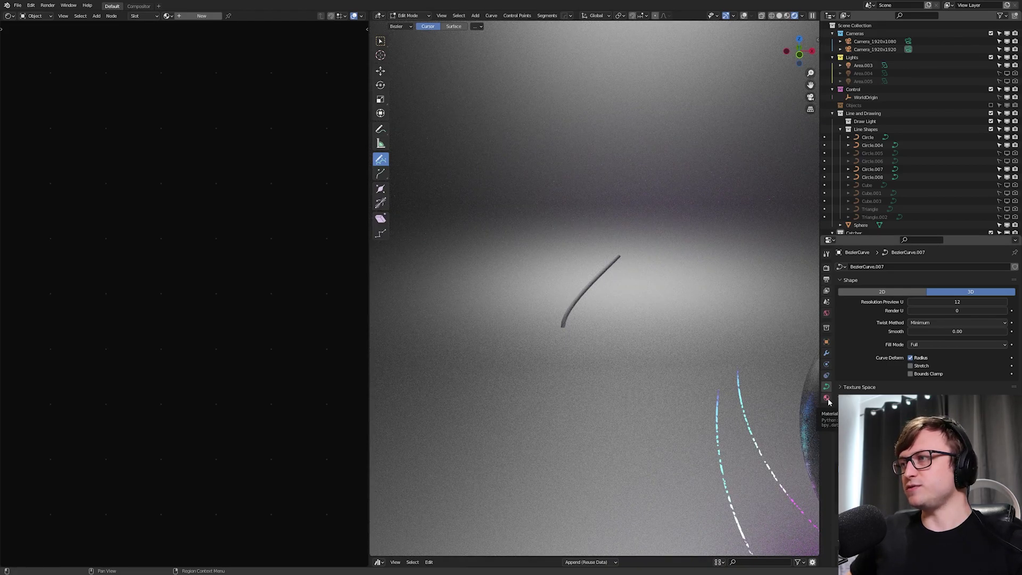
# Assign the existing Line material to the drawn curve
pyautogui.click(827, 397)
pyautogui.click(841, 310)
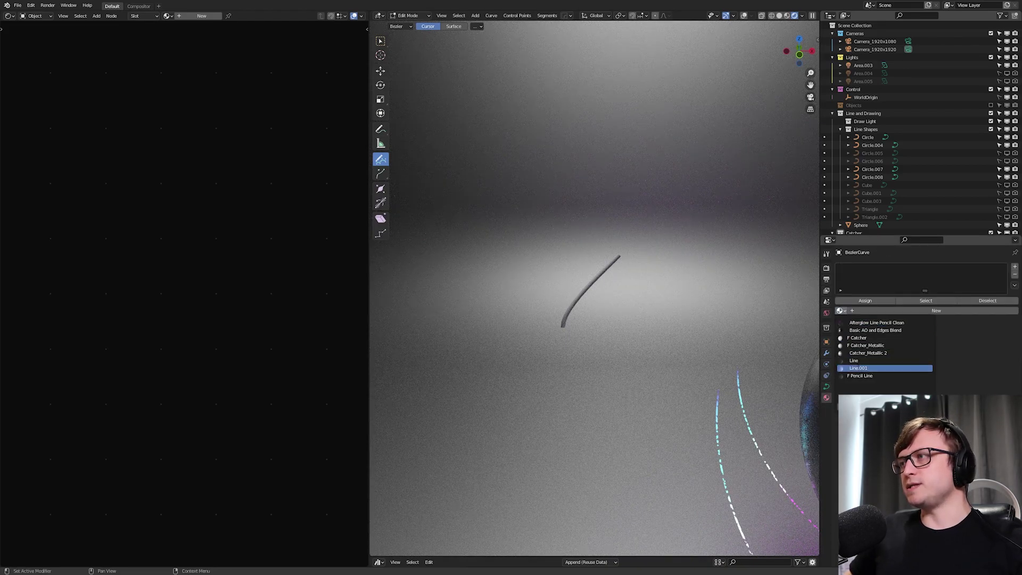
pyautogui.click(854, 360)
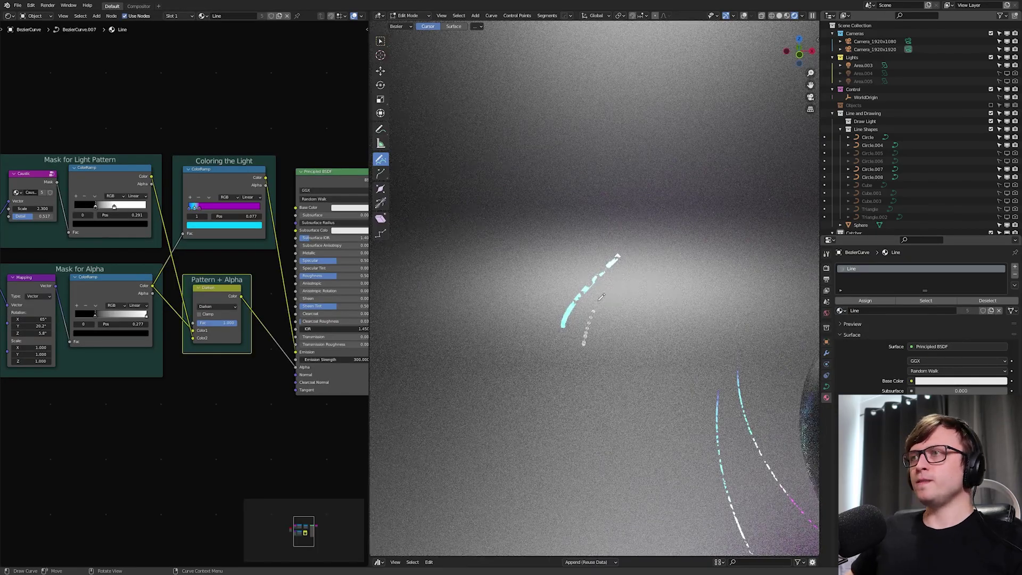
# Try drawing several freehand strokes around the first one with the Line material applied
pyautogui.moveTo(598, 301); pyautogui.dragTo(673, 183)
pyautogui.moveTo(650, 330); pyautogui.dragTo(531, 135)
pyautogui.moveTo(517, 318); pyautogui.dragTo(658, 158)
# In camera view, draw a zigzag stroke and a handwritten word beside the sphere, undoing each one
pyautogui.moveTo(616, 291)
pyautogui.mouseDown(button='middle')
pyautogui.moveTo(630, 296)
pyautogui.moveTo(643, 283)
pyautogui.mouseUp(button='middle')
pyautogui.press('KP_0')
pyautogui.scroll(-3, 637, 283)
pyautogui.scroll(1, 629, 283)
pyautogui.scroll(2, 581, 240)
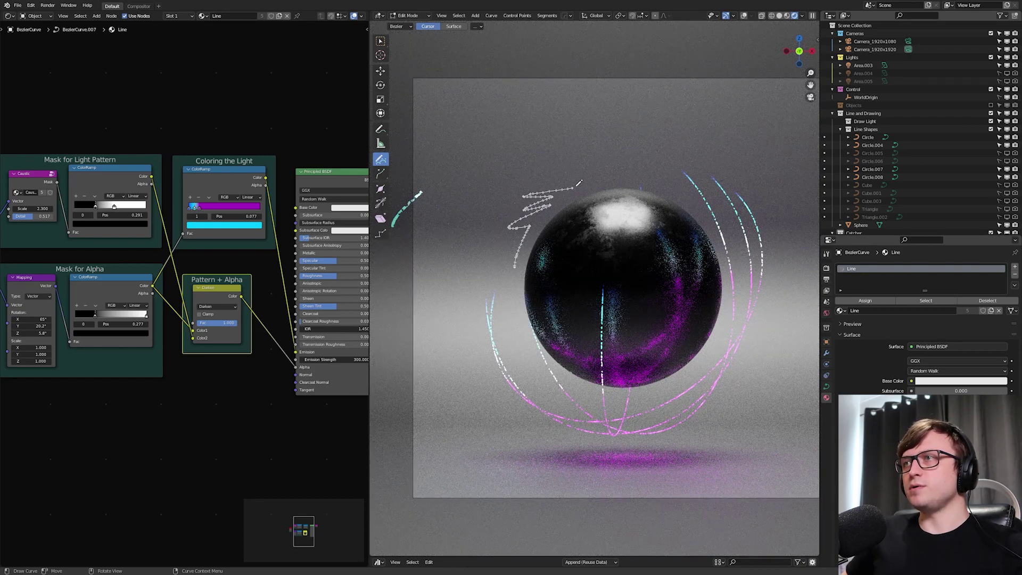
pyautogui.moveTo(627, 144); pyautogui.dragTo(627, 144)
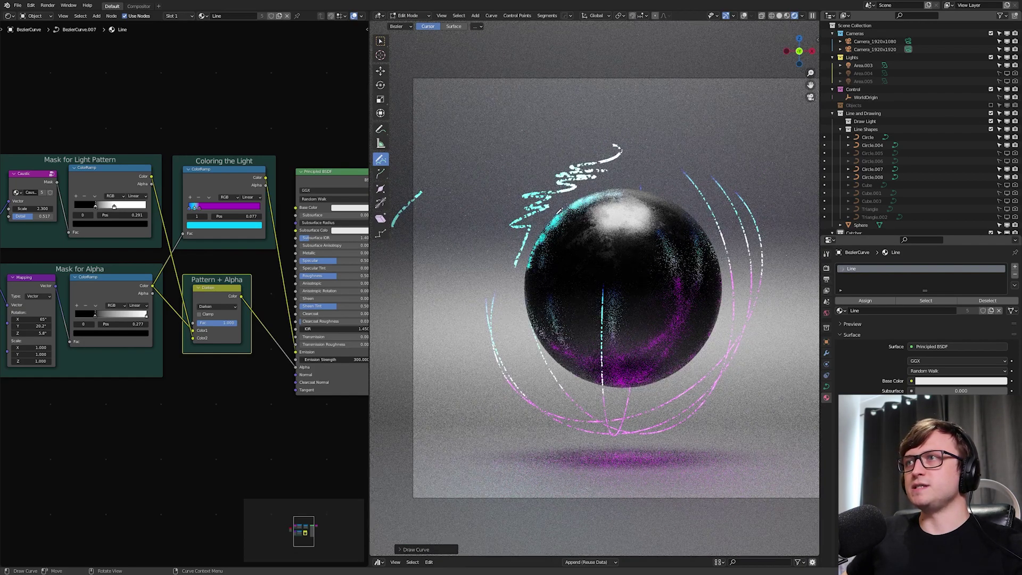
pyautogui.hotkey('ctrl', 'z')
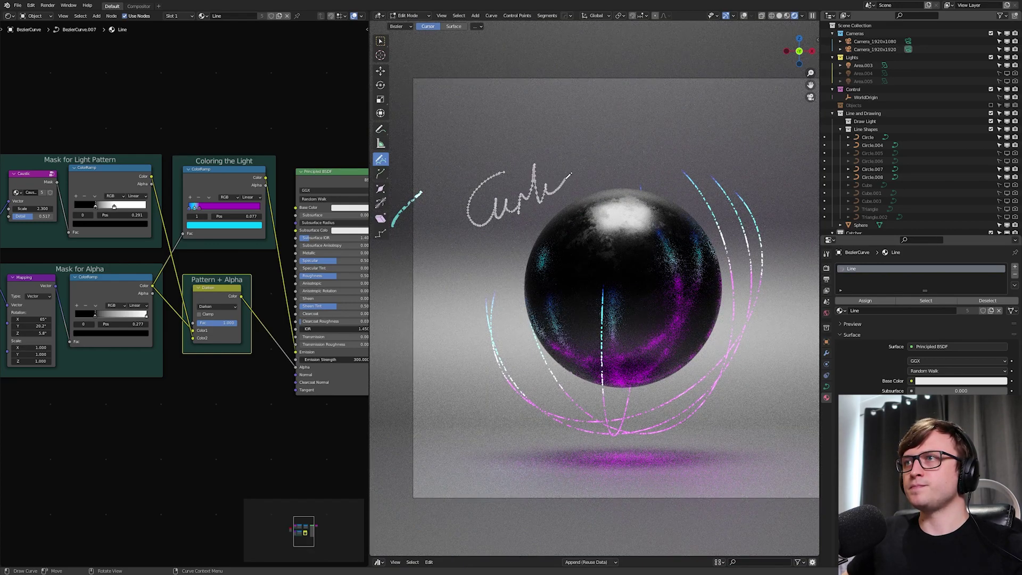
pyautogui.moveTo(593, 153); pyautogui.dragTo(608, 152)
pyautogui.hotkey('ctrl', 'z')
# Draw a long looping stroke sweeping over the upper part of the sphere and inspect it from the camera view
pyautogui.moveTo(513, 288)
pyautogui.mouseDown()
pyautogui.moveTo(486, 240)
pyautogui.moveTo(722, 159)
pyautogui.mouseUp()
pyautogui.moveTo(565, 267); pyautogui.dragTo(638, 270, button='middle')
pyautogui.scroll(4, 638, 270)
pyautogui.press('KP_0')
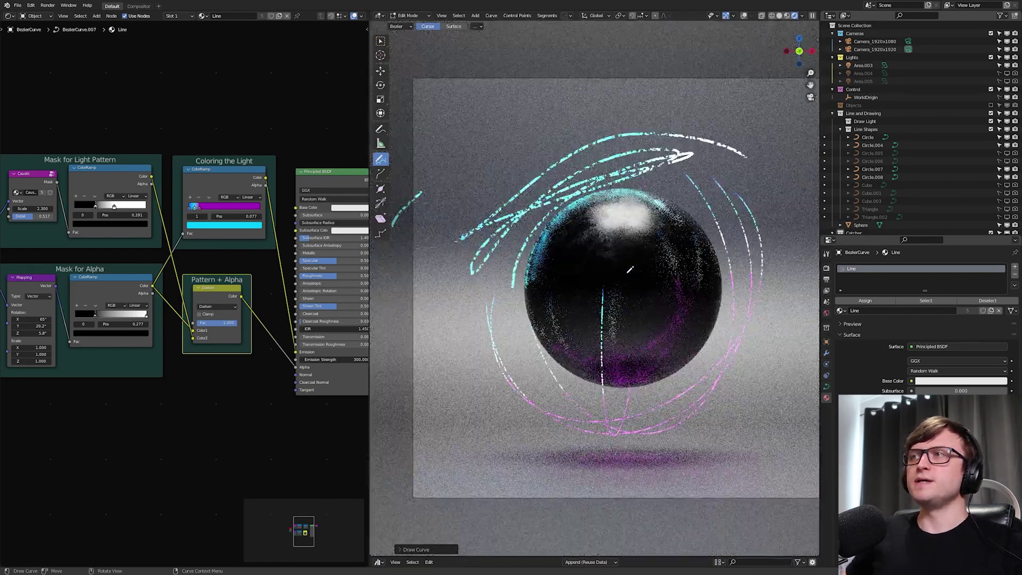
# Try several positions for the black stop of the Mask for Alpha colour ramp to shift where the strokes fade
pyautogui.scroll(2, 141, 310)
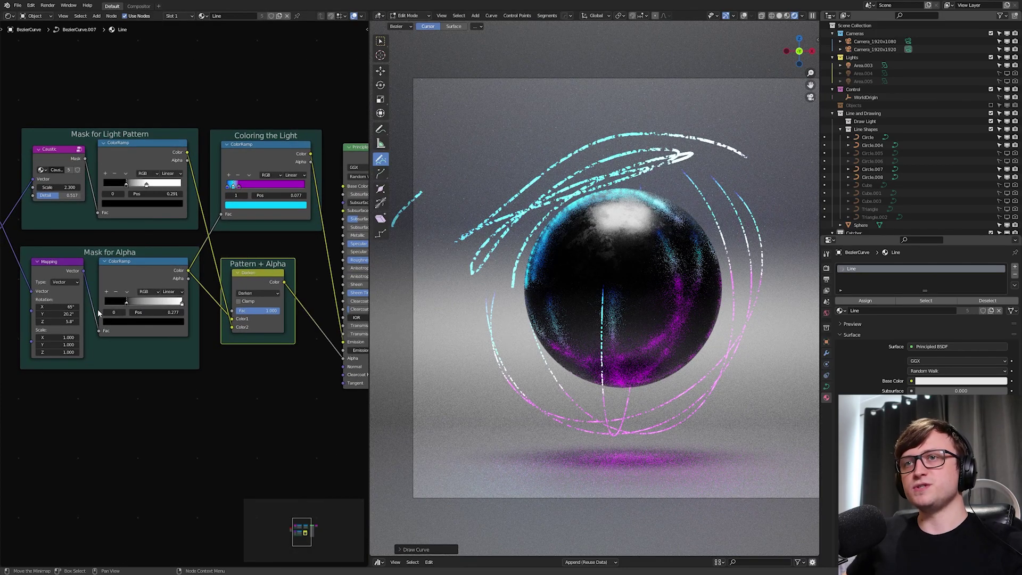
pyautogui.moveTo(126, 303)
pyautogui.mouseDown()
pyautogui.moveTo(141, 304)
pyautogui.moveTo(132, 303)
pyautogui.mouseUp()
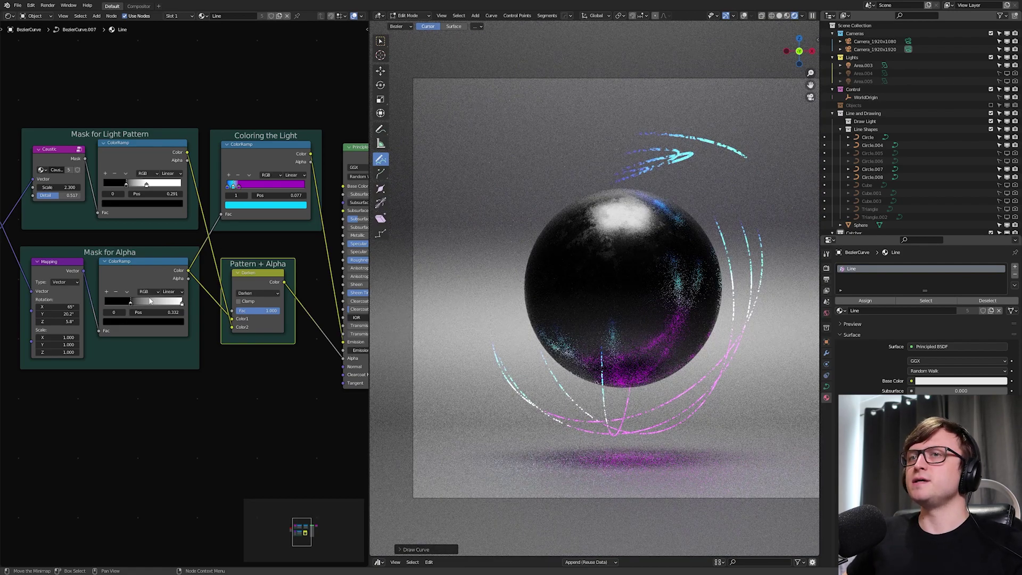
pyautogui.moveTo(131, 303); pyautogui.dragTo(130, 303)
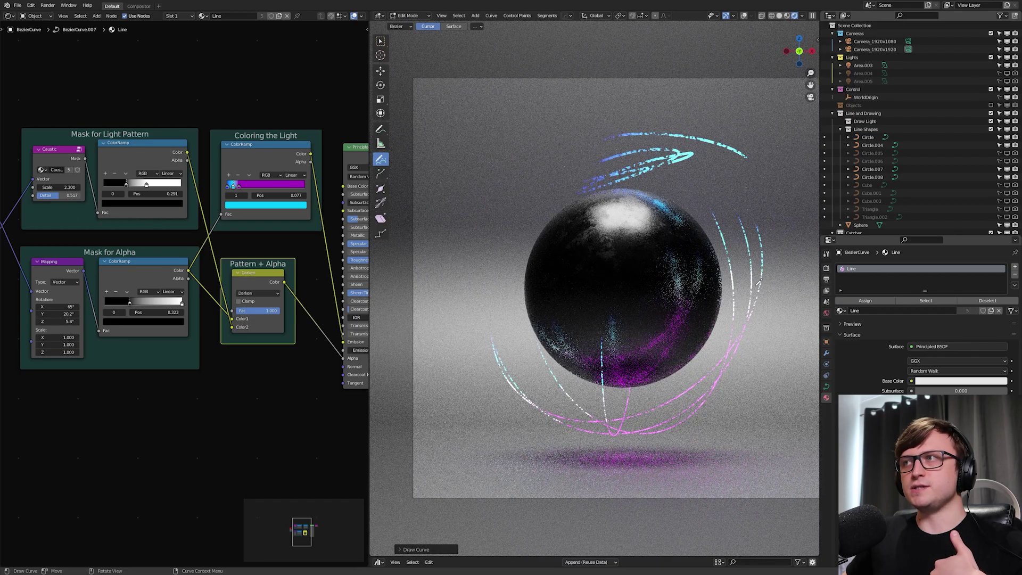
pyautogui.moveTo(128, 304); pyautogui.dragTo(116, 304)
pyautogui.moveTo(116, 309); pyautogui.dragTo(126, 309)
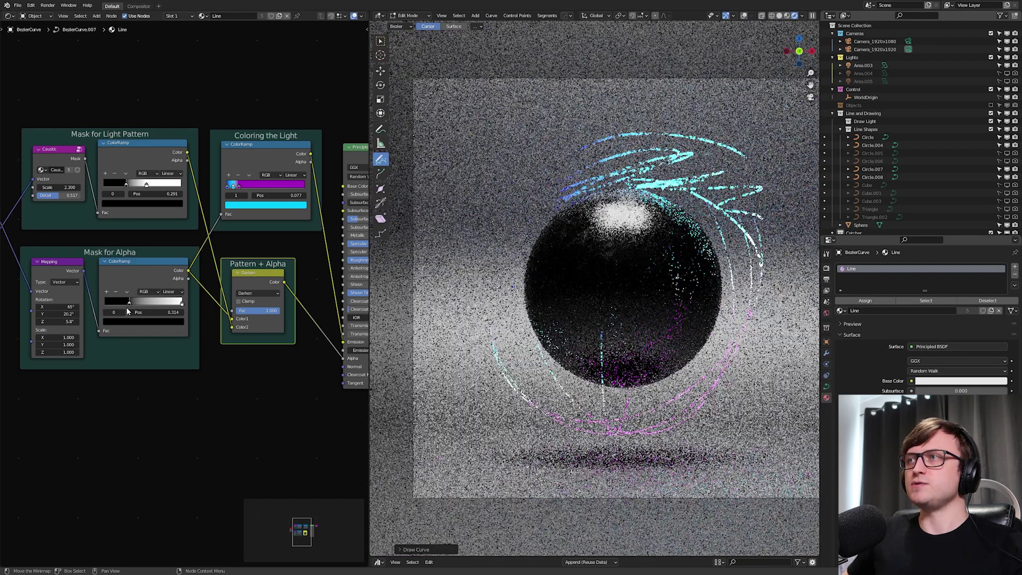
# Draw a handwritten word above the sphere and set the Mask for Alpha ramp's black stop position to 0.264
pyautogui.moveTo(664, 179); pyautogui.dragTo(720, 166)
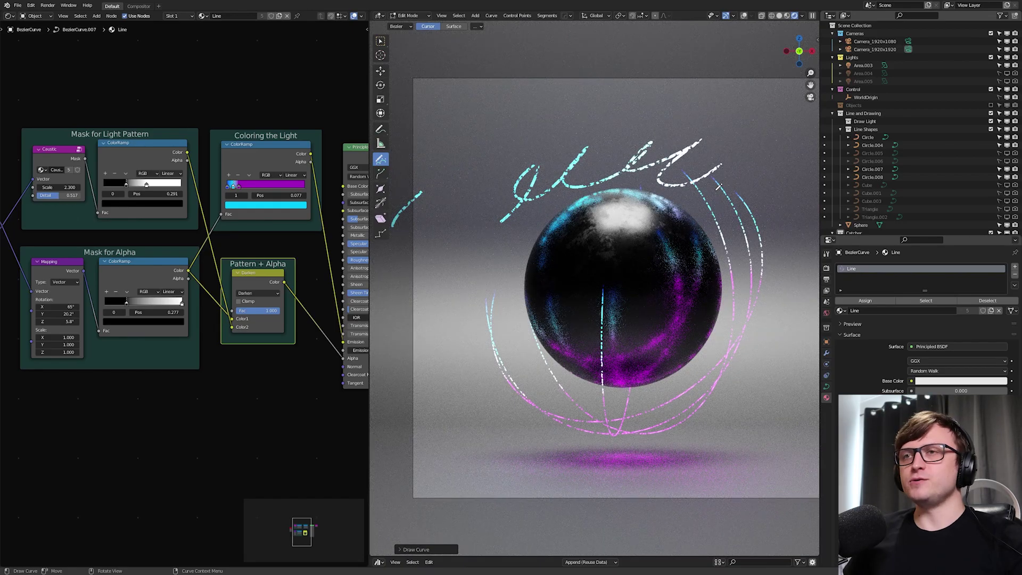
pyautogui.moveTo(127, 303); pyautogui.dragTo(126, 305)
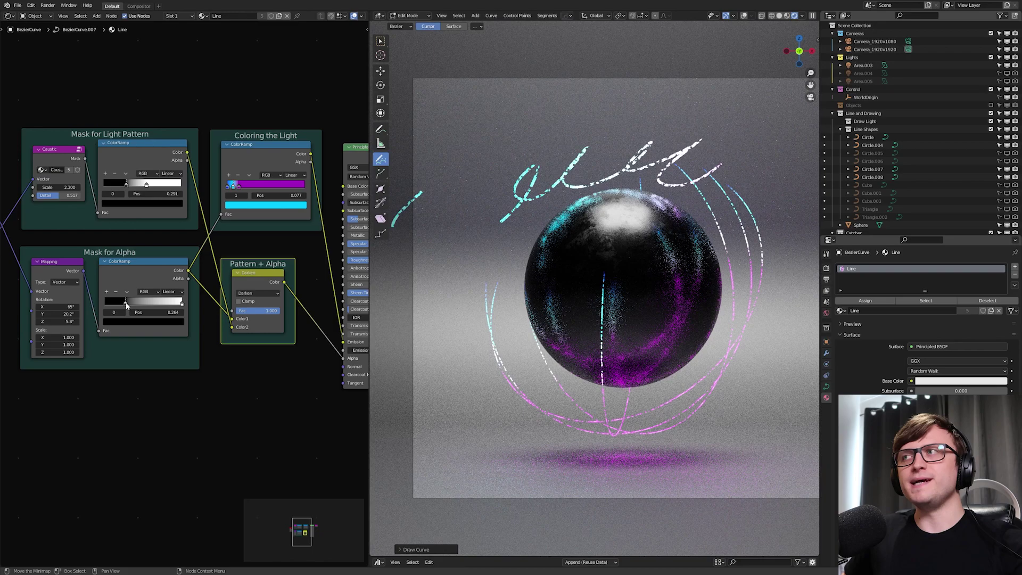
pyautogui.moveTo(178, 335); pyautogui.dragTo(129, 278, button='middle')
pyautogui.moveTo(129, 312); pyautogui.dragTo(69, 315, button='middle')
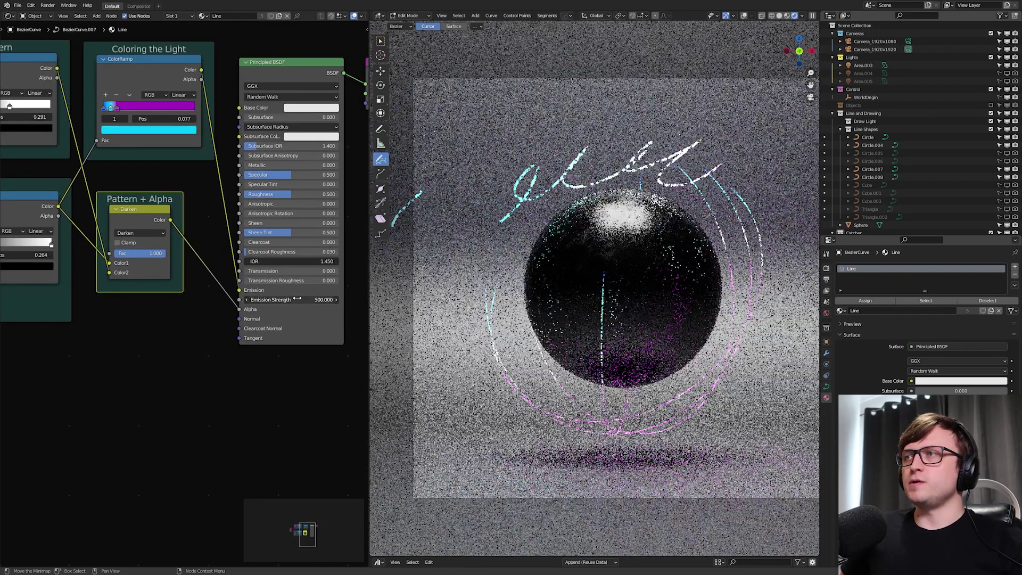
pyautogui.moveTo(173, 309); pyautogui.dragTo(207, 320, button='middle')
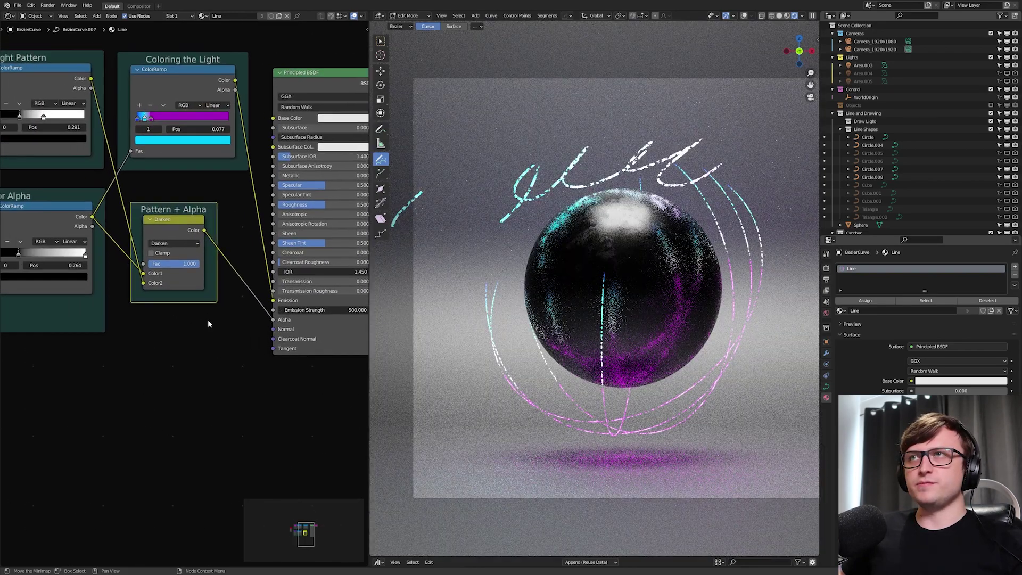
# Return the drawn curve to Object Mode with the viewport overlays shown, and save the file
pyautogui.click(409, 18)
pyautogui.click(410, 31)
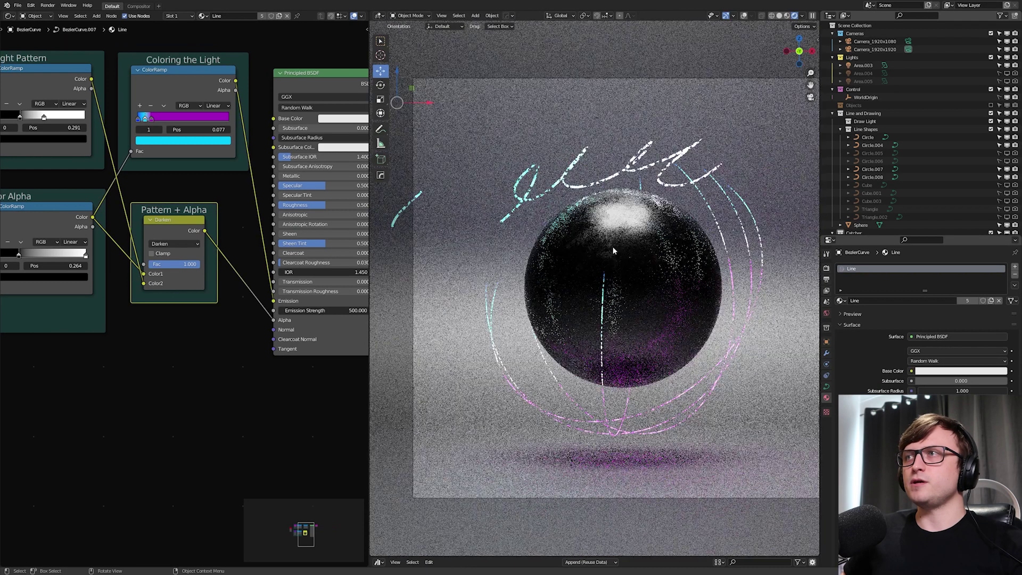
pyautogui.click(420, 195)
pyautogui.press('z')
pyautogui.click(426, 135)
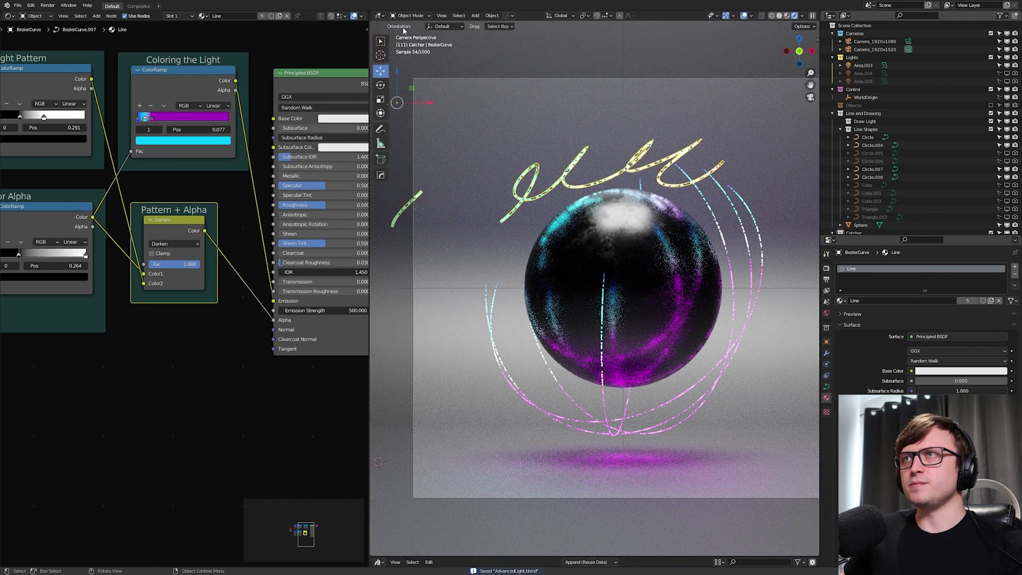
# Delete the stray stroke outside the camera frame from the drawn curve, return to Object Mode and deselect everything
pyautogui.click(410, 33)
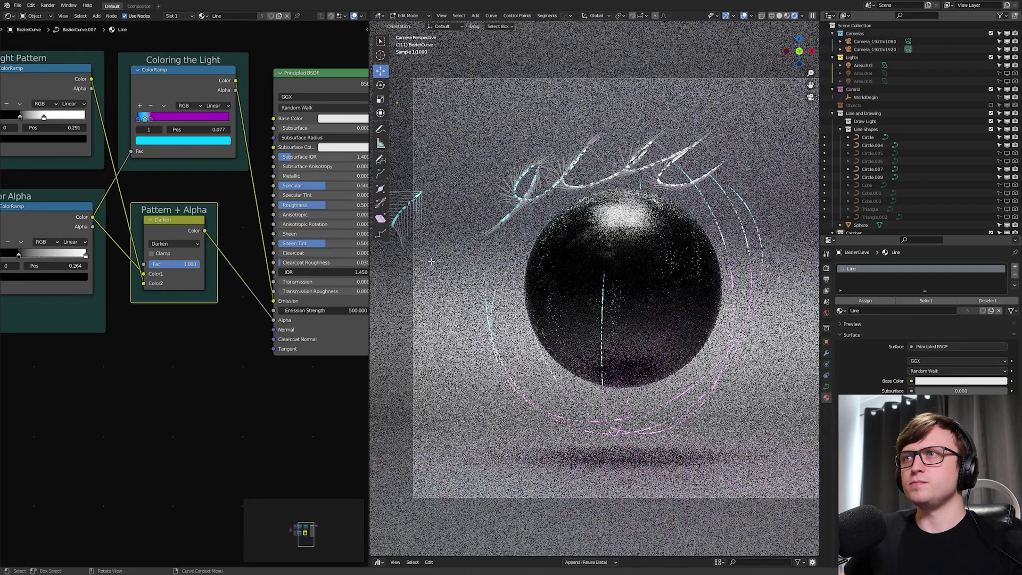
pyautogui.moveTo(487, 287); pyautogui.dragTo(387, 139)
pyautogui.press('x')
pyautogui.click(471, 196)
pyautogui.press('Tab')
pyautogui.hotkey('alt', 'a')
pyautogui.keyDown('shift'); pyautogui.moveTo(671, 346); pyautogui.dragTo(624, 346, button='middle'); pyautogui.keyUp('shift')
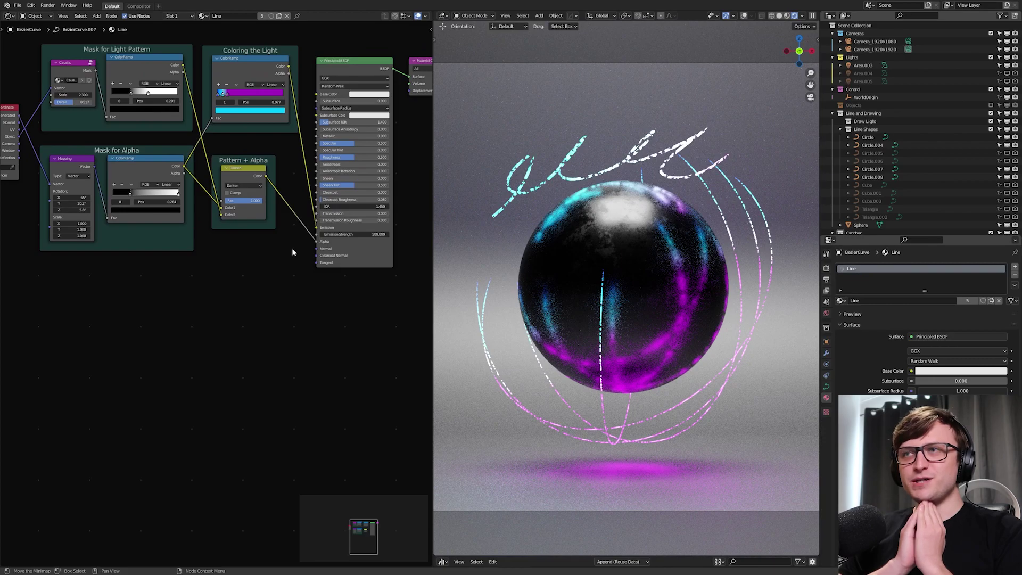
# Add a Light Path node in the empty area below the Mask for Alpha frame
pyautogui.moveTo(347, 267); pyautogui.dragTo(278, 324, button='middle')
pyautogui.scroll(7, 278, 324)
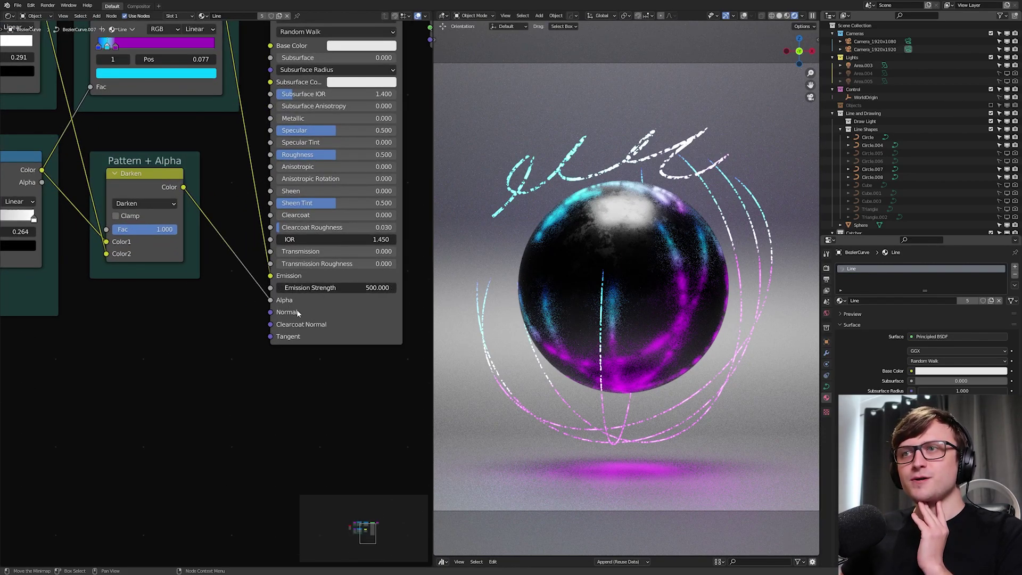
pyautogui.scroll(-2, 274, 372)
pyautogui.moveTo(190, 364); pyautogui.dragTo(237, 375, button='middle')
pyautogui.scroll(-3, 231, 319)
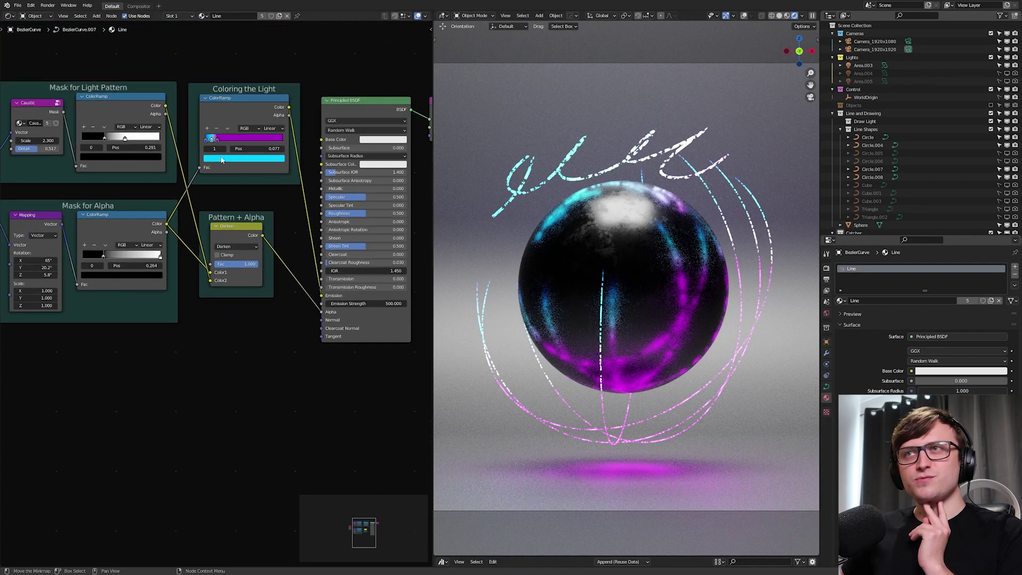
pyautogui.keyDown('shift'); pyautogui.scroll(-5, 139, 323); pyautogui.keyUp('shift')
pyautogui.hotkey('shift', 'a')
pyautogui.write('light')
pyautogui.press('Return')
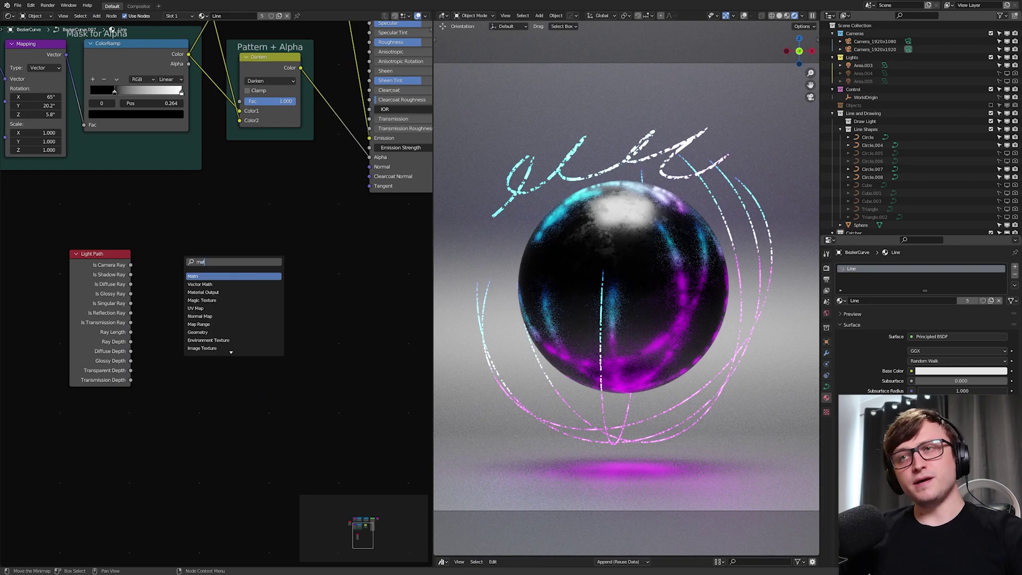
# Add a Math node beside the Light Path node and set it to Greater Than
pyautogui.press('Return')
pyautogui.click(186, 259)
pyautogui.click(189, 256)
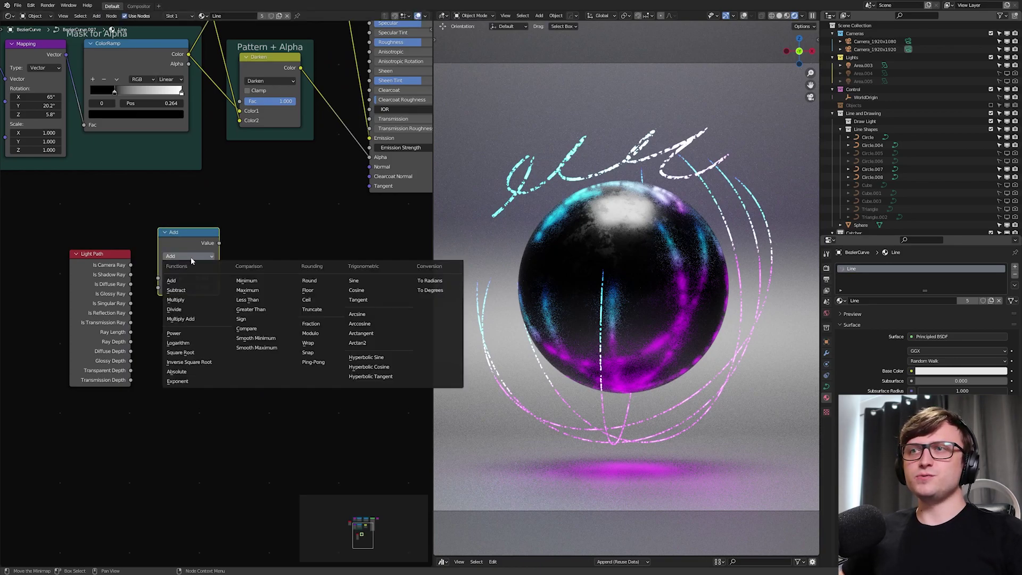
pyautogui.click(253, 309)
# Duplicate the Greater Than node, place the copy directly beneath it and set it to Less Than
pyautogui.hotkey('shift', 'd')
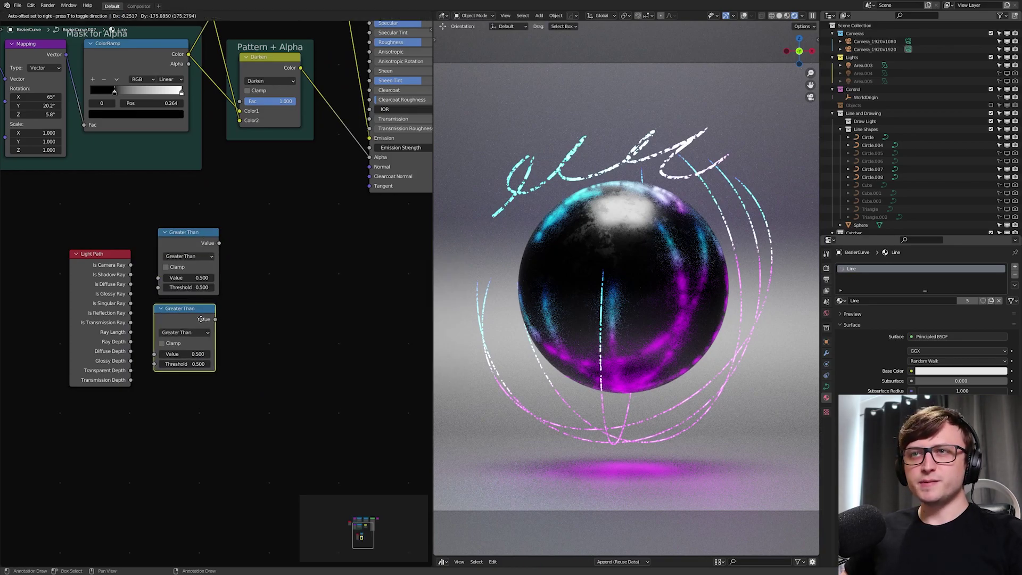
pyautogui.click(200, 316)
pyautogui.click(191, 335)
pyautogui.click(236, 379)
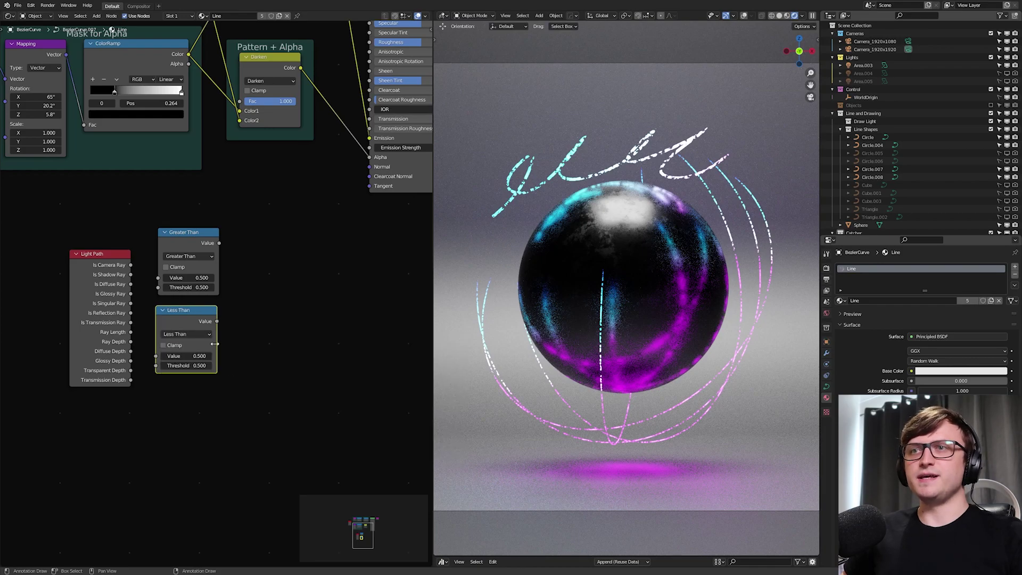
pyautogui.moveTo(198, 314); pyautogui.dragTo(202, 313)
# Set the Greater Than threshold to 0 and the Less Than threshold to 1, and reposition the Light Path node
pyautogui.click(192, 294)
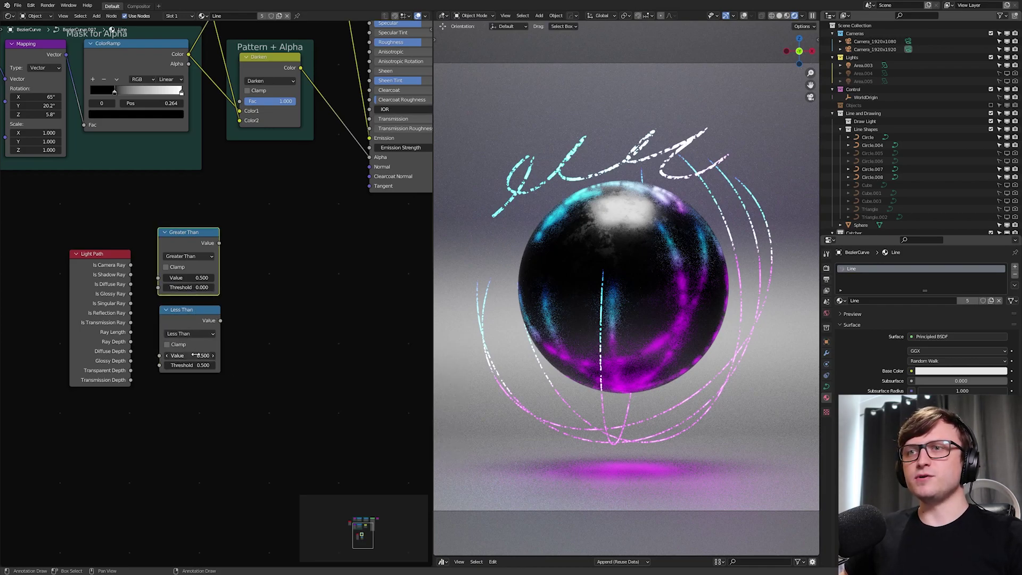
pyautogui.moveTo(167, 316); pyautogui.dragTo(159, 338, button='middle')
pyautogui.moveTo(104, 296); pyautogui.dragTo(93, 300)
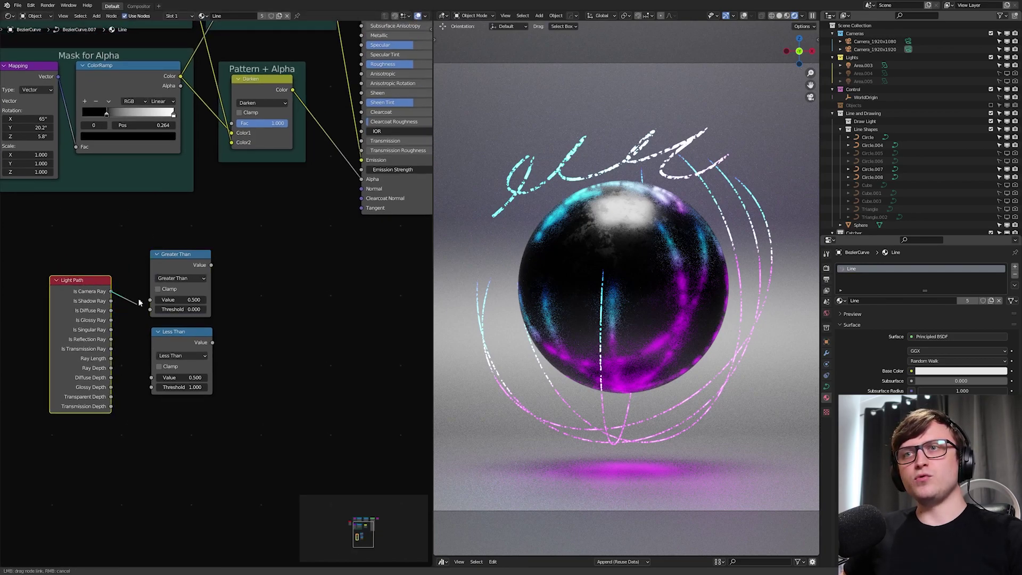
# Try connecting the Light Path's Is Camera Ray output directly to the Principled BSDF's Alpha input
pyautogui.moveTo(162, 260); pyautogui.dragTo(350, 184)
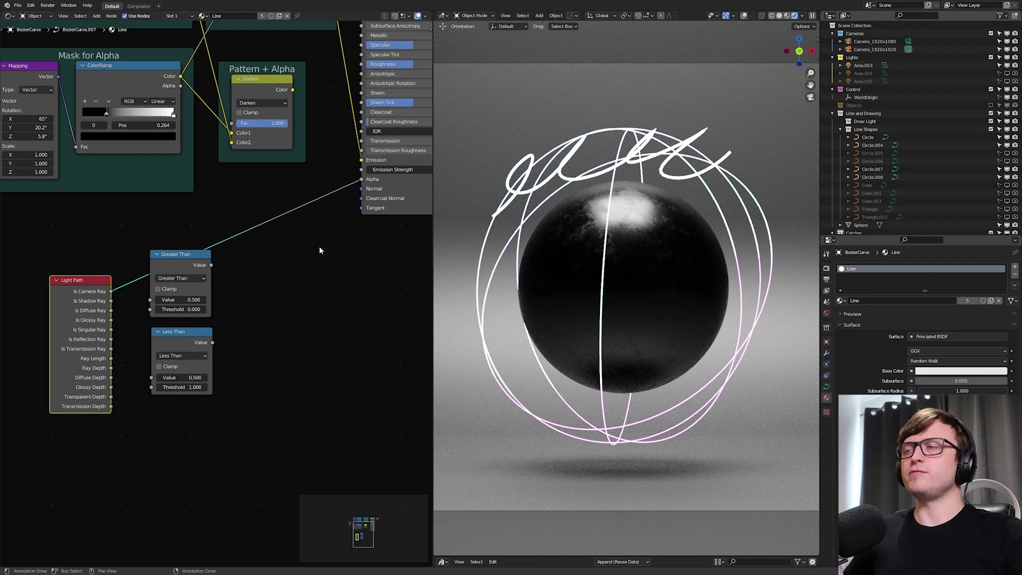
pyautogui.moveTo(317, 245); pyautogui.dragTo(336, 237, button='middle')
pyautogui.moveTo(118, 284); pyautogui.dragTo(113, 257)
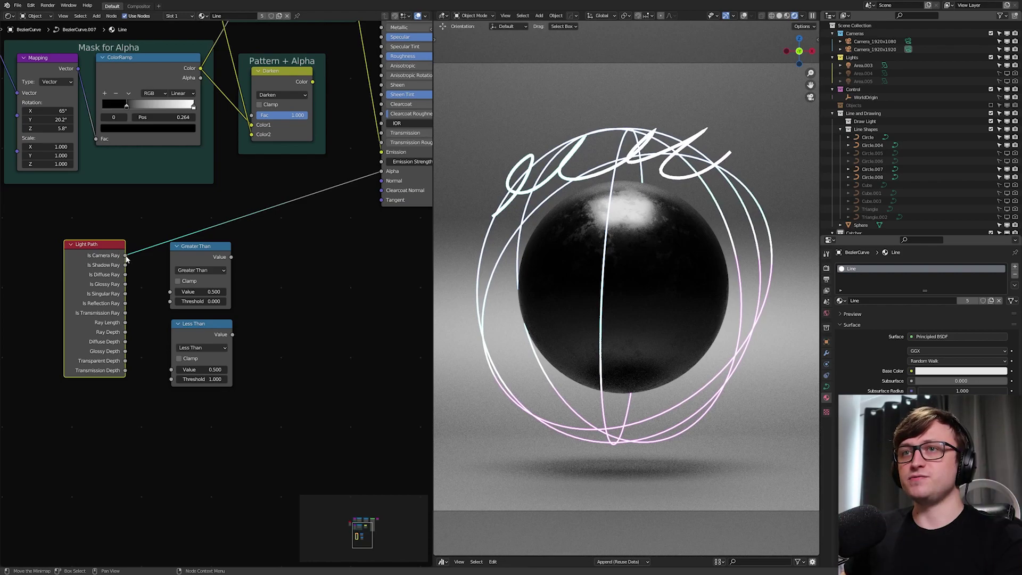
# Route the Is Camera Ray output through the Less Than node into the Principled BSDF's Alpha input
pyautogui.moveTo(232, 334); pyautogui.dragTo(381, 170)
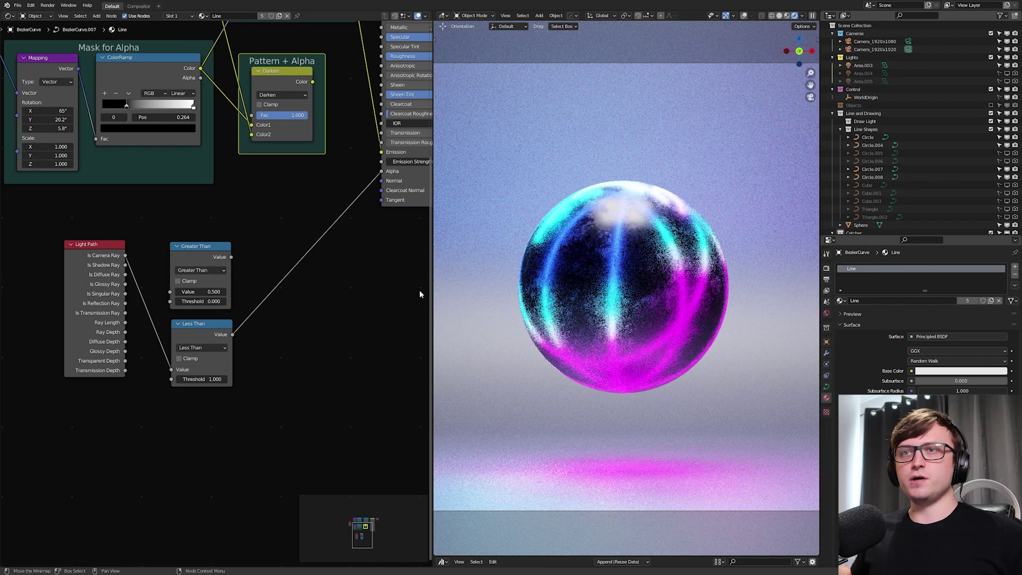
pyautogui.press('Home')
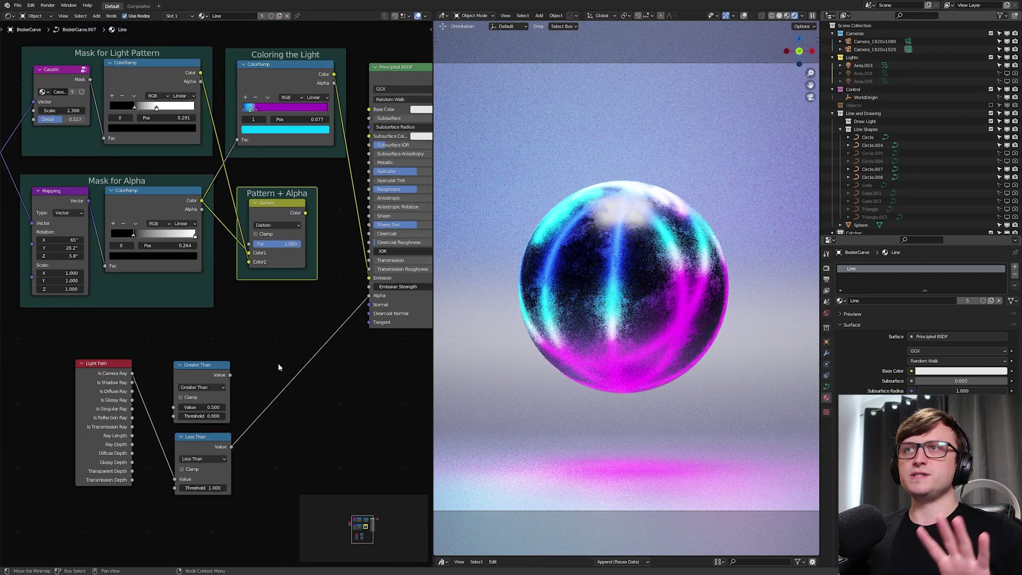
pyautogui.click(274, 292)
pyautogui.moveTo(255, 336); pyautogui.dragTo(271, 279, button='middle')
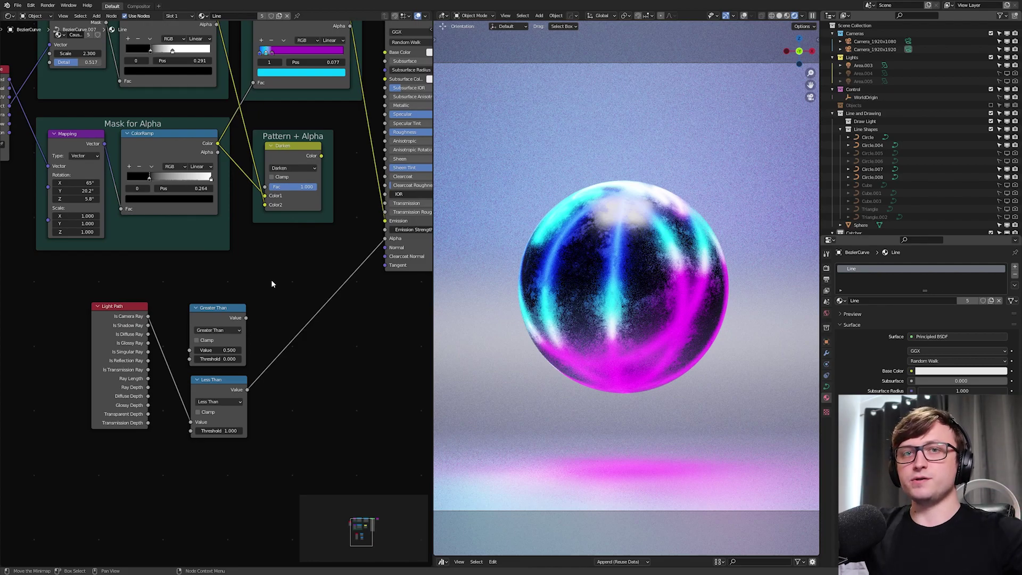
# Connect Is Camera Ray to the Greater Than node's Value and feed the Greater Than output into Alpha
pyautogui.moveTo(133, 291); pyautogui.dragTo(181, 330)
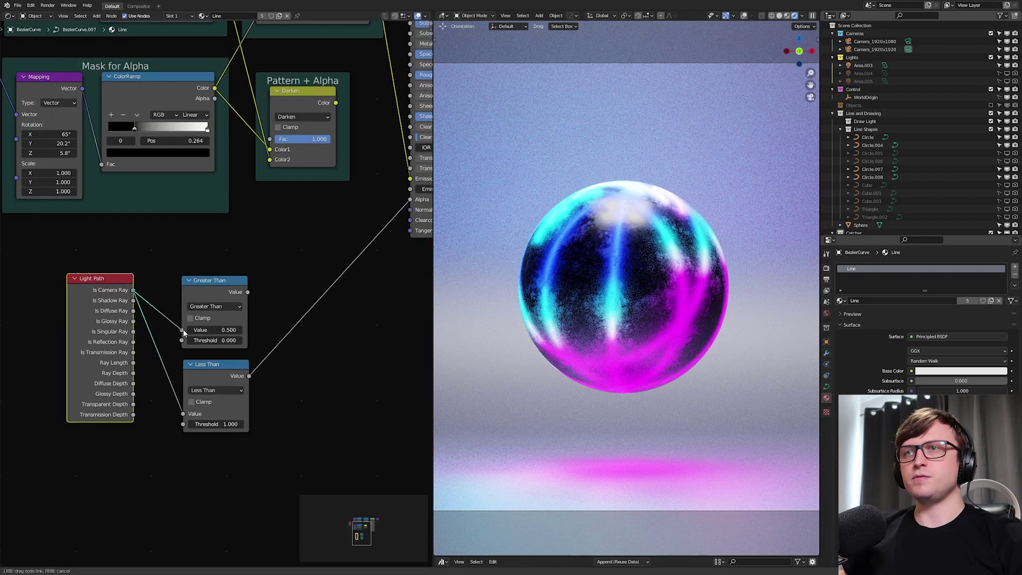
pyautogui.moveTo(244, 297); pyautogui.dragTo(222, 308, button='middle')
pyautogui.moveTo(378, 219); pyautogui.dragTo(379, 217)
pyautogui.moveTo(286, 326); pyautogui.dragTo(313, 306, button='middle')
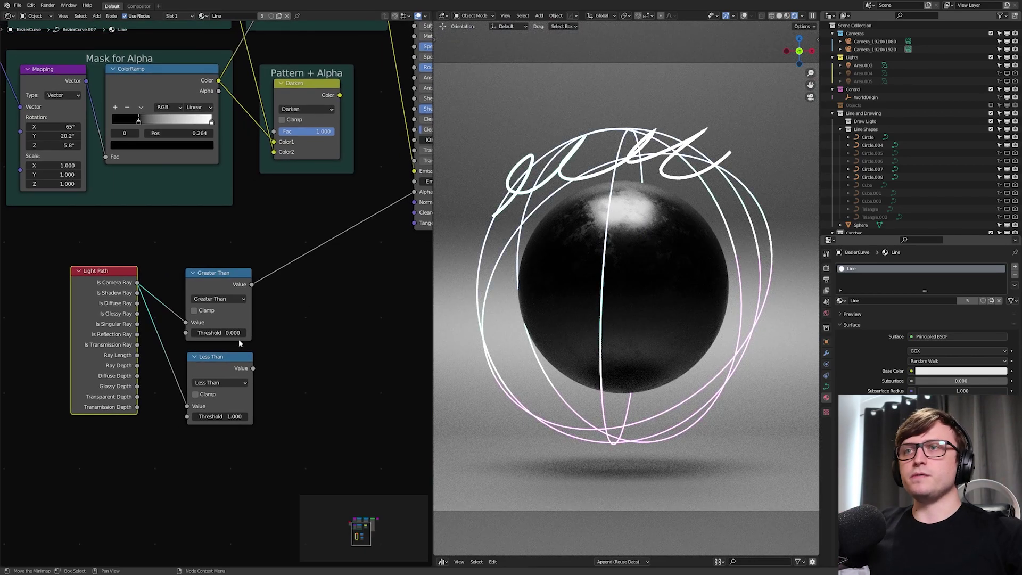
# Swap the Alpha input to the Less Than output for comparison, and reconnect it to the Greater Than output
pyautogui.moveTo(232, 338); pyautogui.dragTo(221, 359, button='middle')
pyautogui.moveTo(226, 385)
pyautogui.mouseDown()
pyautogui.moveTo(216, 379)
pyautogui.moveTo(227, 382)
pyautogui.mouseUp()
pyautogui.moveTo(227, 382); pyautogui.dragTo(218, 388, button='middle')
pyautogui.moveTo(218, 388); pyautogui.dragTo(394, 218)
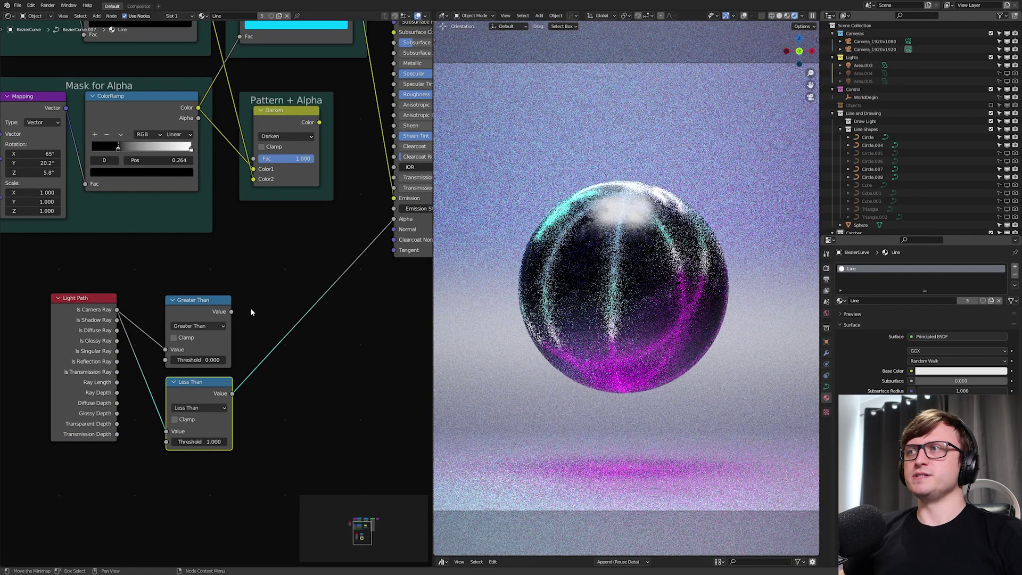
pyautogui.hotkey('ctrl', 'z')
pyautogui.moveTo(255, 385); pyautogui.dragTo(393, 218)
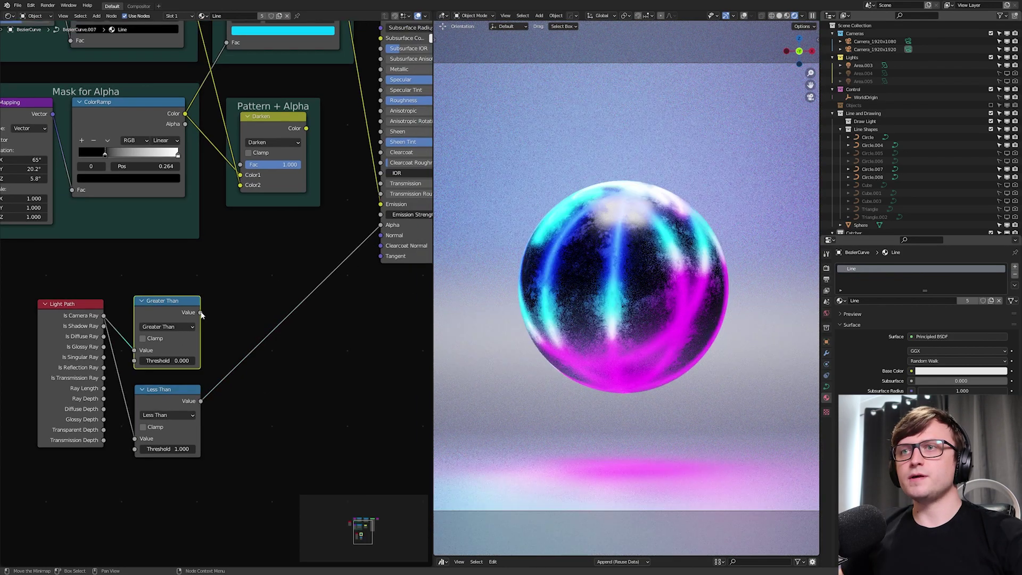
pyautogui.moveTo(200, 313); pyautogui.dragTo(379, 226)
pyautogui.scroll(1, 258, 338)
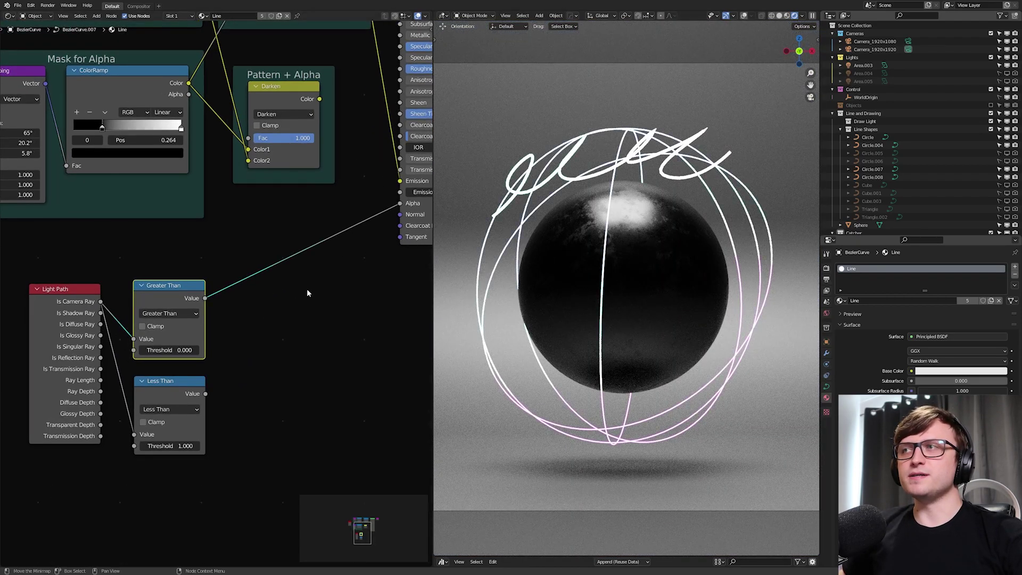
# Add a Math node set to Multiply and wire it between the Greater Than output and the Principled BSDF's Alpha
pyautogui.moveTo(307, 289); pyautogui.dragTo(344, 278, button='middle')
pyautogui.press('g')
pyautogui.click(172, 348)
pyautogui.hotkey('shift', 'a')
pyautogui.click(250, 295)
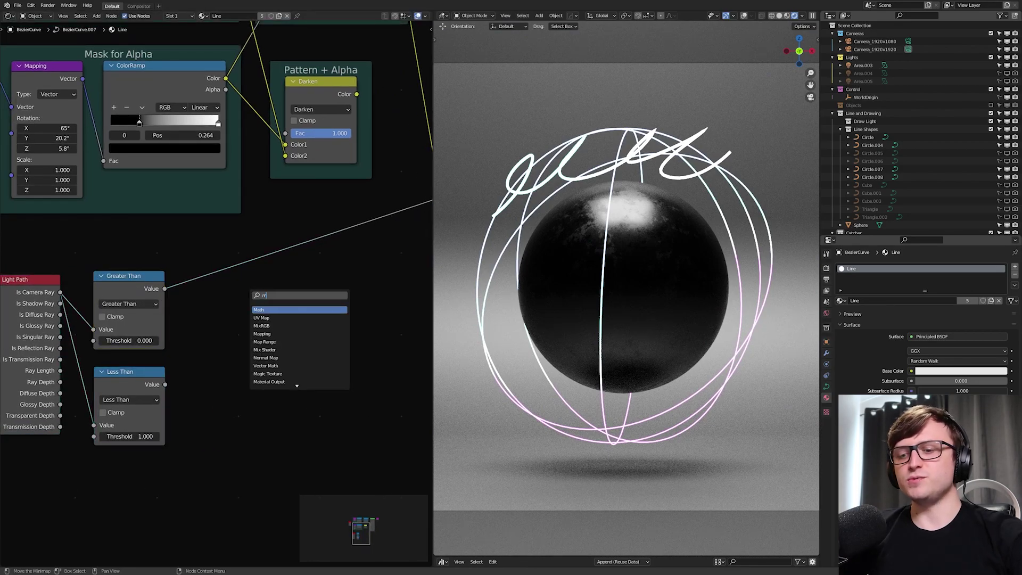
pyautogui.press('Return')
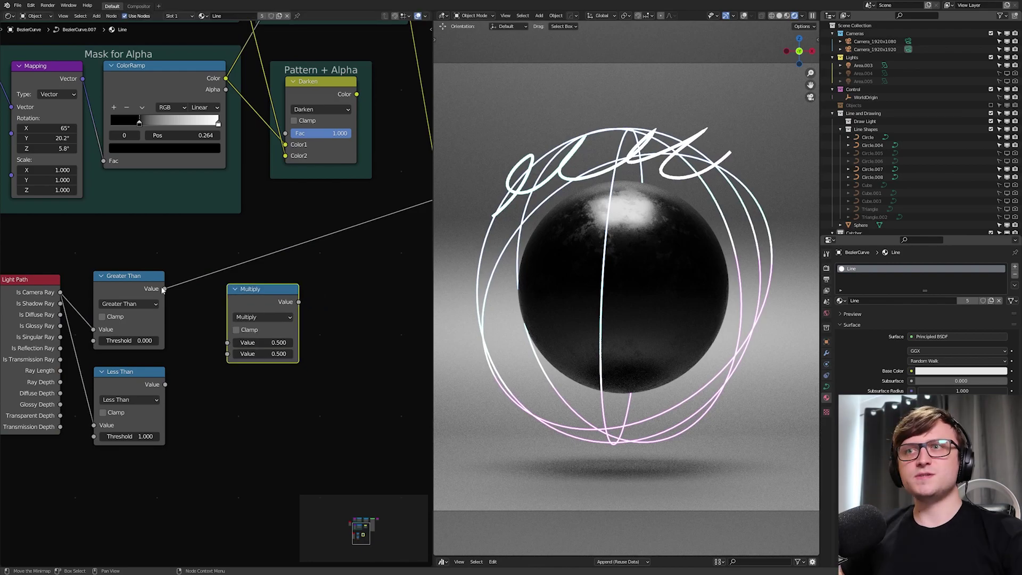
pyautogui.moveTo(164, 288); pyautogui.dragTo(232, 316)
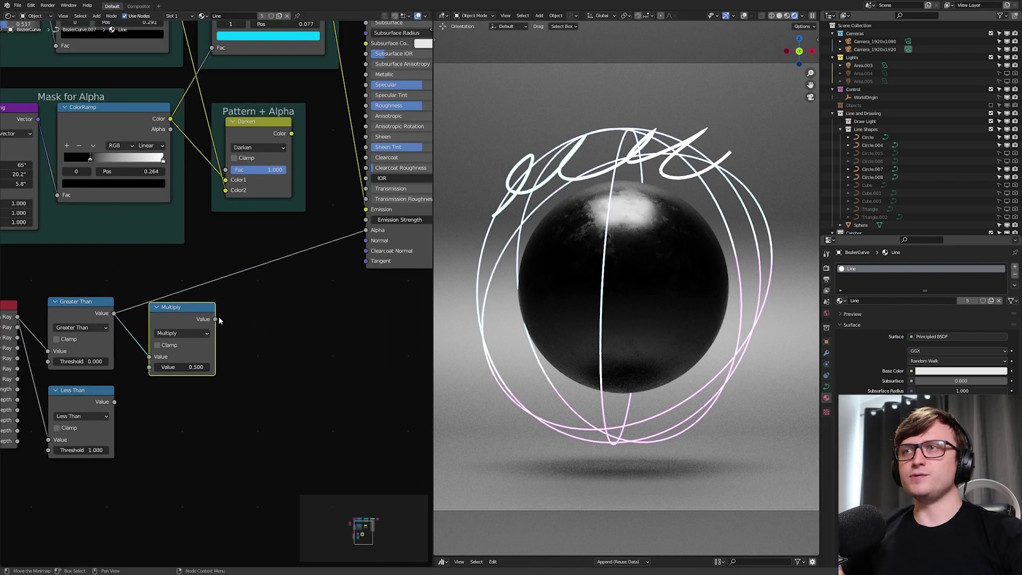
pyautogui.moveTo(215, 319); pyautogui.dragTo(365, 230)
# Lower the Multiply node's second value to 0.010
pyautogui.moveTo(187, 366); pyautogui.dragTo(160, 367)
pyautogui.moveTo(183, 337); pyautogui.dragTo(203, 288, button='middle')
pyautogui.scroll(5, 204, 288)
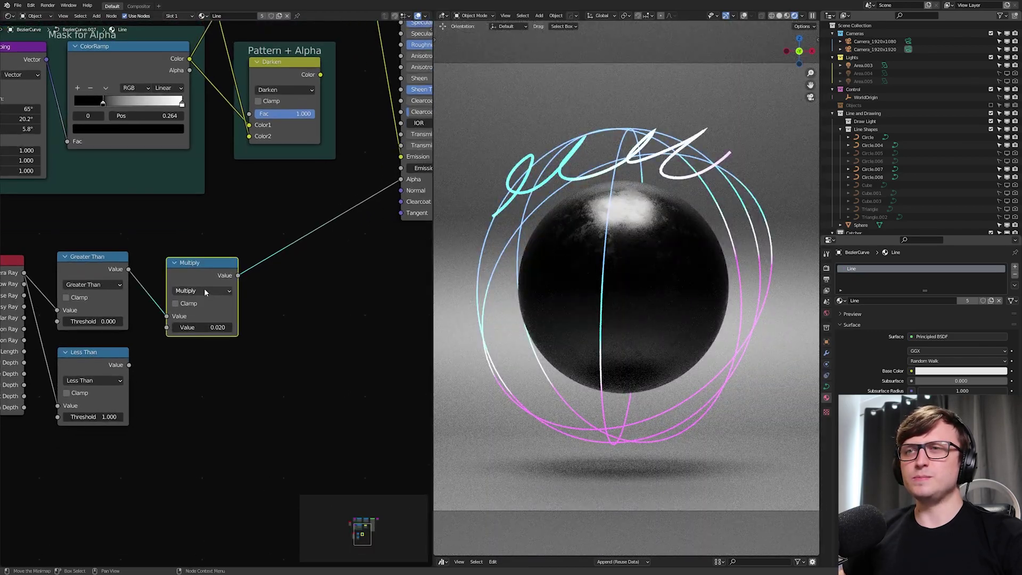
pyautogui.moveTo(197, 339)
pyautogui.mouseDown()
pyautogui.moveTo(176, 340)
pyautogui.moveTo(205, 339)
pyautogui.mouseUp()
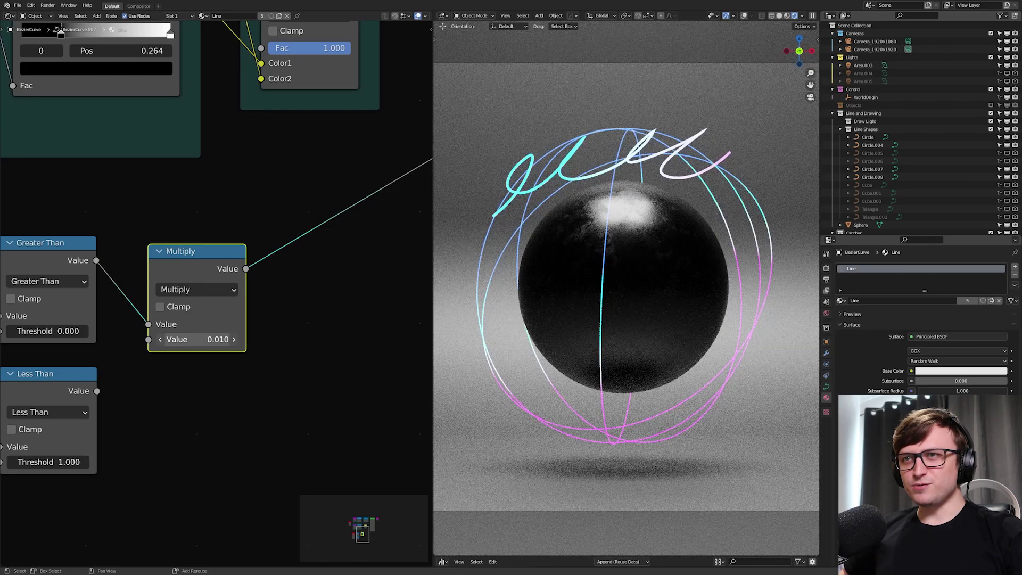
# Set the Multiply node's second value to 0.020 and add a Value node set to 0.001 beside the Less Than node
pyautogui.moveTo(205, 339); pyautogui.dragTo(227, 341)
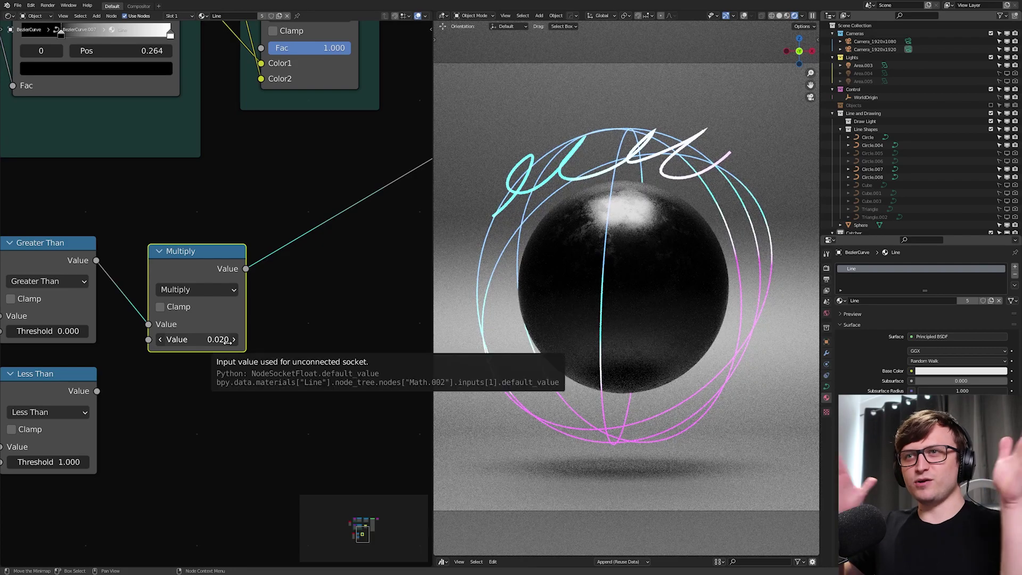
pyautogui.scroll(-1, 250, 335)
pyautogui.moveTo(240, 332); pyautogui.dragTo(223, 230, button='middle')
pyautogui.hotkey('shift', 'a')
pyautogui.click(189, 277)
pyautogui.write('val')
pyautogui.press('Return')
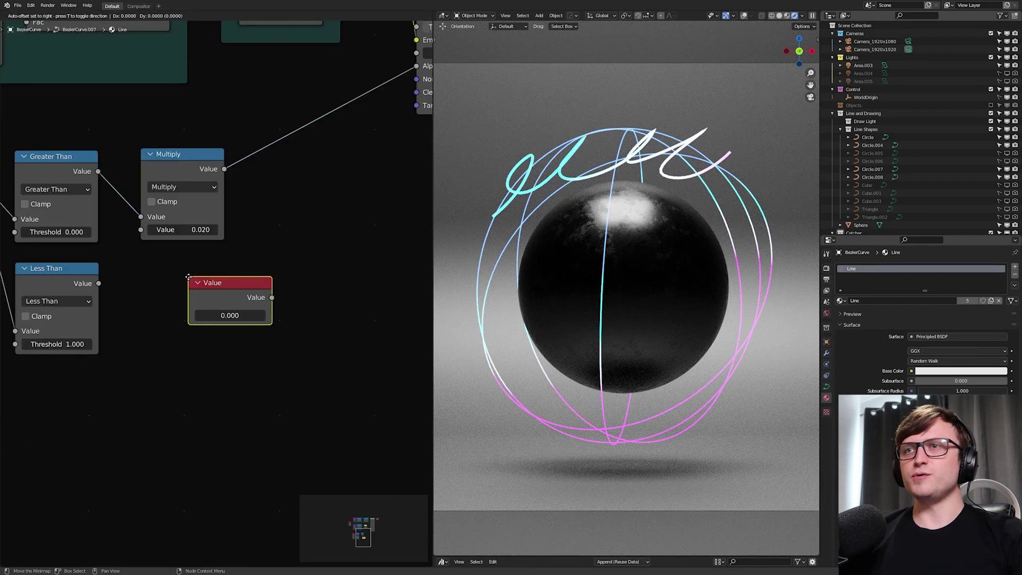
pyautogui.click(104, 293)
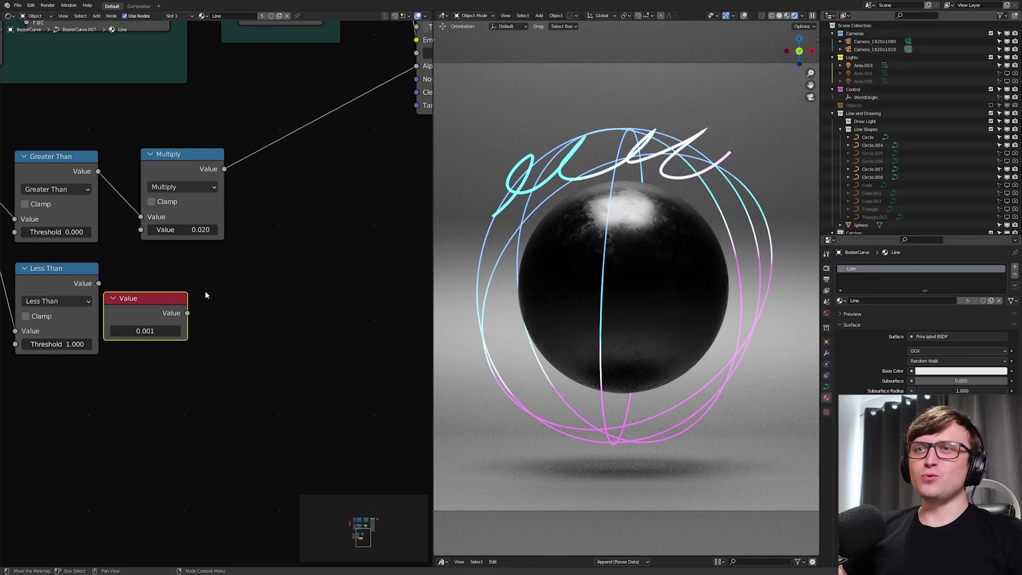
# Add a second Math node set to Multiply and connect the Value node's output to its first input
pyautogui.hotkey('shift', 'a')
pyautogui.press('Return')
pyautogui.click(226, 317)
pyautogui.click(254, 330)
pyautogui.click(241, 386)
pyautogui.moveTo(187, 314); pyautogui.dragTo(218, 359)
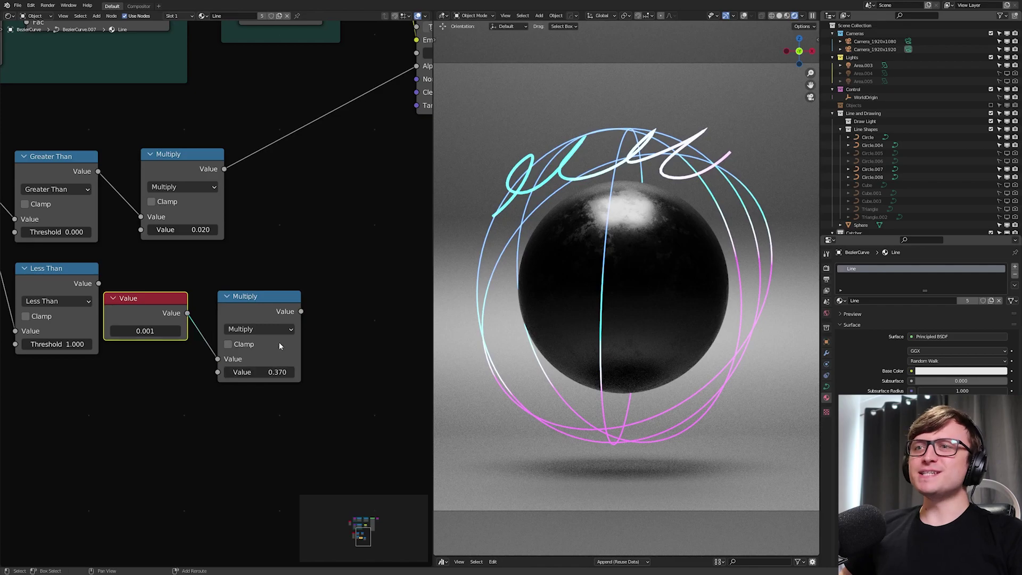
# Feed the second Multiply into the first Multiply's second input and set the second Multiply's own value to 3.810
pyautogui.moveTo(244, 264); pyautogui.dragTo(140, 230)
pyautogui.moveTo(258, 371); pyautogui.dragTo(416, 371)
pyautogui.moveTo(265, 365); pyautogui.dragTo(281, 397, button='middle')
pyautogui.scroll(-1, 224, 330)
pyautogui.moveTo(185, 346); pyautogui.dragTo(200, 347)
pyautogui.scroll(-1, 200, 346)
pyautogui.moveTo(200, 347); pyautogui.dragTo(182, 390, button='middle')
pyautogui.moveTo(243, 371); pyautogui.dragTo(239, 371)
pyautogui.moveTo(201, 261); pyautogui.dragTo(210, 255)
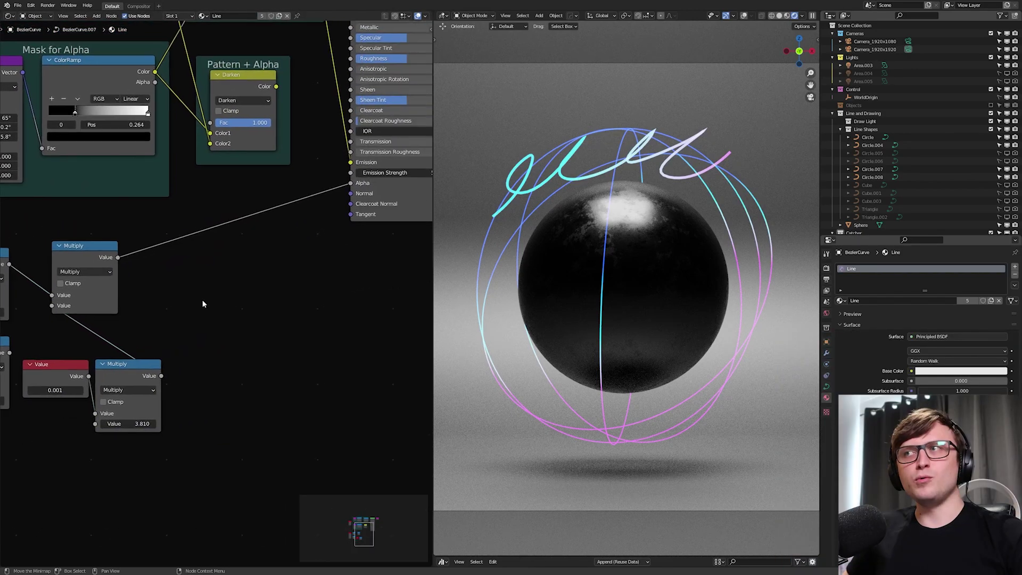
# Add a MixRGB node set to Darken between the first Multiply and the Principled BSDF
pyautogui.moveTo(125, 270); pyautogui.dragTo(191, 268, button='middle')
pyautogui.scroll(-1, 302, 160)
pyautogui.moveTo(303, 160); pyautogui.dragTo(289, 194, button='middle')
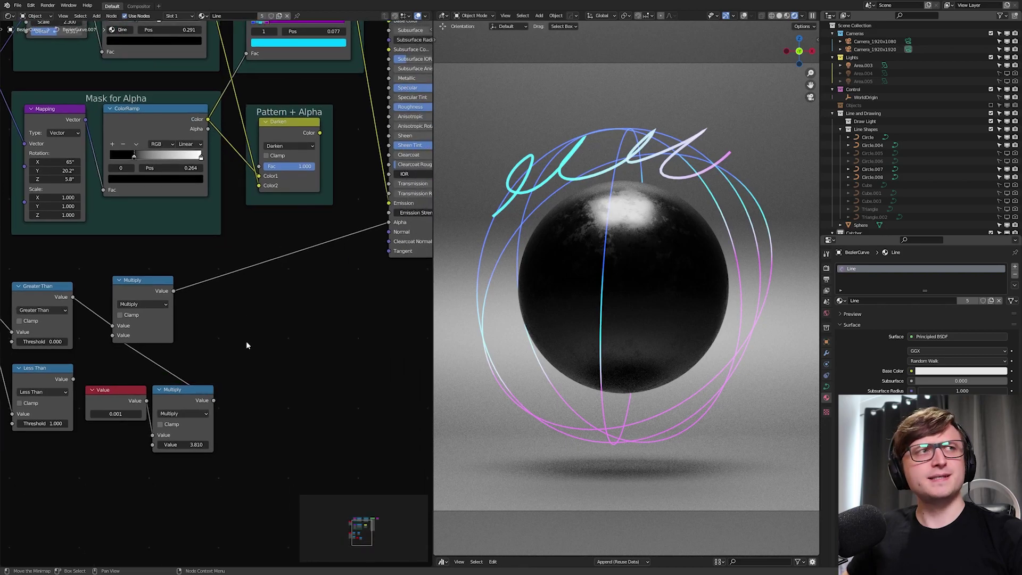
pyautogui.hotkey('shift', 'a')
pyautogui.click(272, 329)
pyautogui.click(296, 356)
pyautogui.click(297, 324)
pyautogui.click(297, 325)
pyautogui.click(301, 330)
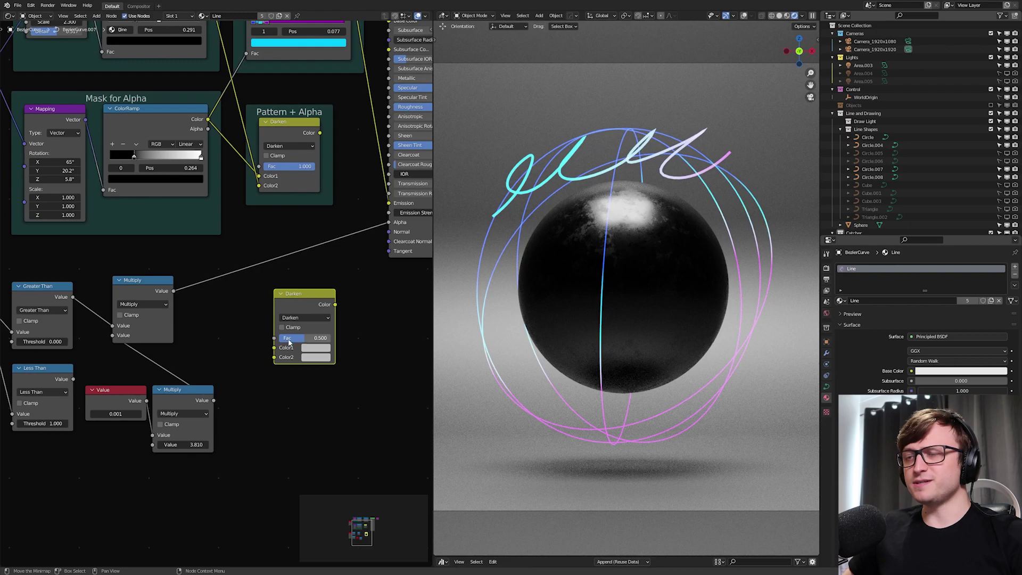
# Connect the first Multiply to the new Darken's Fac, the Pattern + Alpha colour to Color1, and the result to Alpha
pyautogui.scroll(1, 202, 298)
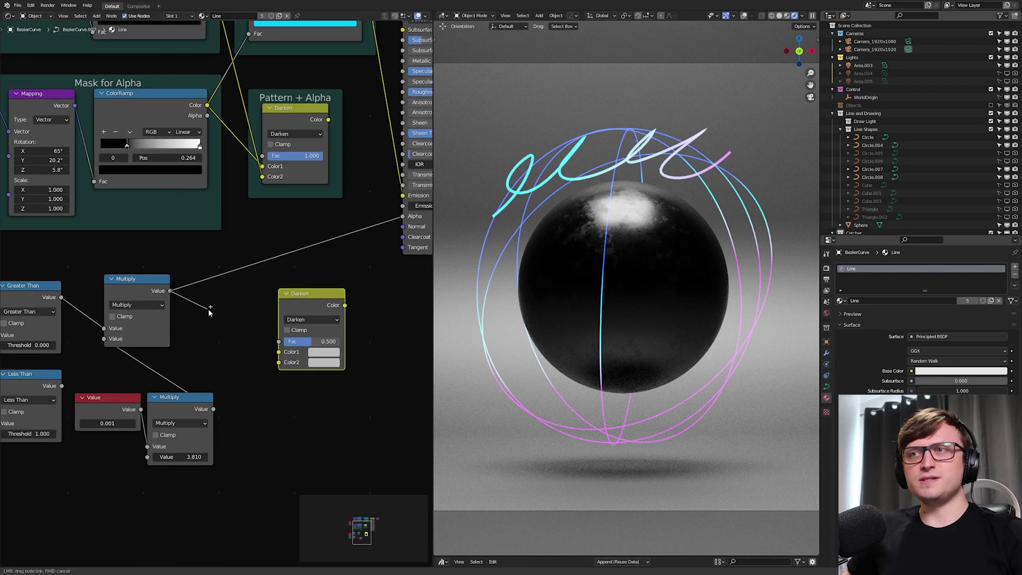
pyautogui.moveTo(266, 333); pyautogui.dragTo(280, 341)
pyautogui.moveTo(328, 120); pyautogui.dragTo(279, 352)
pyautogui.moveTo(371, 248); pyautogui.dragTo(403, 216)
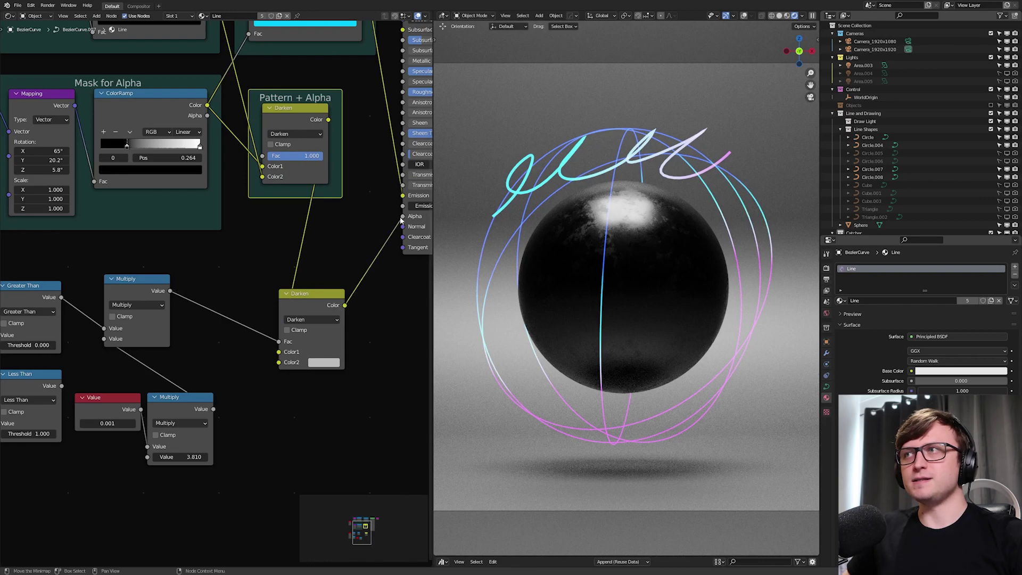
# Undo the stray adjustment on the second Multiply and set the new Darken node's Color2 to black
pyautogui.moveTo(205, 399); pyautogui.dragTo(215, 362, button='middle')
pyautogui.moveTo(198, 420); pyautogui.dragTo(181, 420)
pyautogui.hotkey('ctrl', 'z')
pyautogui.moveTo(320, 351); pyautogui.dragTo(298, 368, button='middle')
pyautogui.click(312, 341)
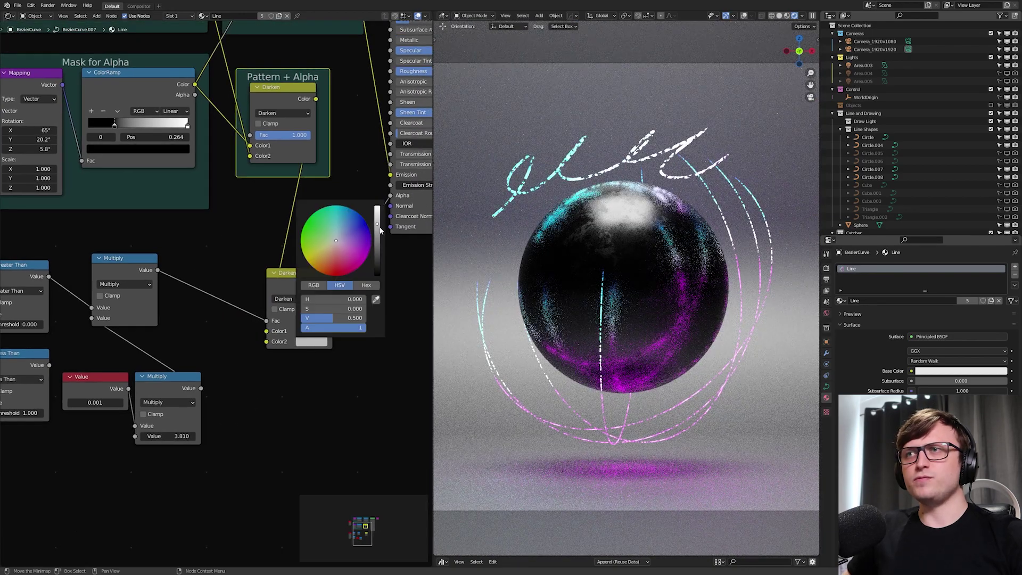
pyautogui.moveTo(380, 230); pyautogui.dragTo(379, 275)
# Test other multiplier values around 4.750, reposition the lower Darken node, and set the Value node to 0.261
pyautogui.moveTo(168, 436); pyautogui.dragTo(213, 436)
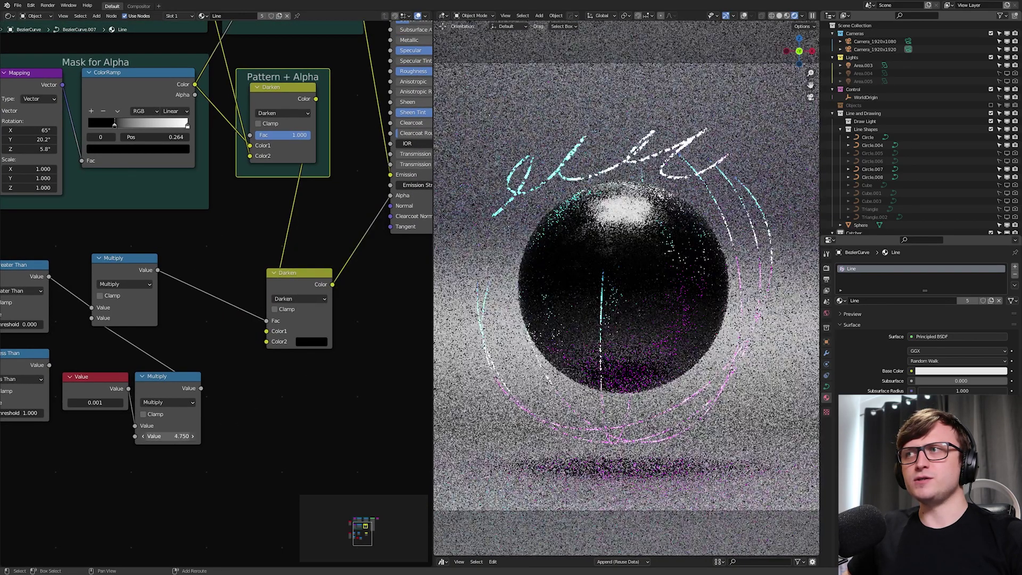
pyautogui.moveTo(167, 436); pyautogui.dragTo(194, 436)
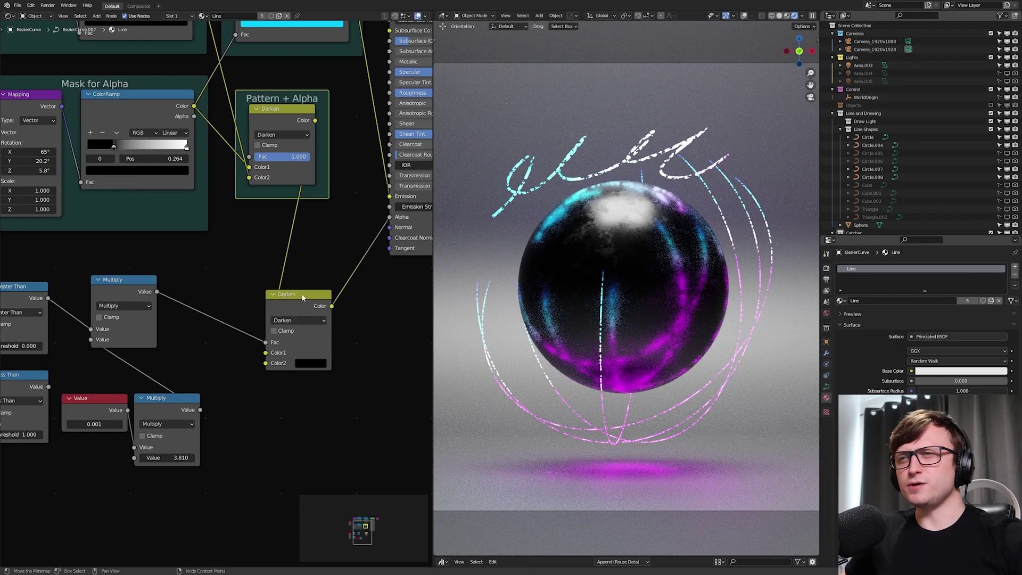
pyautogui.moveTo(304, 296); pyautogui.dragTo(289, 279)
pyautogui.keyDown('shift'); pyautogui.moveTo(127, 403); pyautogui.dragTo(155, 404); pyautogui.keyUp('shift')
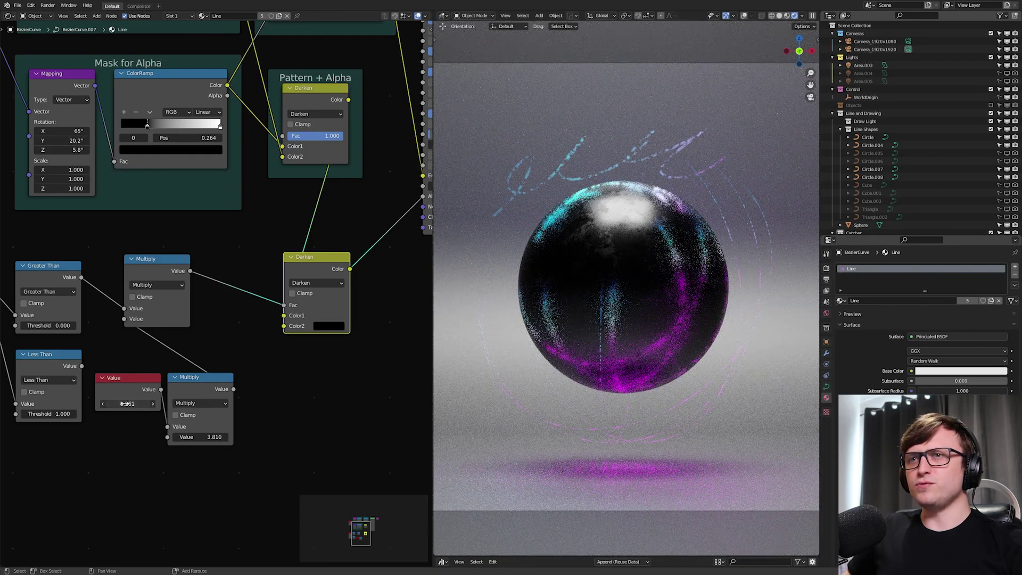
# Try 0.28 and 0.27 in the Value node to compare the lines' visibility
pyautogui.moveTo(286, 426); pyautogui.dragTo(289, 410, button='middle')
pyautogui.scroll(-1, 289, 410)
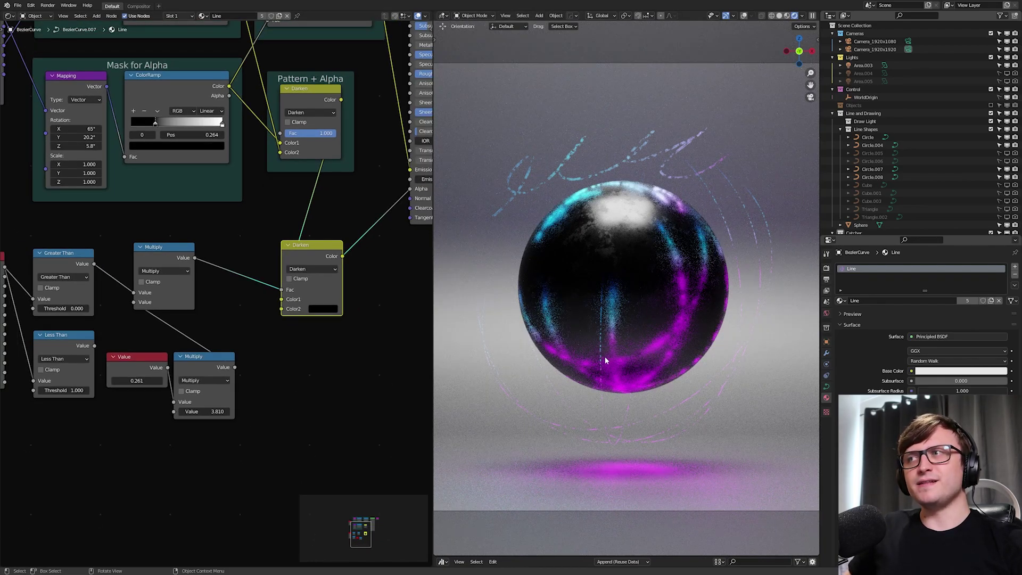
pyautogui.scroll(2, 138, 380)
pyautogui.click(172, 379)
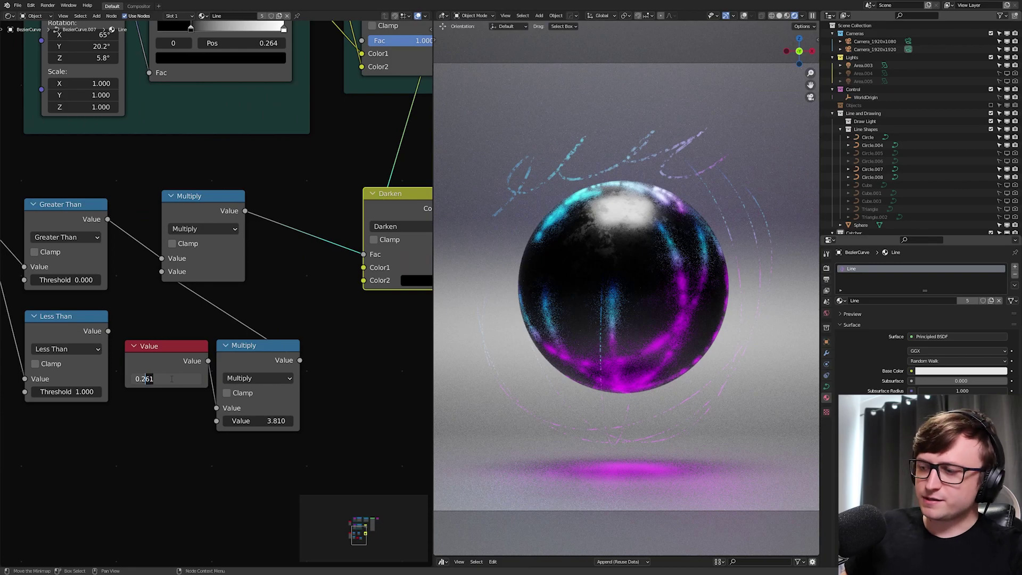
pyautogui.write('6')
pyautogui.press('Return')
pyautogui.click(166, 378)
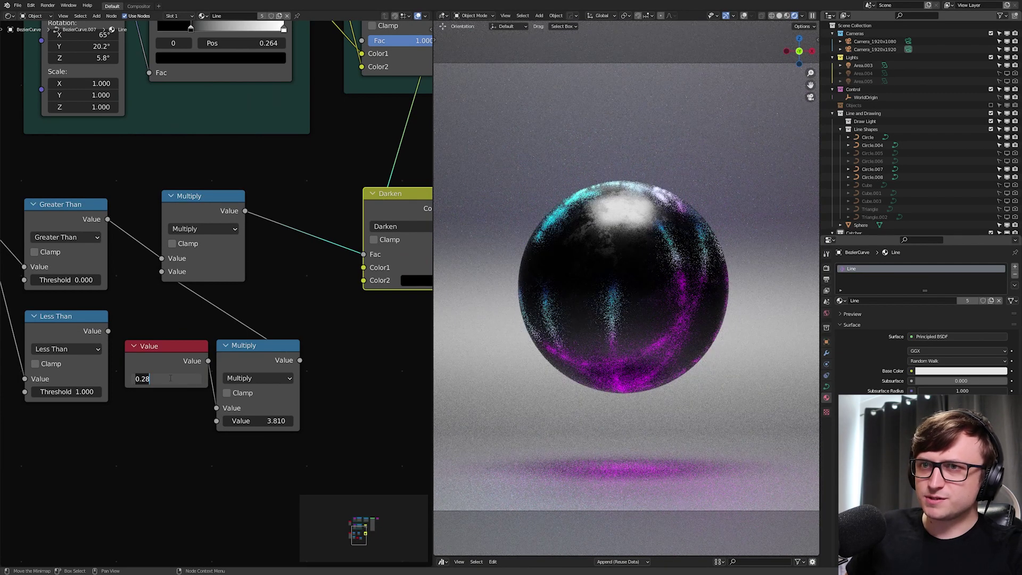
pyautogui.press('BackSpace')
pyautogui.write('7')
pyautogui.press('Return')
# Try 0.26 and 0.262 in the Value node, and restore it to 0.261
pyautogui.click(171, 378)
pyautogui.press('Right')
pyautogui.hotkey('shift', 'Left')
pyautogui.write('0.26')
pyautogui.press('Return')
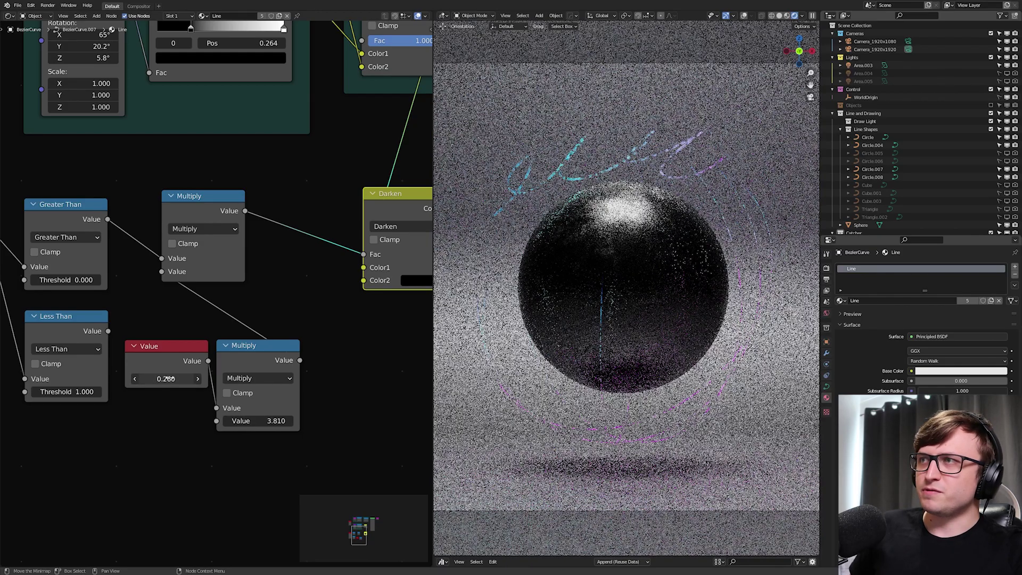
pyautogui.click(170, 379)
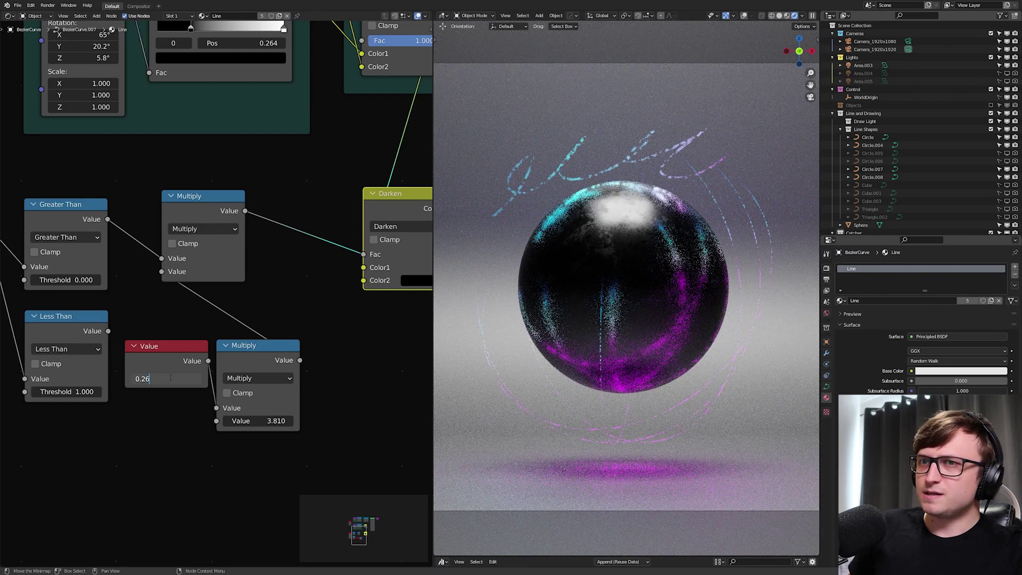
pyautogui.write('2')
pyautogui.press('Return')
pyautogui.click(175, 383)
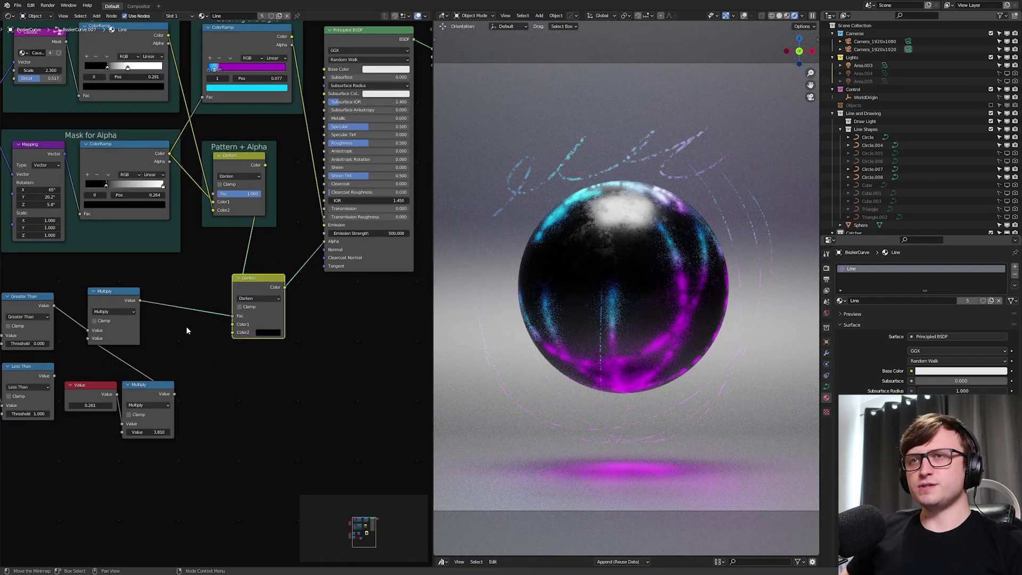
# Move the Light Path, Greater Than, Less Than, Value and both Multiply nodes closer to the lower Darken node
pyautogui.moveTo(187, 328); pyautogui.dragTo(339, 287, button='middle')
pyautogui.moveTo(330, 424); pyautogui.dragTo(117, 255)
pyautogui.press('g')
pyautogui.click(301, 249)
pyautogui.click(414, 317)
pyautogui.moveTo(384, 324); pyautogui.dragTo(299, 342, button='middle')
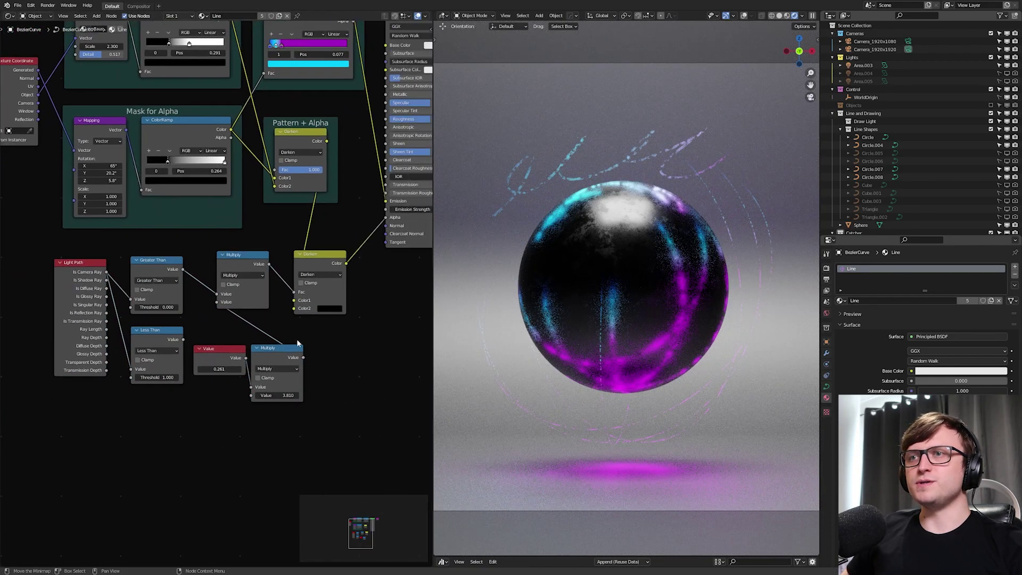
# Tidy the layout by stacking the second Multiply and the Value node beneath the first Multiply
pyautogui.scroll(2, 298, 340)
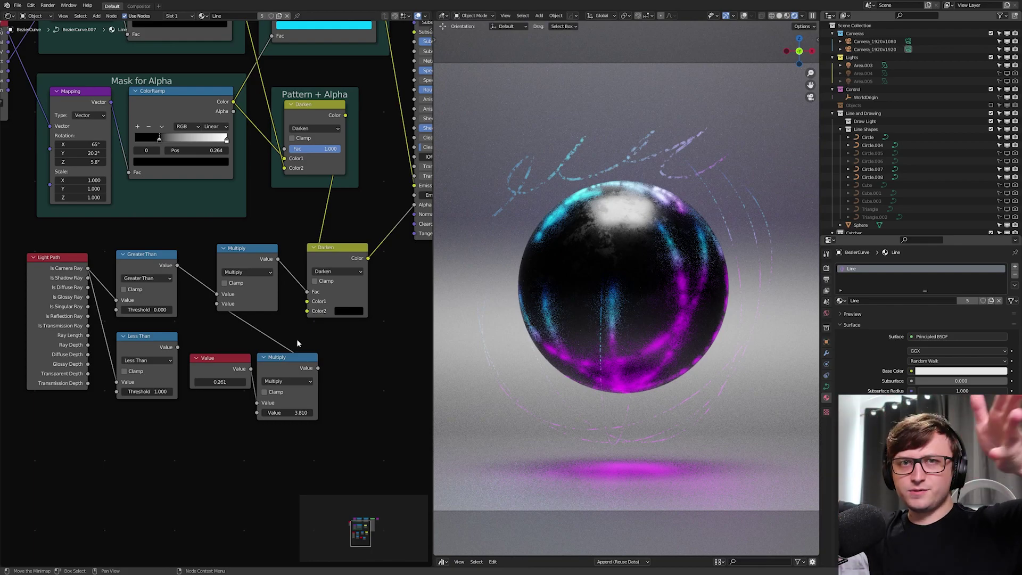
pyautogui.moveTo(325, 338); pyautogui.dragTo(290, 339, button='middle')
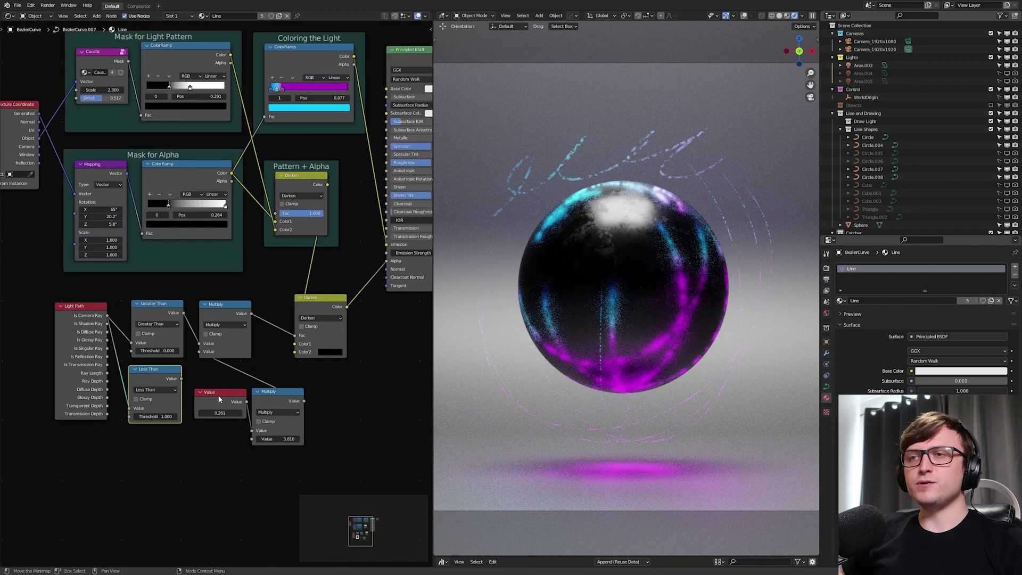
pyautogui.moveTo(218, 398); pyautogui.dragTo(277, 458)
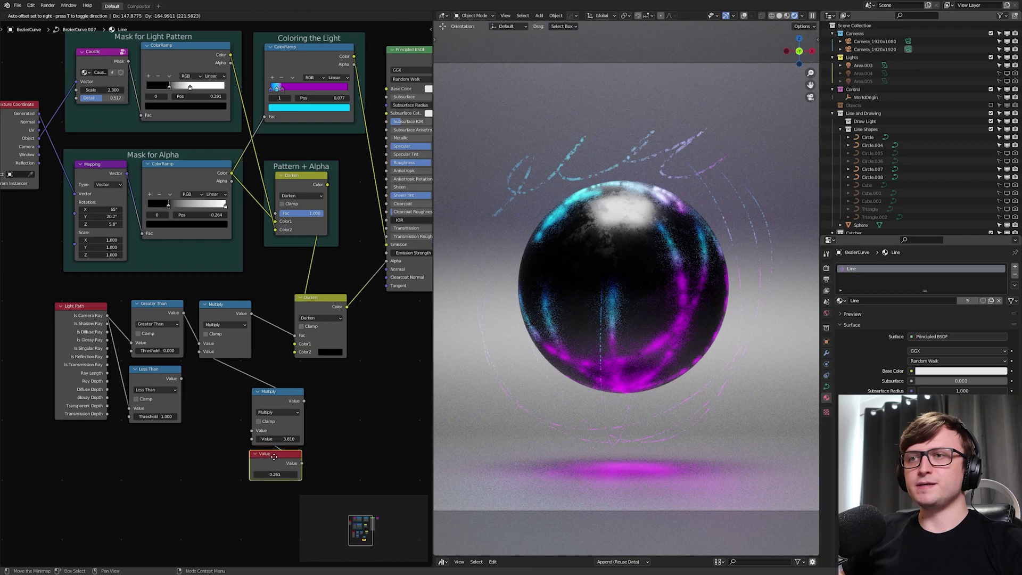
pyautogui.moveTo(292, 403); pyautogui.dragTo(236, 378)
pyautogui.moveTo(323, 394); pyautogui.dragTo(303, 415, button='middle')
pyautogui.scroll(1, 303, 416)
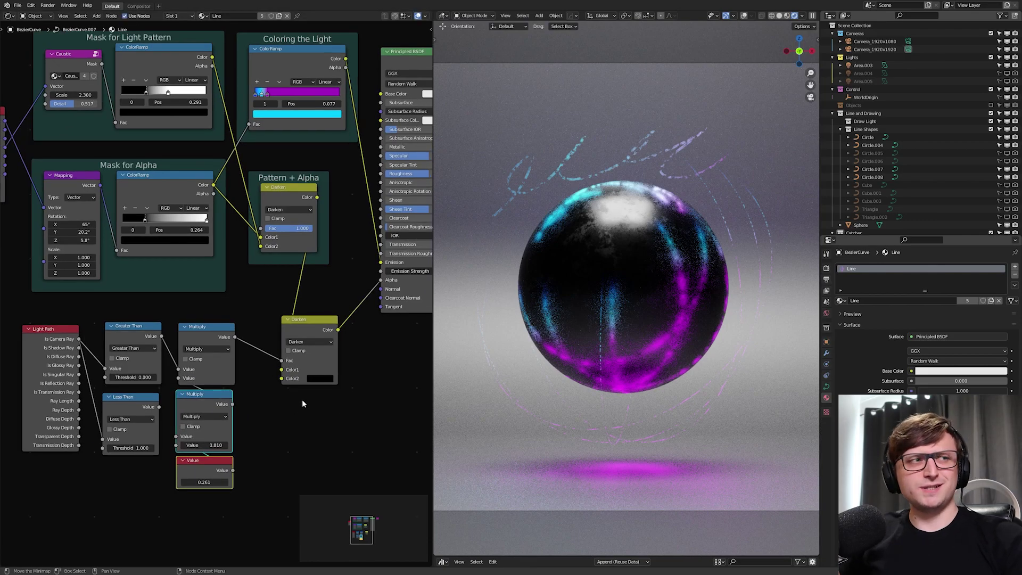
pyautogui.click(287, 403)
# Add a MixRGB node in the empty area below the Darken node and turn it into a node group
pyautogui.moveTo(288, 378); pyautogui.dragTo(302, 298, button='middle')
pyautogui.keyDown('shift'); pyautogui.scroll(-3, 336, 367); pyautogui.keyUp('shift')
pyautogui.keyDown('ctrl'); pyautogui.hscroll(1, 336, 367); pyautogui.keyUp('ctrl')
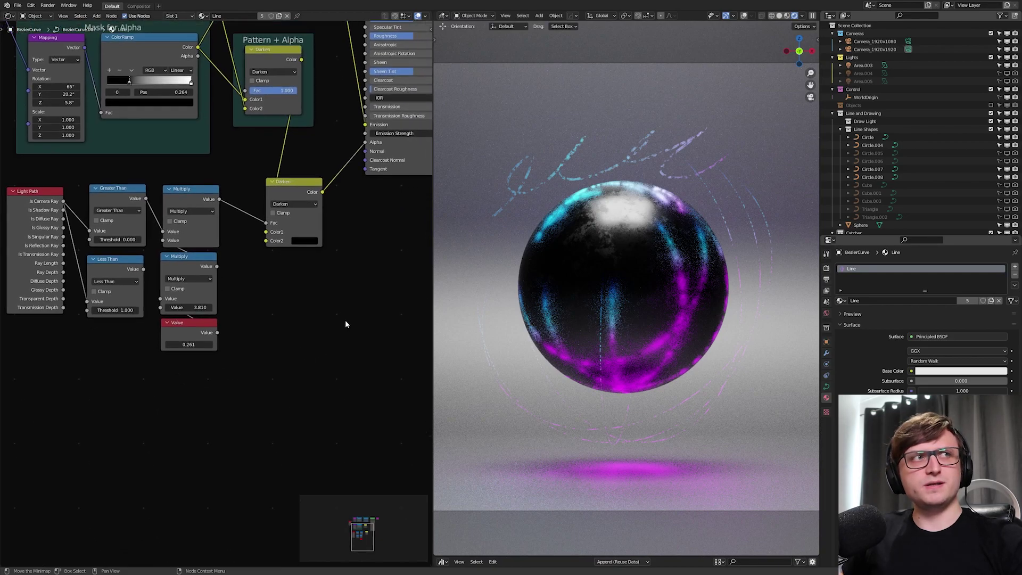
pyautogui.hotkey('shift', 'a')
pyautogui.write('mix')
pyautogui.press('Return')
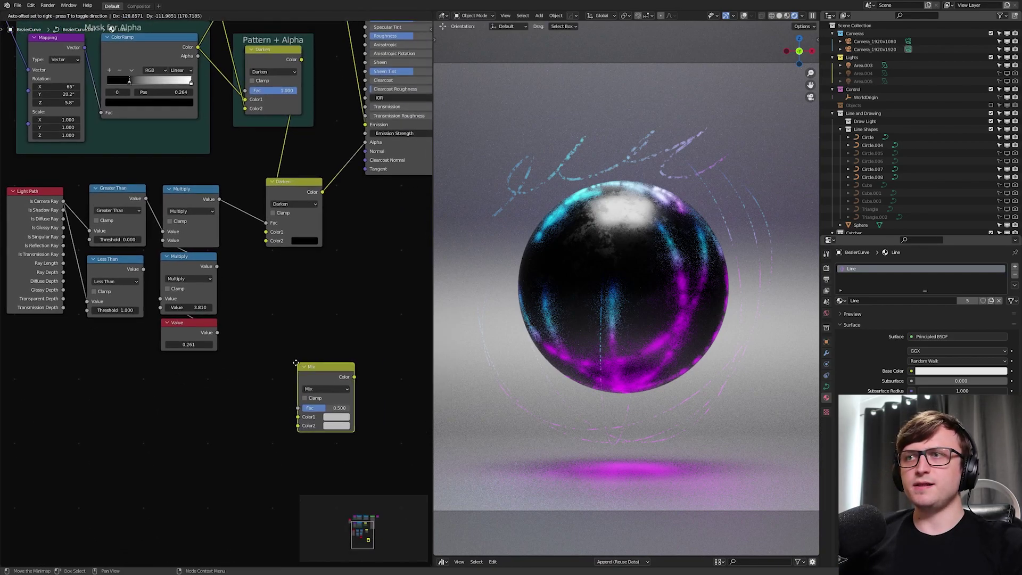
pyautogui.click(295, 365)
pyautogui.moveTo(295, 364); pyautogui.dragTo(250, 264, button='middle')
pyautogui.hotkey('ctrl', 'g')
# Delete the Mix node inside the new group, leaving only the Group Input and Group Output
pyautogui.moveTo(214, 364); pyautogui.dragTo(266, 351, button='middle')
pyautogui.scroll(4, 267, 349)
pyautogui.moveTo(274, 345); pyautogui.dragTo(304, 361)
pyautogui.moveTo(365, 380); pyautogui.dragTo(288, 392, button='middle')
pyautogui.click(227, 290)
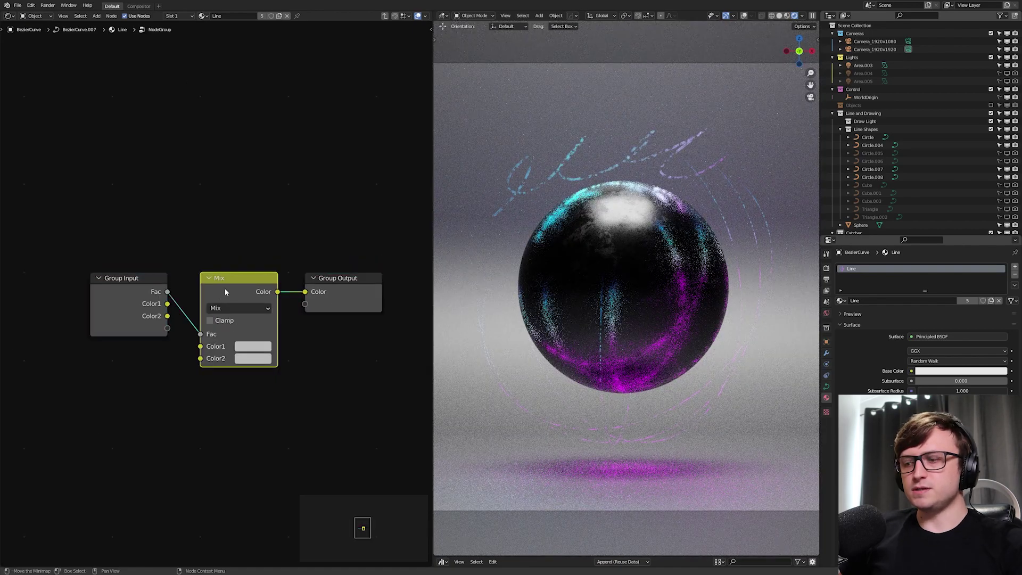
pyautogui.press('x')
pyautogui.click(359, 278)
pyautogui.moveTo(358, 278); pyautogui.dragTo(296, 259, button='middle')
# Remove the Color output and the Color1 and Color2 inputs from the group's sockets
pyautogui.press('n')
pyautogui.click(427, 51)
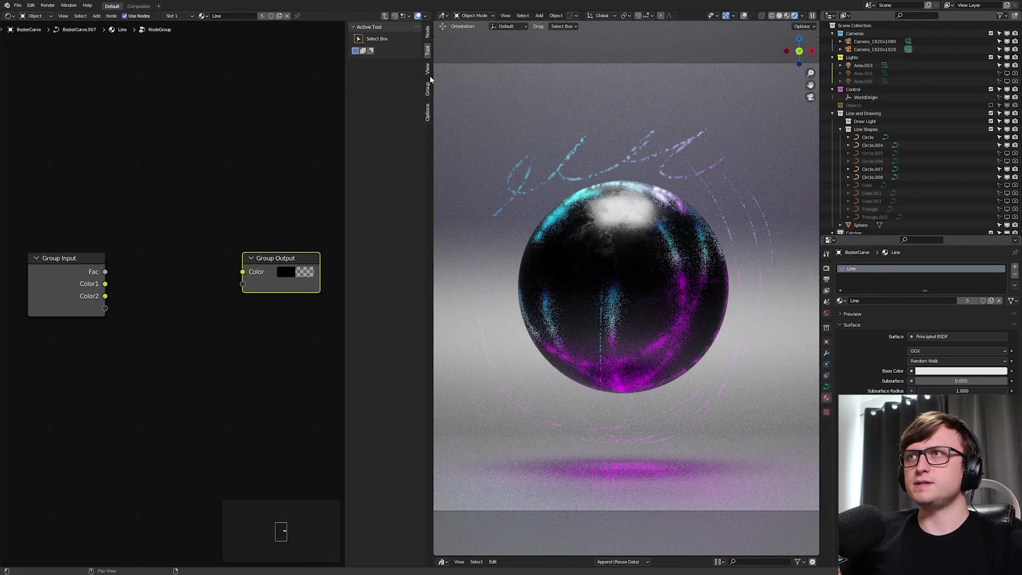
pyautogui.click(427, 89)
pyautogui.click(382, 104)
pyautogui.click(414, 108)
pyautogui.click(384, 57)
pyautogui.click(415, 46)
pyautogui.click(415, 46)
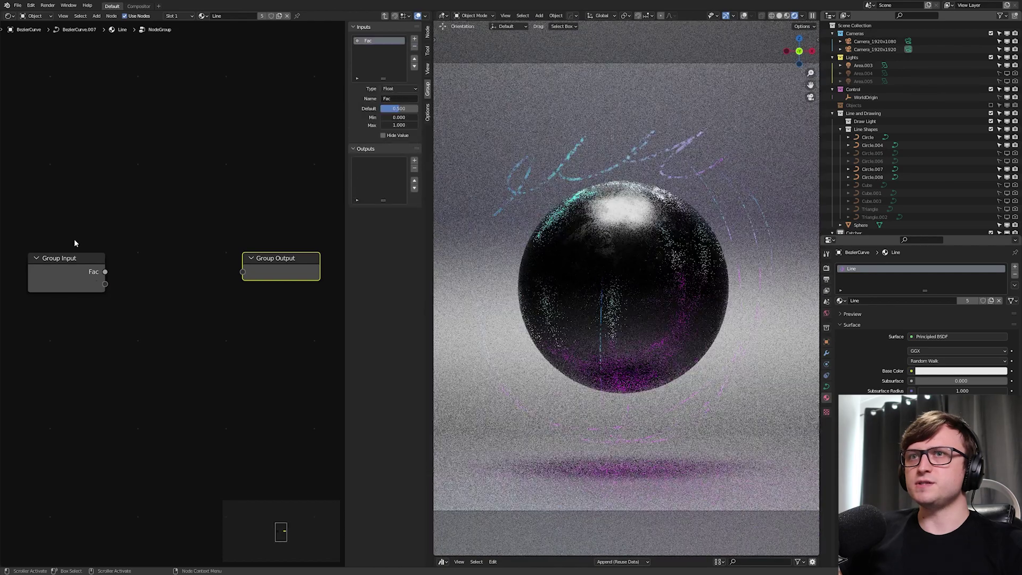
# Rename the group's Fac input to Value and connect it to the Group Output
pyautogui.click(395, 99)
pyautogui.write('Value')
pyautogui.press('Return')
pyautogui.moveTo(105, 271); pyautogui.dragTo(262, 254)
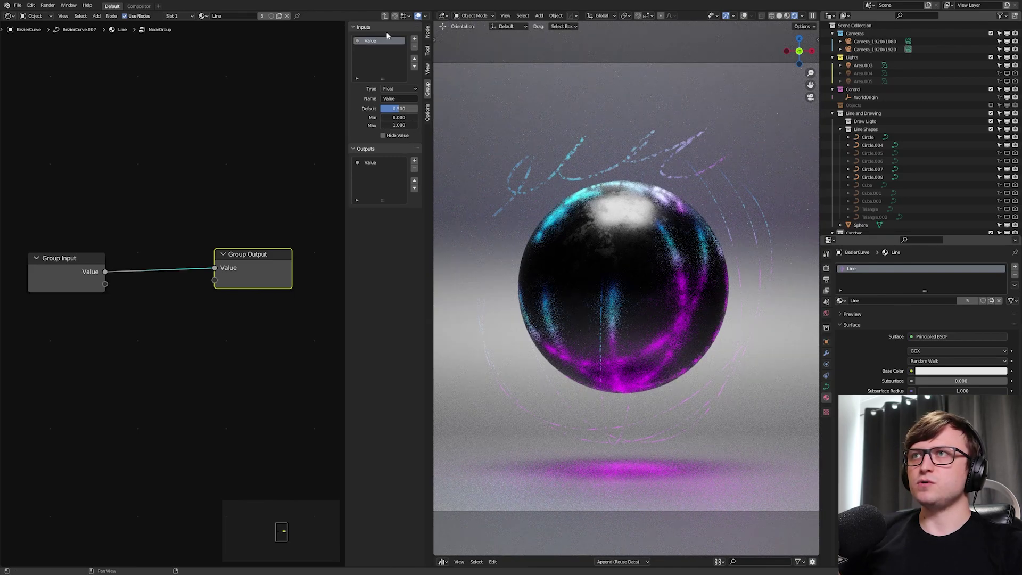
# Return to the main node tree, try the NodeGroup's Value slider at 0.542, and collapse and re-expand the node
pyautogui.click(385, 16)
pyautogui.scroll(3, 161, 282)
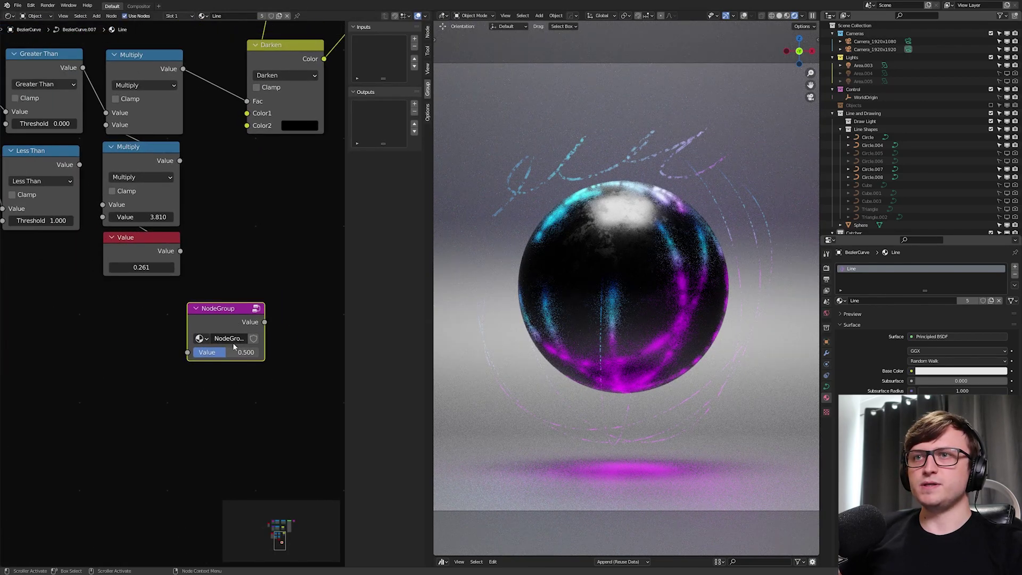
pyautogui.moveTo(205, 353); pyautogui.dragTo(237, 349, button='middle')
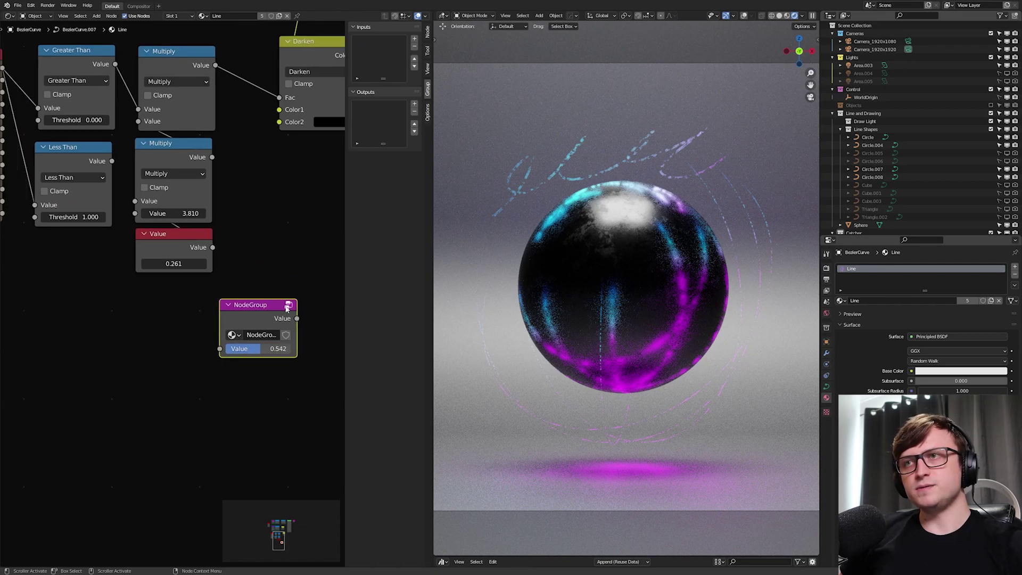
pyautogui.press('Tab')
pyautogui.press('Tab')
pyautogui.moveTo(223, 300); pyautogui.dragTo(316, 290, button='middle')
pyautogui.moveTo(320, 299); pyautogui.dragTo(247, 301)
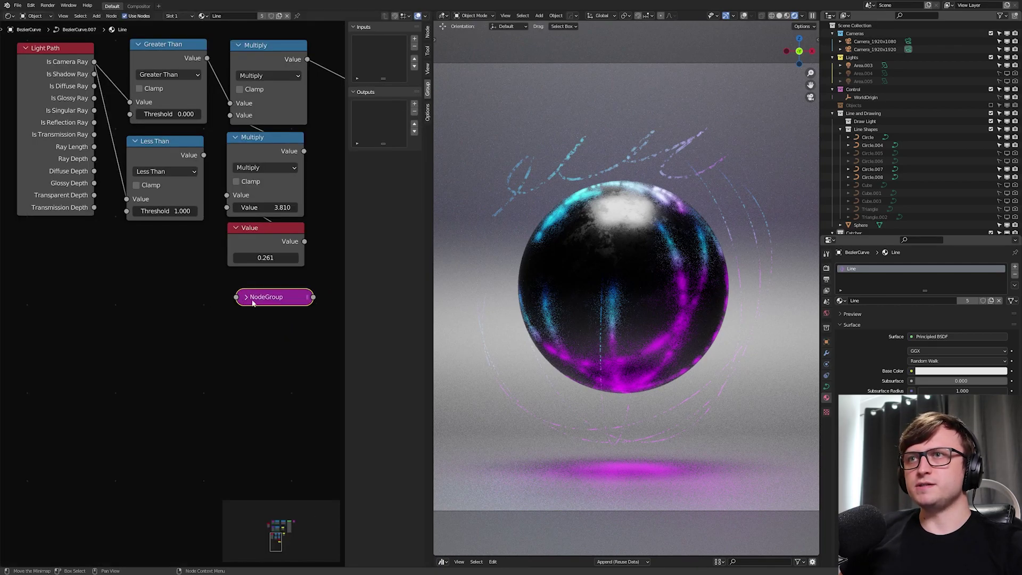
pyautogui.moveTo(246, 301); pyautogui.dragTo(222, 306, button='middle')
pyautogui.click(220, 305)
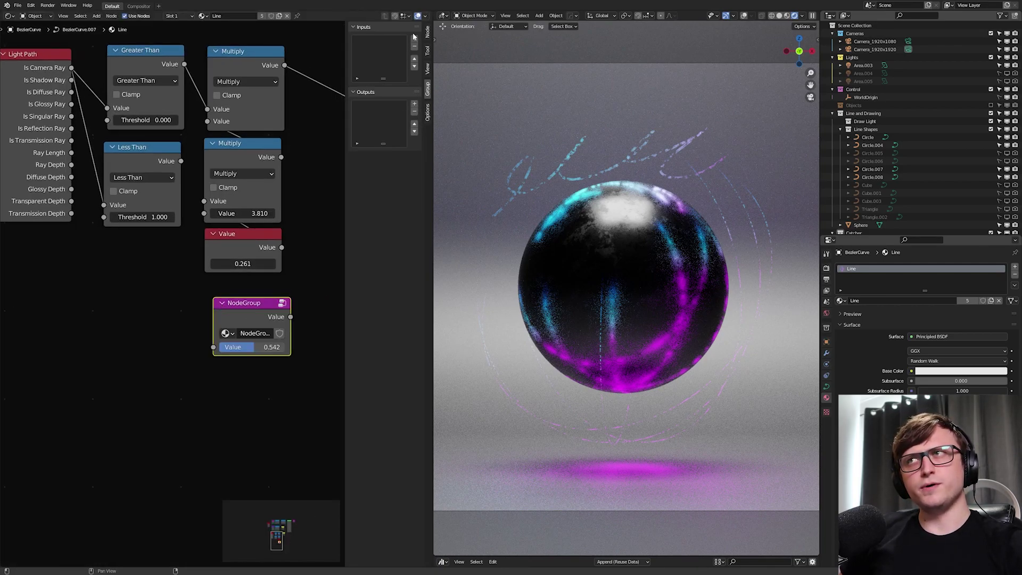
# Limit the group's Value input to a minimum of 0.2 and maximum of 0.3, then try the value field in the main node tree
pyautogui.click(282, 304)
pyautogui.click(400, 117)
pyautogui.write('.2')
pyautogui.press('Tab')
pyautogui.write('.3')
pyautogui.press('Return')
pyautogui.press('Tab')
pyautogui.click(257, 346)
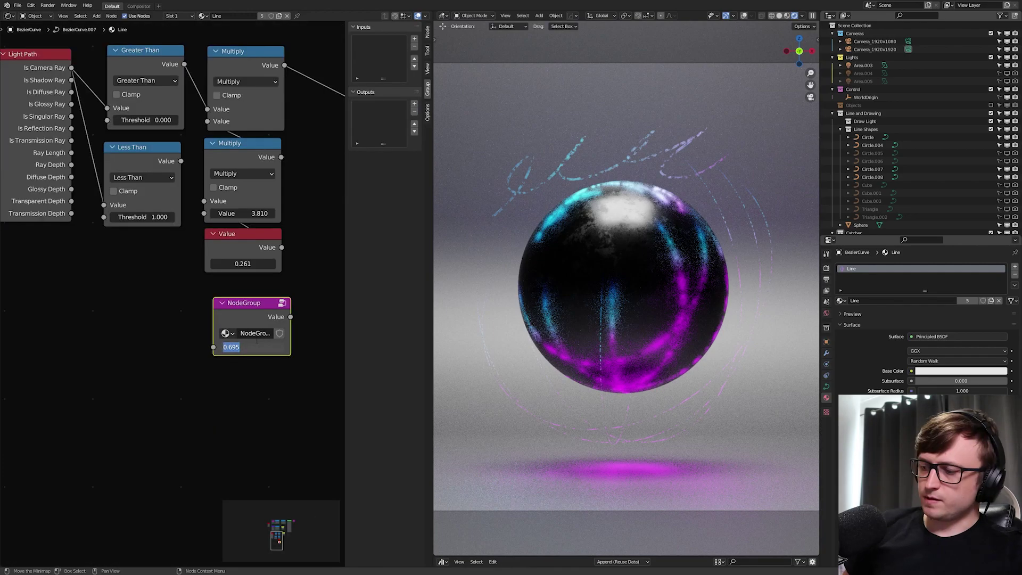
# Place the NodeGroup beside the lower Multiply node, connect it to the first Value input, and try its range-limited slider
pyautogui.moveTo(265, 355); pyautogui.dragTo(175, 422, button='middle')
pyautogui.moveTo(177, 374); pyautogui.dragTo(160, 358)
pyautogui.moveTo(160, 358); pyautogui.dragTo(205, 364, button='middle')
pyautogui.moveTo(204, 363); pyautogui.dragTo(98, 333)
pyautogui.moveTo(124, 344); pyautogui.dragTo(158, 274)
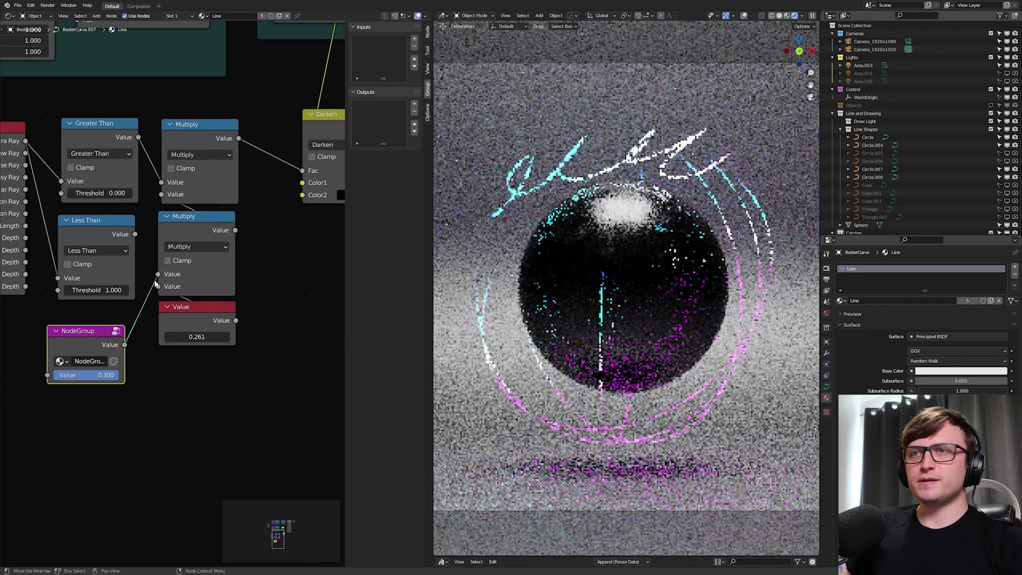
pyautogui.moveTo(85, 374)
pyautogui.mouseDown()
pyautogui.moveTo(75, 374)
pyautogui.moveTo(113, 375)
pyautogui.moveTo(88, 374)
pyautogui.mouseUp()
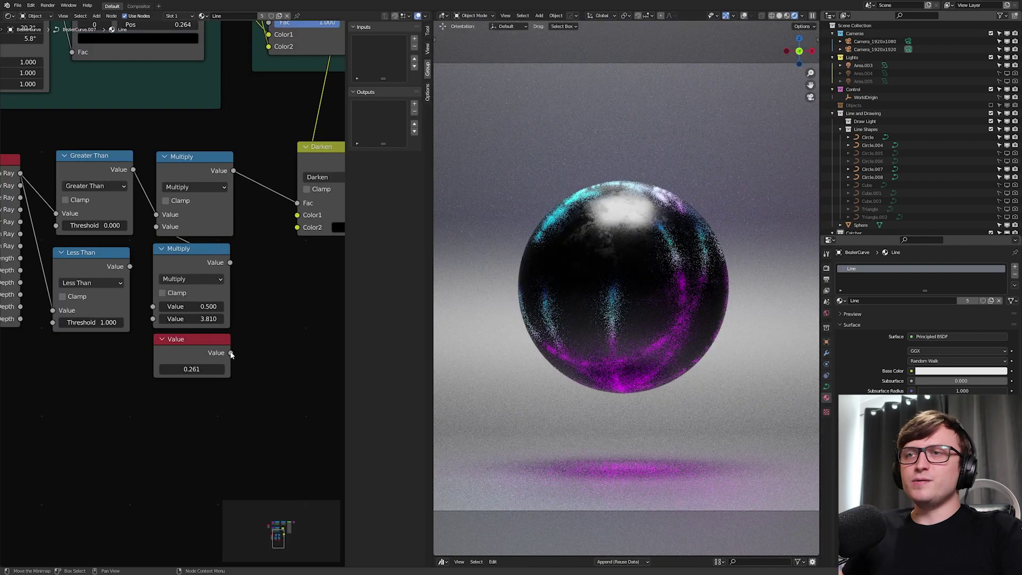
# Reconnect the Value node to the lower Multiply's first Value input and move the lower Darken node closer to the Multiply nodes
pyautogui.moveTo(157, 306); pyautogui.dragTo(153, 306)
pyautogui.scroll(-3, 213, 383)
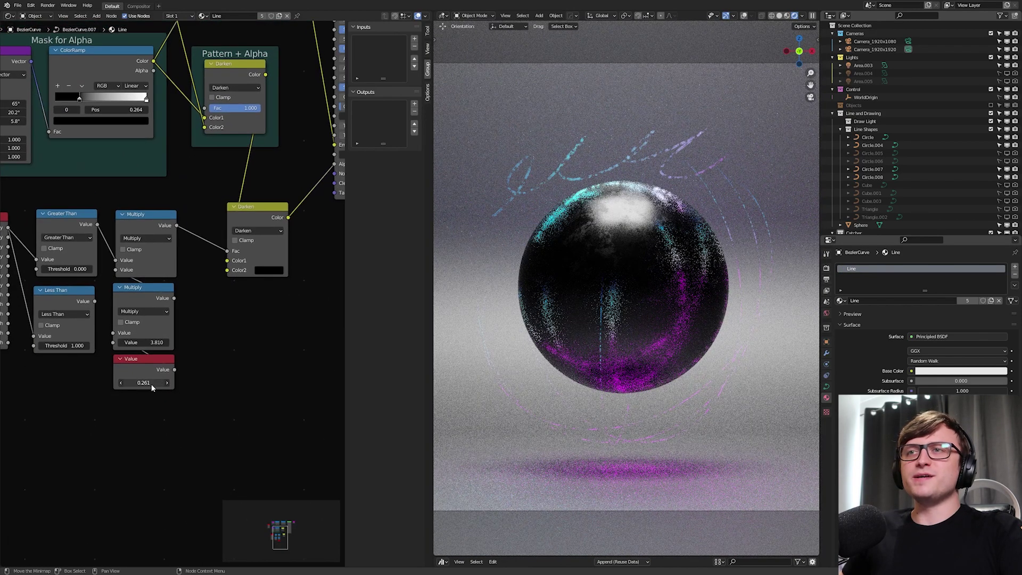
pyautogui.moveTo(297, 256); pyautogui.dragTo(272, 273, button='middle')
pyautogui.moveTo(272, 273); pyautogui.dragTo(240, 282)
pyautogui.press('n')
pyautogui.scroll(-1, 240, 267)
pyautogui.moveTo(237, 244); pyautogui.dragTo(181, 348, button='middle')
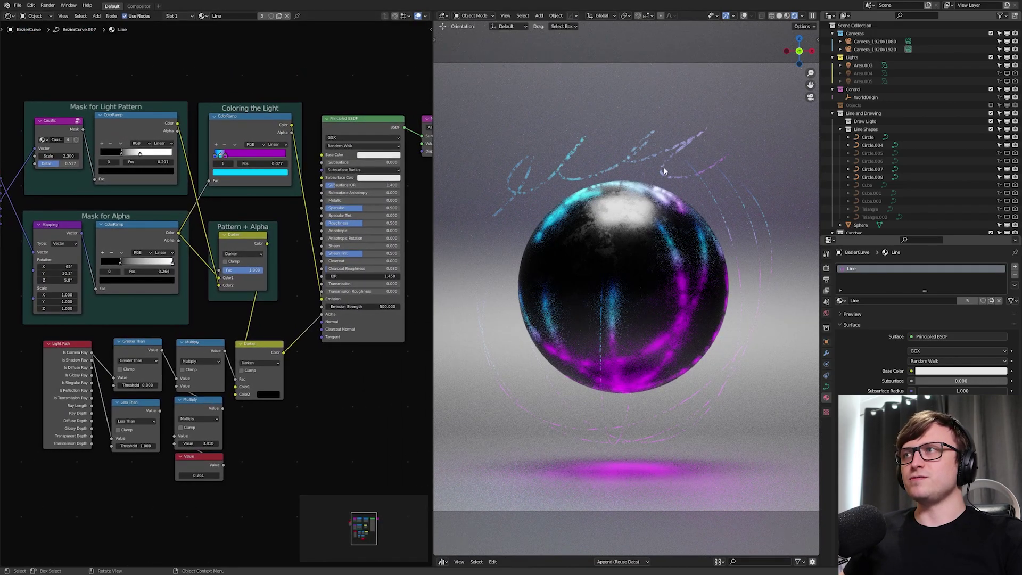
# Enter Edit Mode on the handwritten curve above the sphere and activate the curve Draw tool
pyautogui.hotkey('shift', 'alt', 'z')
pyautogui.click(687, 146)
pyautogui.click(686, 151)
pyautogui.hotkey('shift', 'alt', 'z')
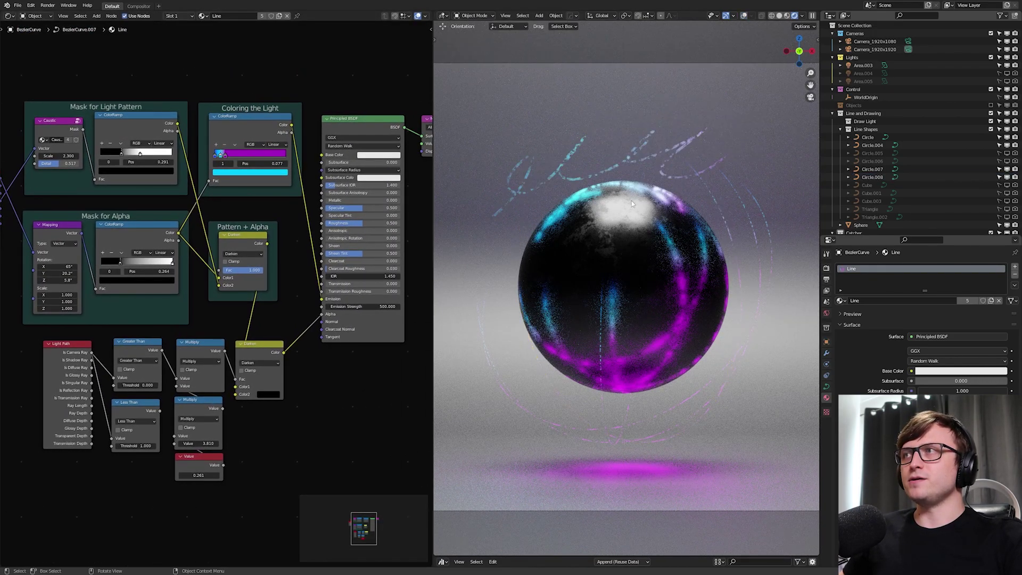
pyautogui.press('Tab')
pyautogui.press('t')
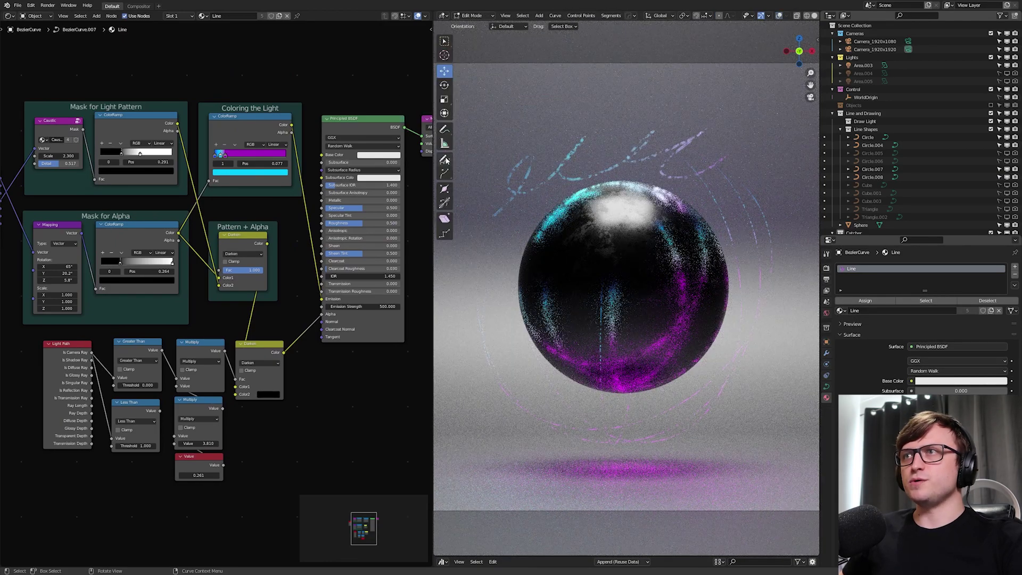
pyautogui.click(445, 160)
pyautogui.press('t')
# Try freehand strokes sweeping across and around the sphere with Cursor depth, and inspect them in the rendered view
pyautogui.moveTo(755, 395)
pyautogui.mouseDown()
pyautogui.moveTo(599, 190)
pyautogui.moveTo(830, 128)
pyautogui.mouseUp()
pyautogui.scroll(-1, 669, 158)
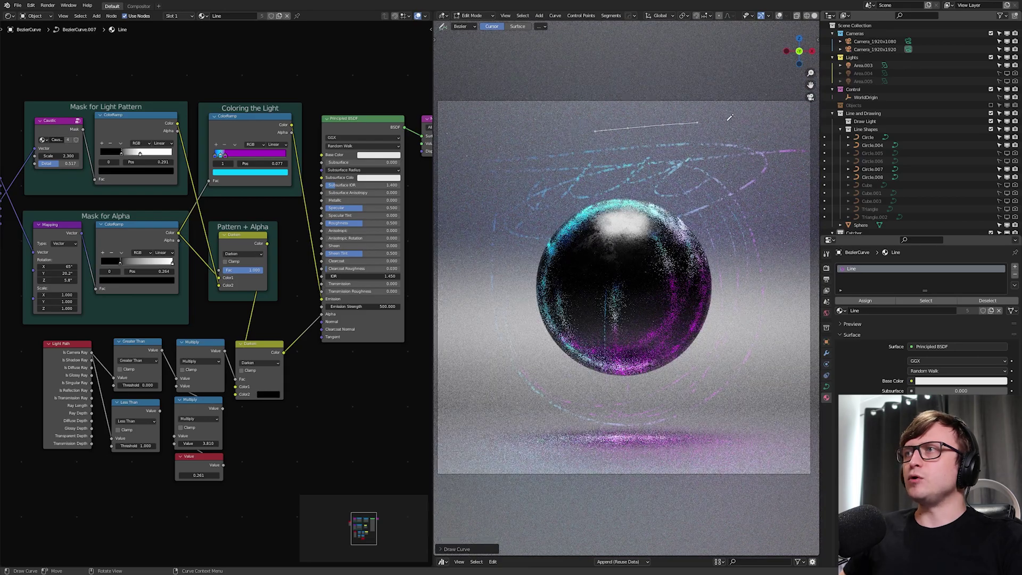
pyautogui.moveTo(730, 117)
pyautogui.mouseDown()
pyautogui.moveTo(766, 160)
pyautogui.moveTo(782, 224)
pyautogui.moveTo(752, 342)
pyautogui.mouseUp()
pyautogui.moveTo(592, 472)
pyautogui.mouseDown()
pyautogui.moveTo(681, 394)
pyautogui.moveTo(719, 223)
pyautogui.moveTo(639, 112)
pyautogui.mouseUp()
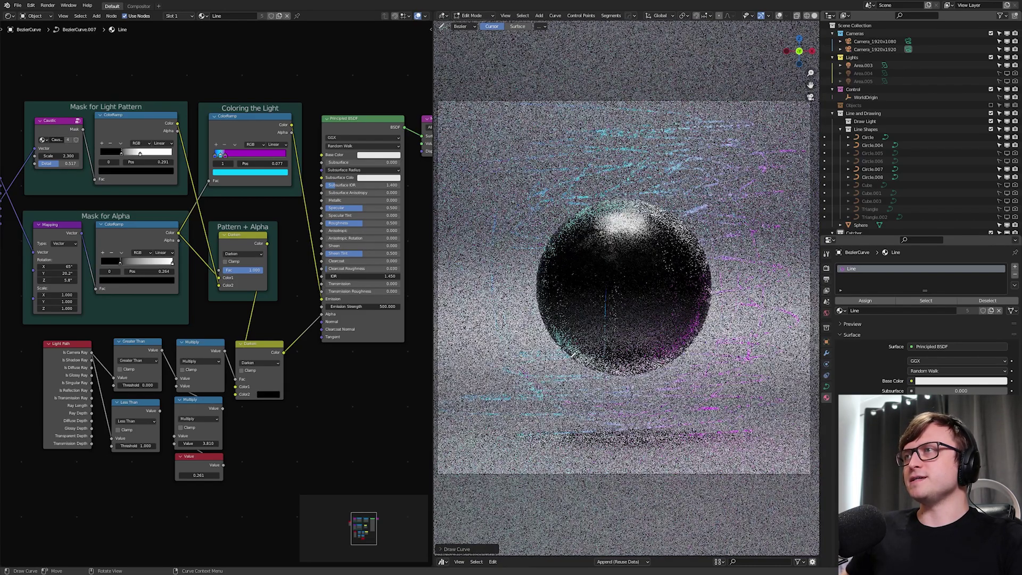
pyautogui.moveTo(668, 322); pyautogui.dragTo(624, 326, button='middle')
pyautogui.scroll(5, 592, 337)
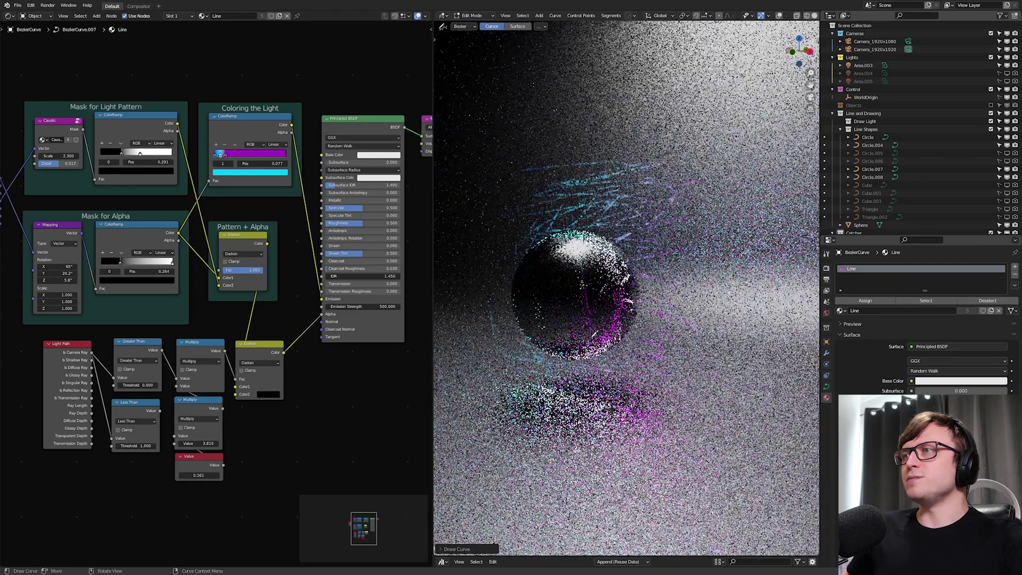
pyautogui.press('KP_0')
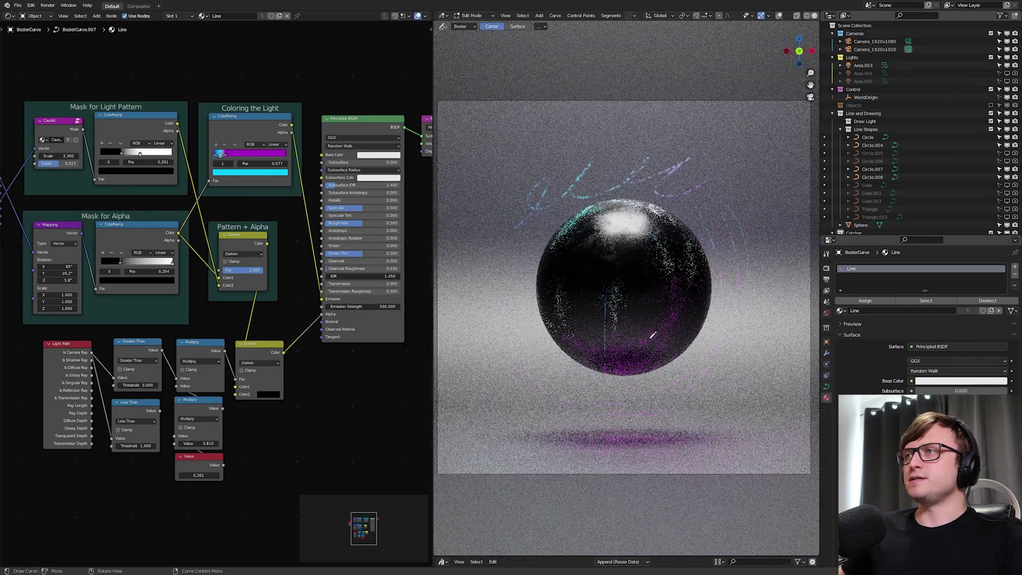
# Lower the Value node connected to the lower Multiply node to 0.121
pyautogui.moveTo(221, 469); pyautogui.dragTo(226, 356, button='middle')
pyautogui.scroll(4, 226, 355)
pyautogui.moveTo(198, 361); pyautogui.dragTo(182, 360)
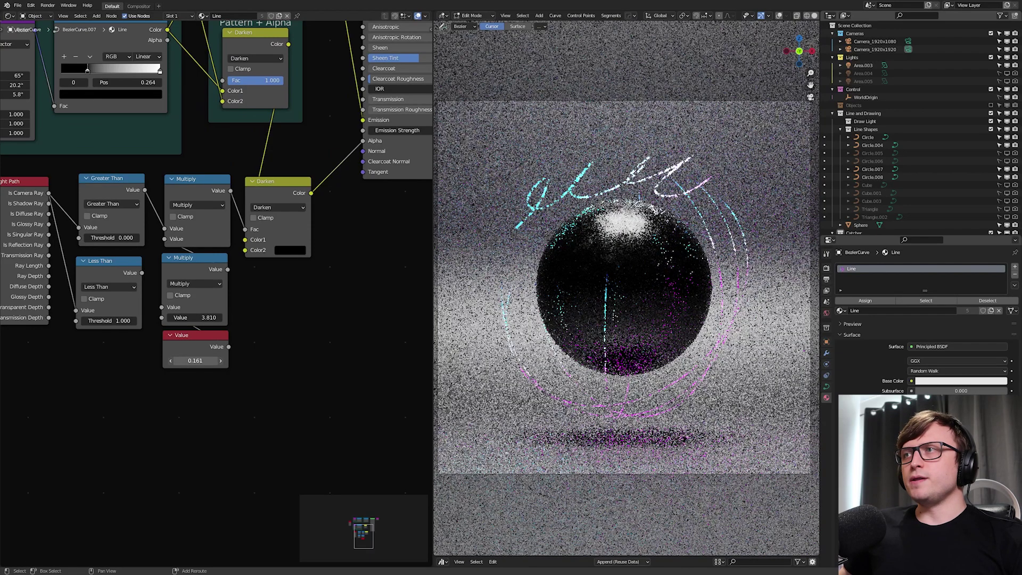
pyautogui.click(170, 360)
# Try sketching a large zigzag curve across the sphere at the 3D cursor's depth, from a side view in solid shading
pyautogui.moveTo(652, 322)
pyautogui.mouseDown(button='middle')
pyautogui.moveTo(548, 341)
pyautogui.moveTo(542, 397)
pyautogui.mouseUp(button='middle')
pyautogui.press('z')
pyautogui.scroll(4, 543, 397)
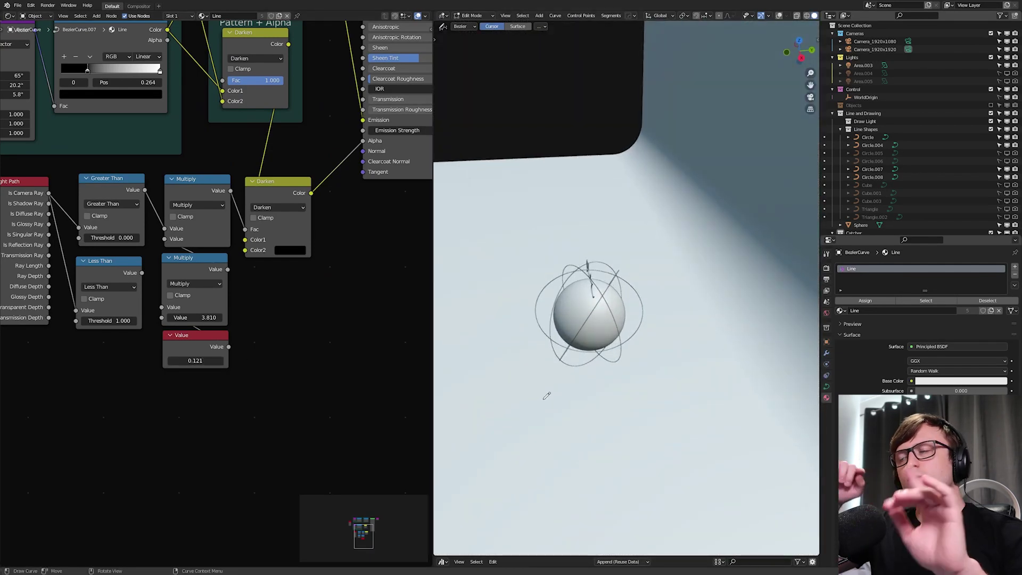
pyautogui.moveTo(544, 401); pyautogui.dragTo(611, 305, button='middle')
pyautogui.hotkey('alt', 'shift', 'z')
pyautogui.scroll(1, 627, 314)
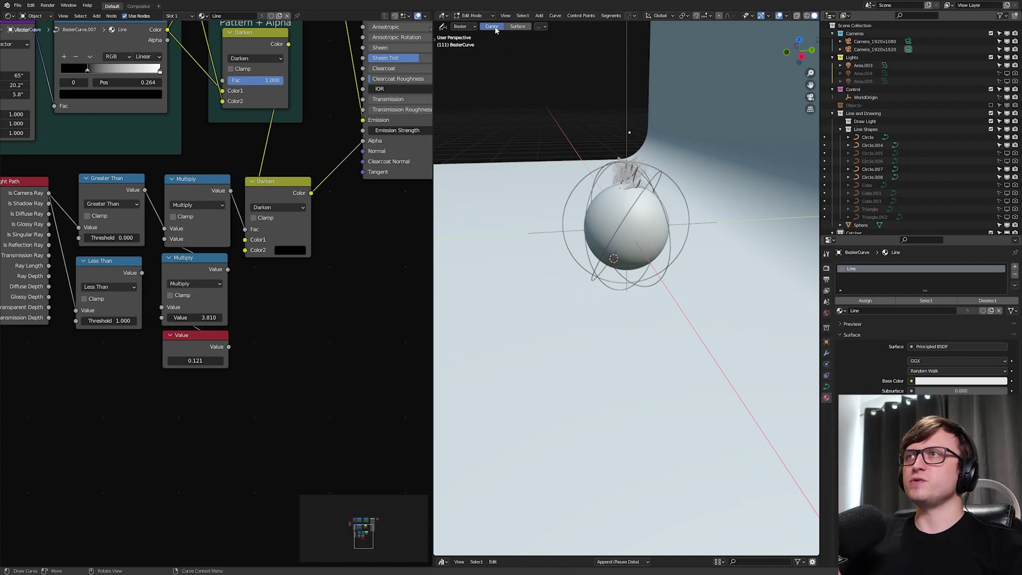
pyautogui.moveTo(560, 244); pyautogui.dragTo(577, 312, button='middle')
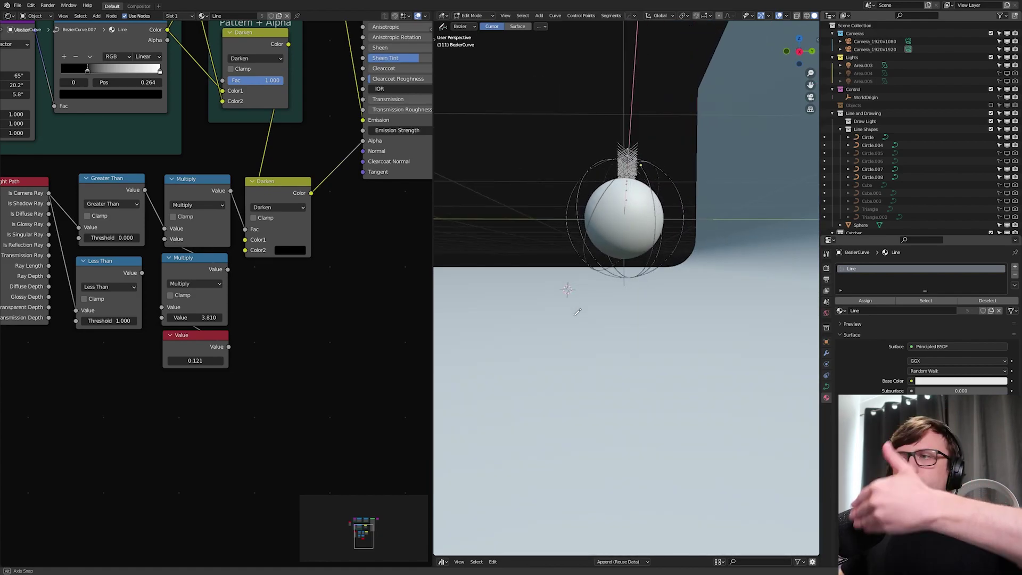
pyautogui.moveTo(509, 184)
pyautogui.mouseDown()
pyautogui.moveTo(604, 143)
pyautogui.moveTo(703, 299)
pyautogui.mouseUp()
pyautogui.moveTo(703, 299); pyautogui.dragTo(775, 328, button='middle')
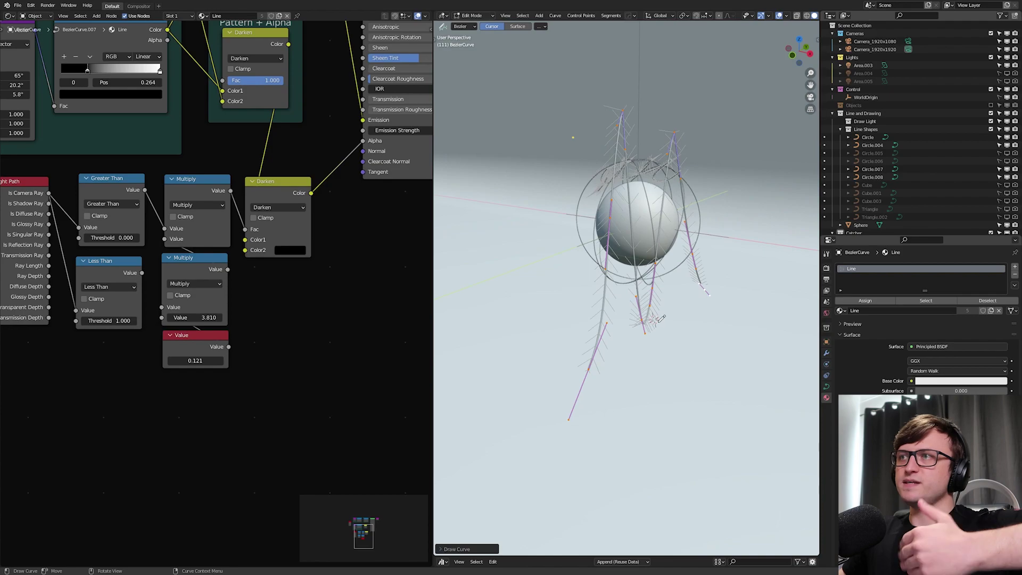
pyautogui.moveTo(657, 317); pyautogui.dragTo(700, 314, button='middle')
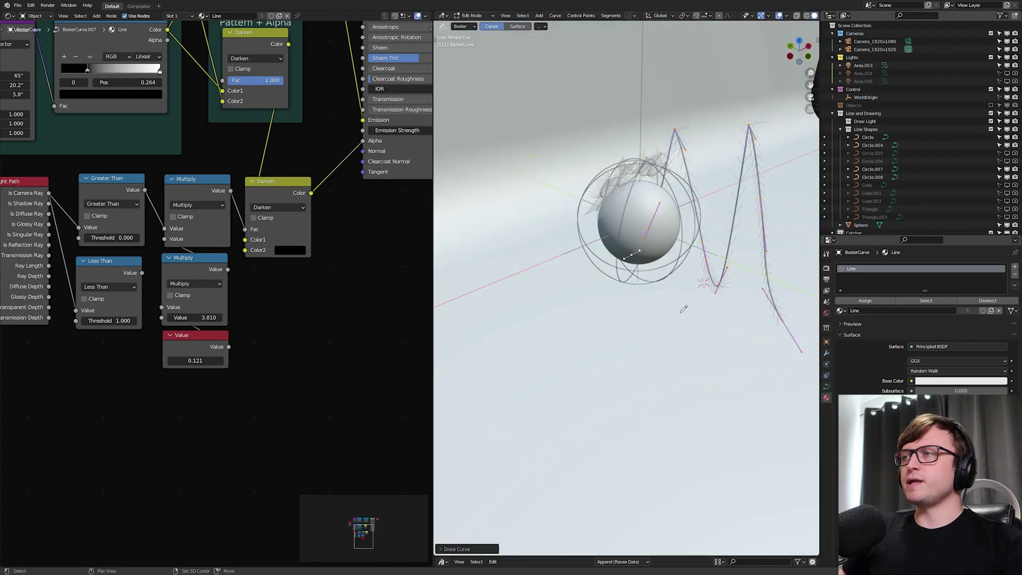
# Move the sketched zigzag curve around the sphere in two passes
pyautogui.press('g')
pyautogui.click(628, 314)
pyautogui.moveTo(627, 314); pyautogui.dragTo(608, 372, button='middle')
pyautogui.press('g')
pyautogui.click(673, 246)
# Draw another freehand stroke beside the sphere and preview the strokes rendered through the camera
pyautogui.moveTo(672, 246); pyautogui.dragTo(687, 176, button='middle')
pyautogui.moveTo(679, 274)
pyautogui.mouseDown()
pyautogui.moveTo(714, 229)
pyautogui.moveTo(687, 144)
pyautogui.mouseUp()
pyautogui.moveTo(686, 143); pyautogui.dragTo(572, 211, button='middle')
pyautogui.moveTo(684, 236); pyautogui.dragTo(638, 247, button='middle')
pyautogui.moveTo(642, 313); pyautogui.dragTo(635, 314, button='middle')
pyautogui.press('KP_0')
pyautogui.press('z')
pyautogui.hotkey('alt', 'shift', 'z')
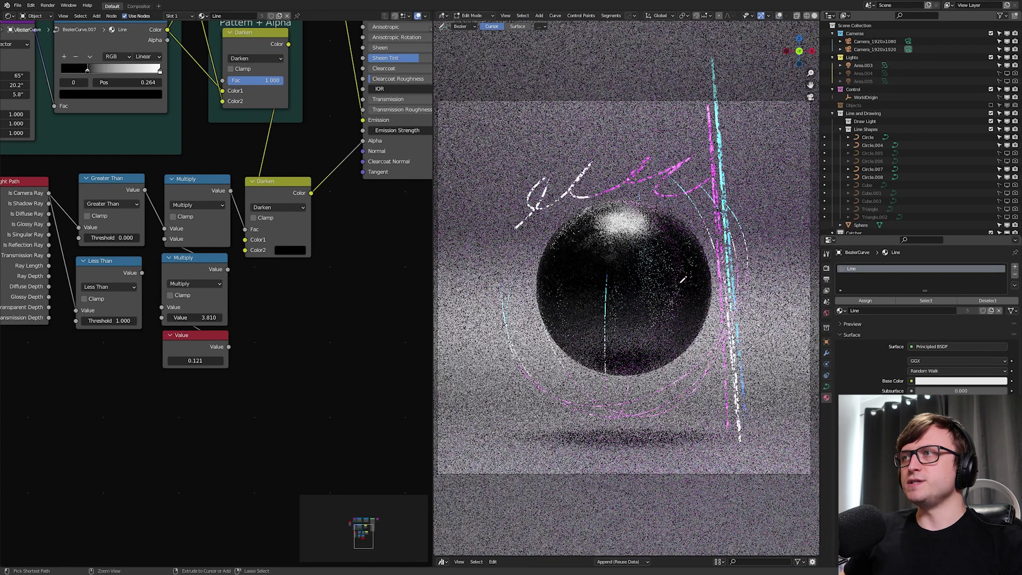
pyautogui.press('KP_0')
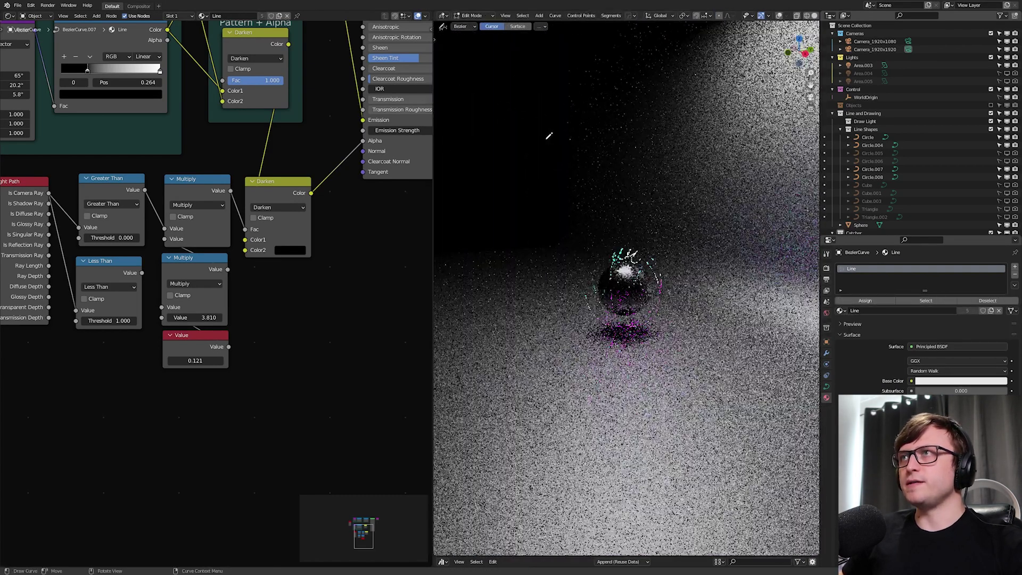
# Set the curve drawing depth to Surface and show the sphere and its lines in solid shading
pyautogui.moveTo(527, 144); pyautogui.dragTo(559, 147, button='middle')
pyautogui.scroll(5, 559, 146)
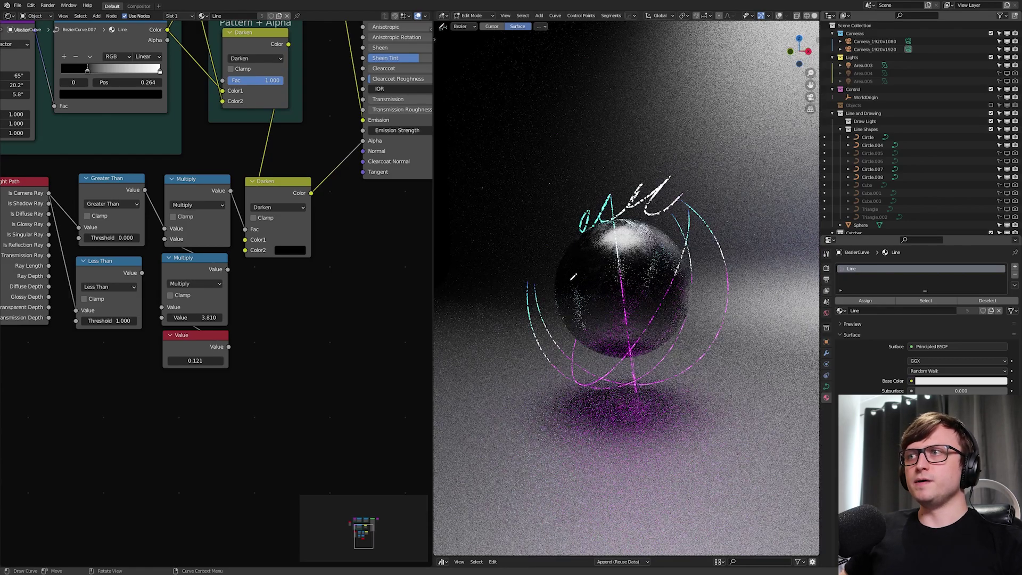
pyautogui.press('z')
pyautogui.moveTo(548, 330)
pyautogui.mouseDown(button='middle')
pyautogui.moveTo(599, 333)
pyautogui.moveTo(589, 328)
pyautogui.mouseUp(button='middle')
pyautogui.scroll(1, 597, 343)
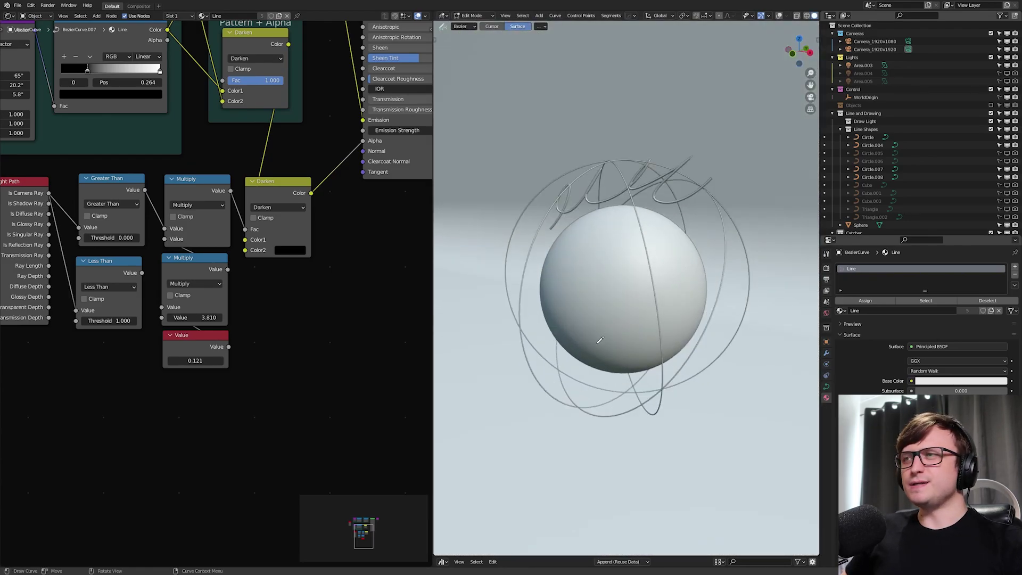
# Try a dense zigzag scribble over the line crossing the sphere's front and preview it rendered through the camera
pyautogui.moveTo(556, 234); pyautogui.dragTo(559, 236)
pyautogui.moveTo(634, 234); pyautogui.dragTo(646, 262, button='middle')
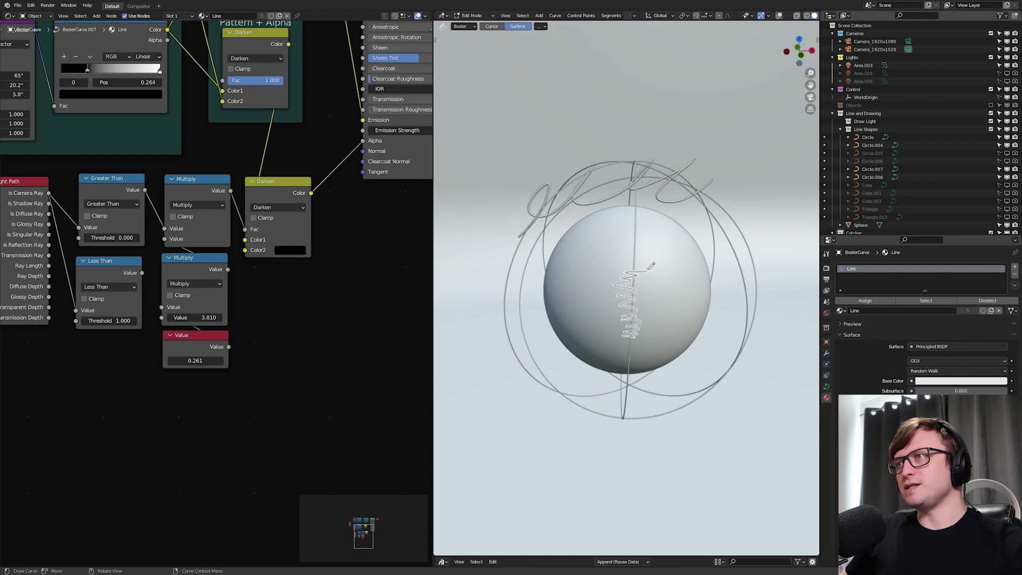
pyautogui.moveTo(637, 241); pyautogui.dragTo(637, 239)
pyautogui.moveTo(638, 239); pyautogui.dragTo(580, 241, button='middle')
pyautogui.moveTo(580, 240)
pyautogui.keyDown('shift'); pyautogui.mouseDown(button='middle')
pyautogui.moveTo(634, 261)
pyautogui.moveTo(598, 253)
pyautogui.mouseUp(button='middle'); pyautogui.keyUp('shift')
pyautogui.scroll(2, 618, 256)
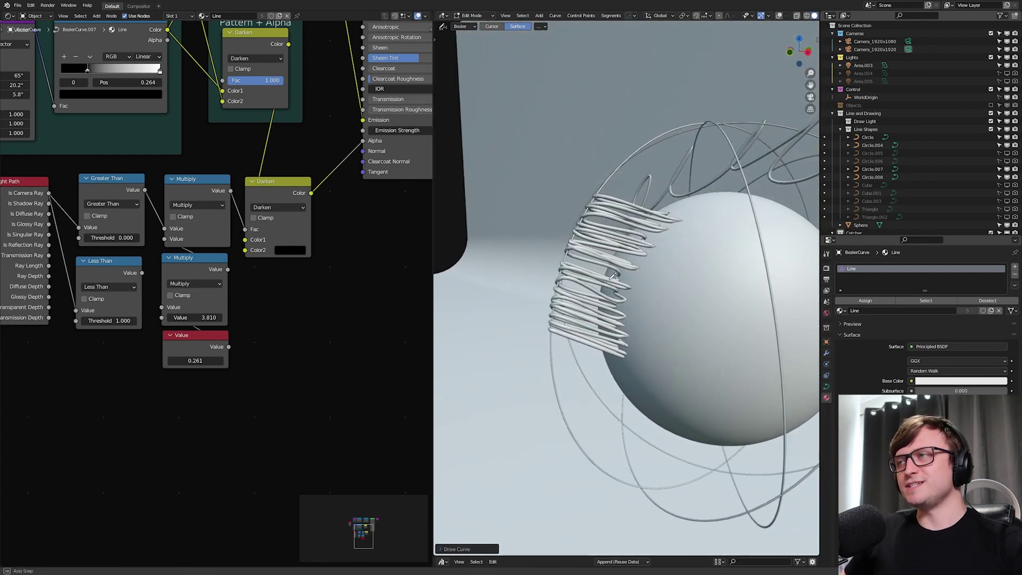
pyautogui.press('z')
pyautogui.click(656, 283)
pyautogui.moveTo(660, 278); pyautogui.dragTo(803, 296, button='middle')
pyautogui.scroll(-2, 662, 315)
pyautogui.press('KP_0')
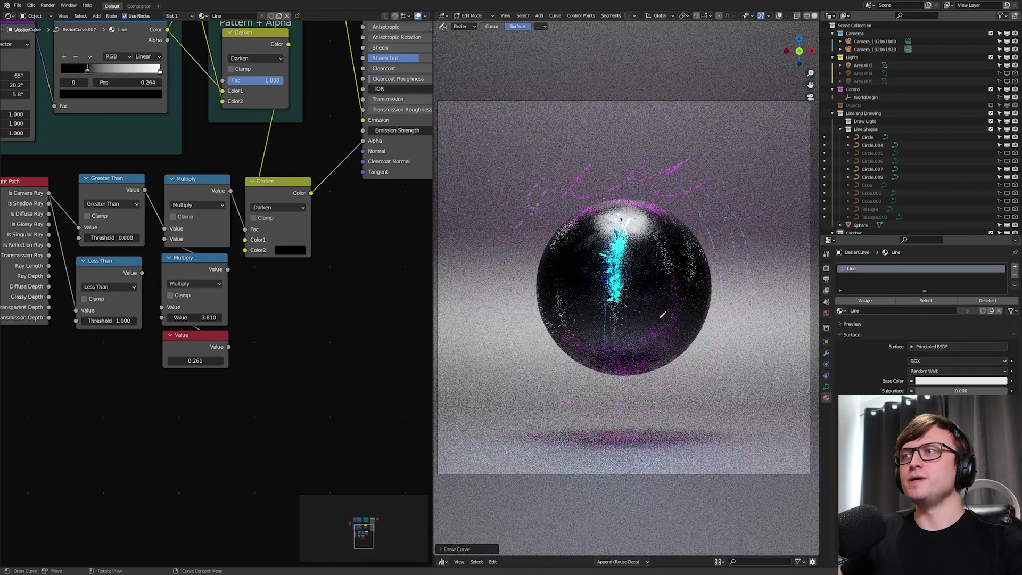
# Try another short zigzag scribble low on the line in front of the sphere, in solid shading
pyautogui.press('z')
pyautogui.click(662, 274)
pyautogui.moveTo(629, 339)
pyautogui.mouseDown(button='middle')
pyautogui.moveTo(598, 338)
pyautogui.moveTo(651, 342)
pyautogui.mouseUp(button='middle')
pyautogui.scroll(8, 597, 337)
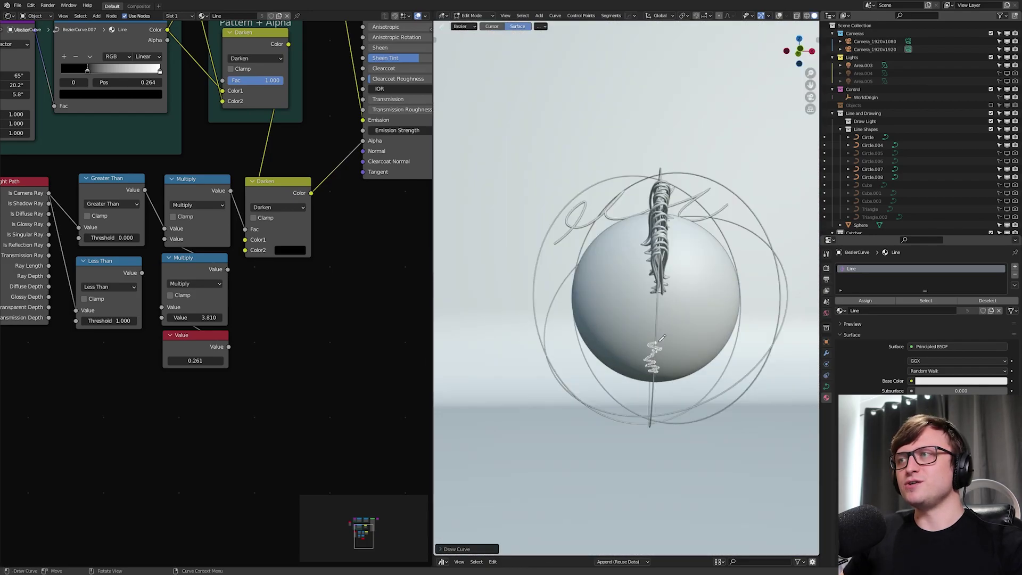
# Sketch a long zigzag along the circular line crossing the sphere, drawn from the side with Surface depth
pyautogui.moveTo(651, 285); pyautogui.dragTo(614, 334, button='middle')
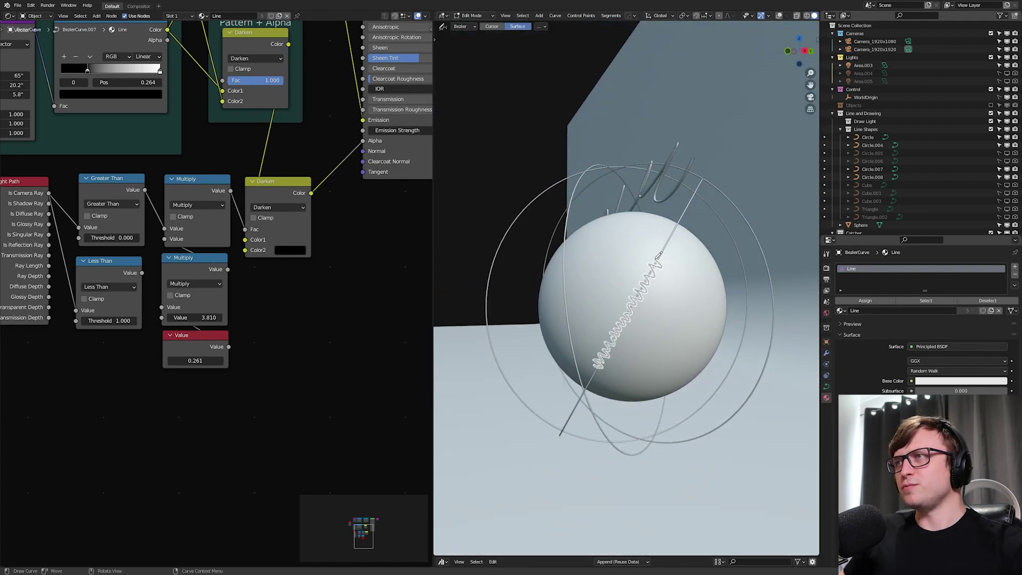
pyautogui.moveTo(665, 242); pyautogui.dragTo(665, 241)
pyautogui.moveTo(665, 241); pyautogui.dragTo(664, 334, button='middle')
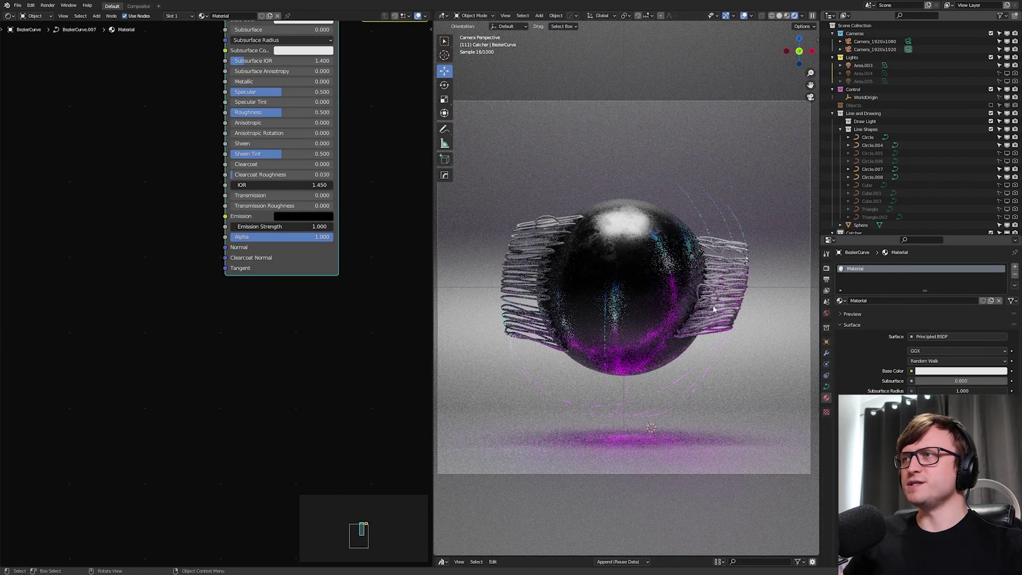
# Set the Value node in the Circle's Line material to -1.039
pyautogui.scroll(2, 206, 168)
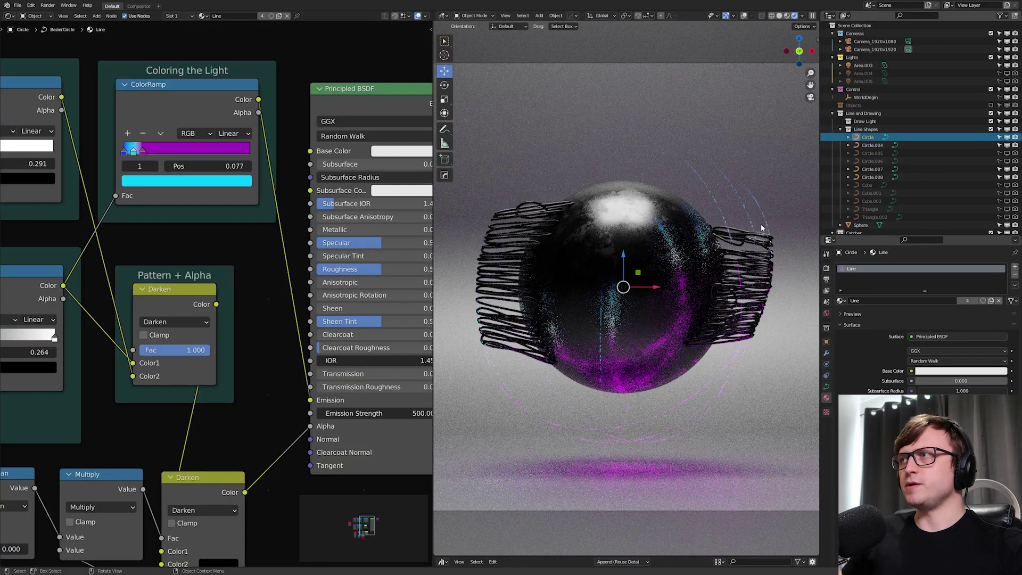
pyautogui.moveTo(260, 309); pyautogui.dragTo(318, 171, button='middle')
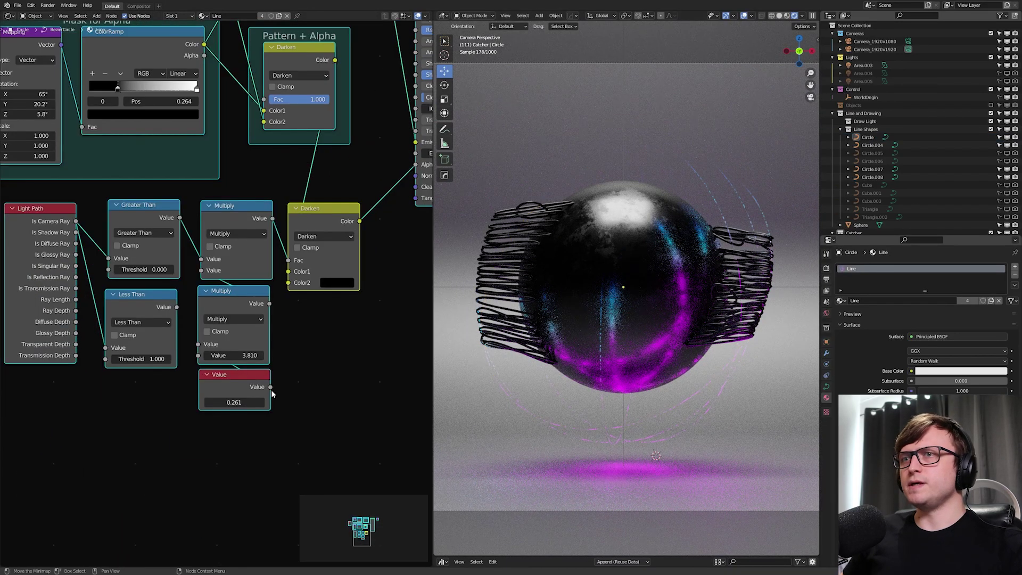
pyautogui.moveTo(250, 417); pyautogui.dragTo(213, 417)
pyautogui.moveTo(266, 319); pyautogui.dragTo(181, 419, button='middle')
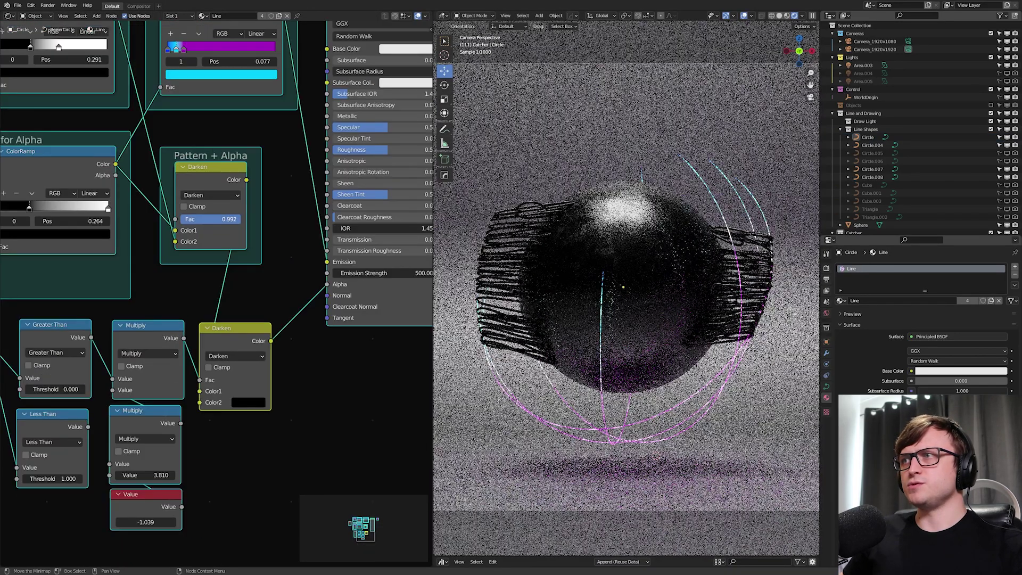
# Adjust the Pattern + Alpha Darken node's Fac and shift the black stop of the Mask for Alpha ColorRamp
pyautogui.moveTo(238, 219); pyautogui.dragTo(234, 219)
pyautogui.moveTo(165, 282); pyautogui.dragTo(274, 314, button='middle')
pyautogui.moveTo(141, 243); pyautogui.dragTo(134, 243)
pyautogui.scroll(-2, 255, 305)
pyautogui.moveTo(323, 361); pyautogui.dragTo(229, 318, button='middle')
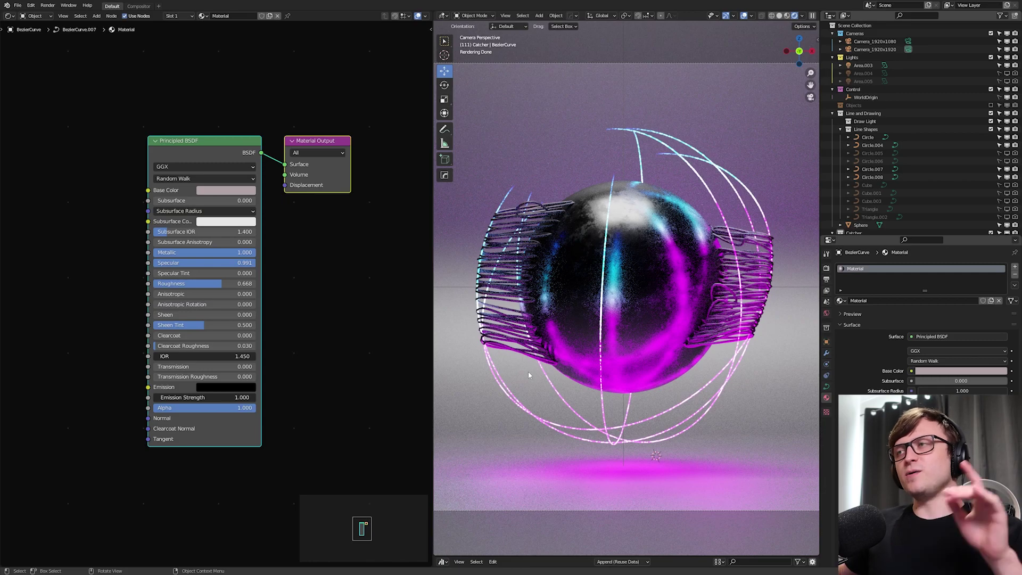